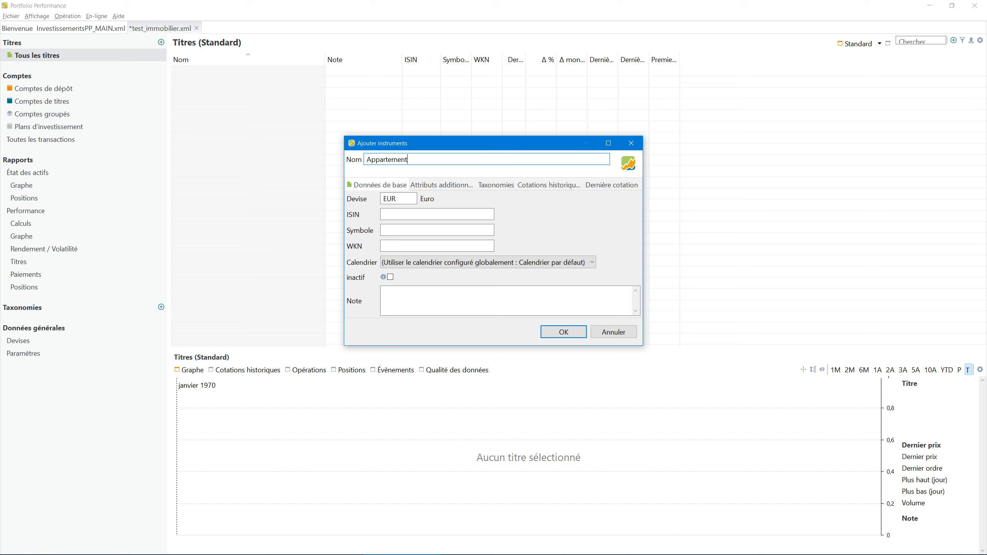
Confirm the new Appartement instrument and manually add a historical quote of 200000 EUR dated 01/01/2015 to it.
{"action": "left_click", "coordinate": [557, 335]}
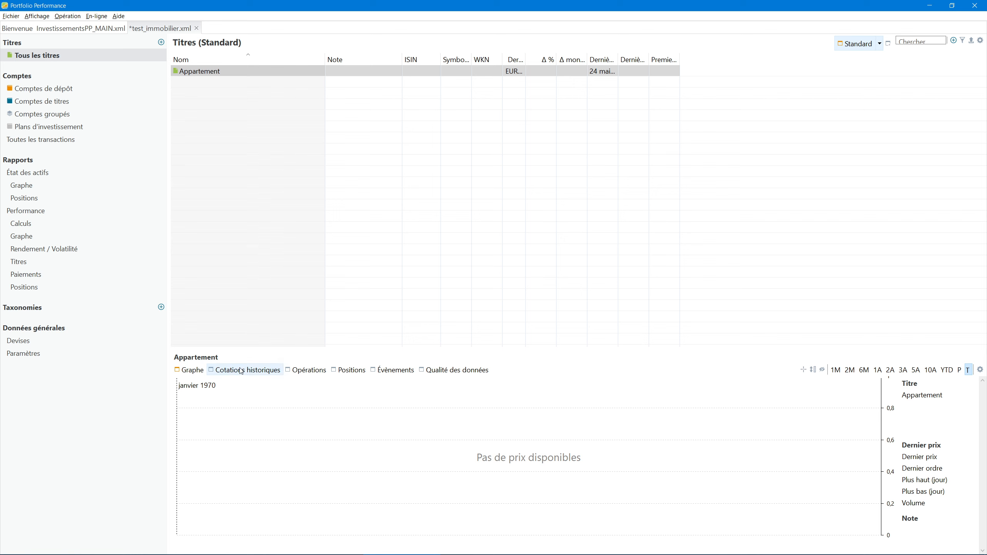
{"action": "right_click", "coordinate": [208, 71]}
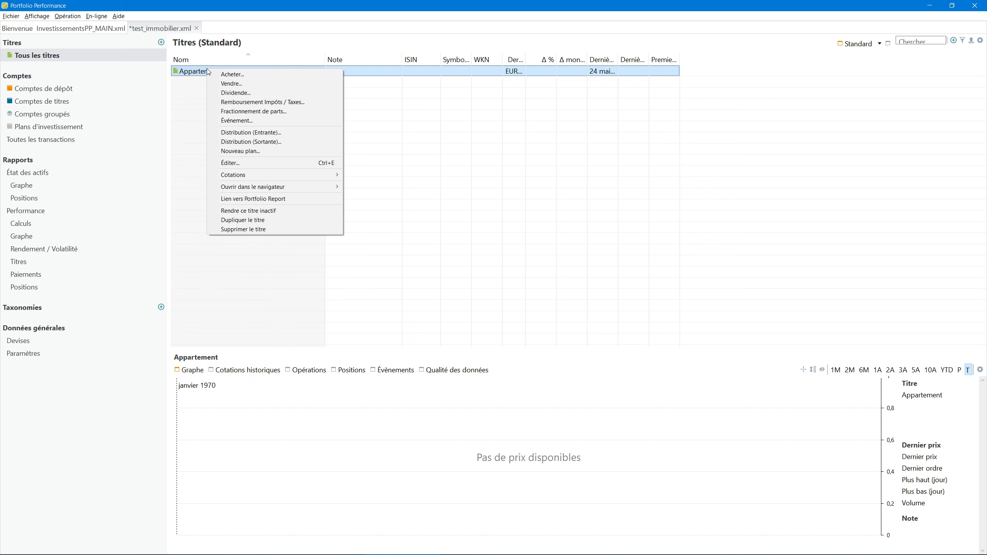
{"action": "mouse_move", "coordinate": [287, 175]}
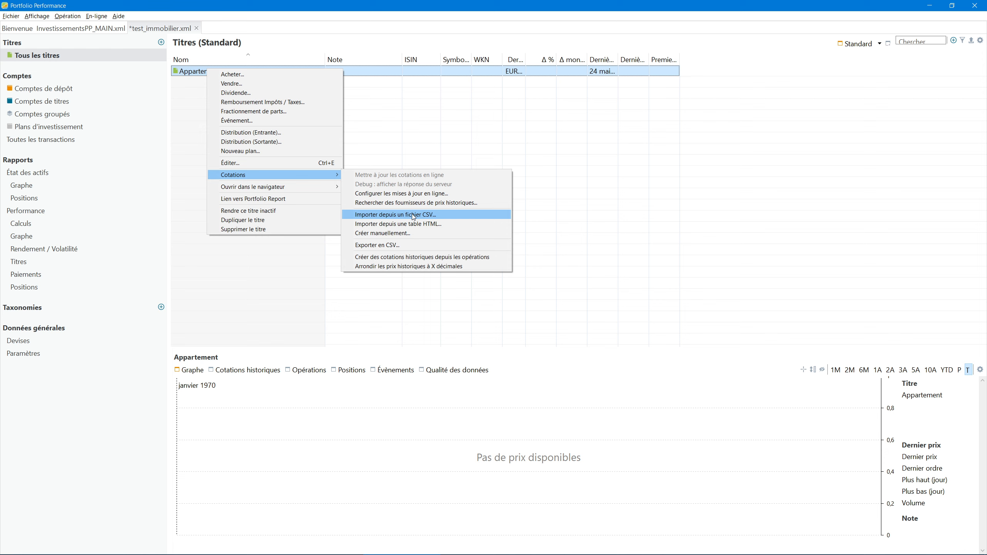
{"action": "left_click", "coordinate": [392, 235]}
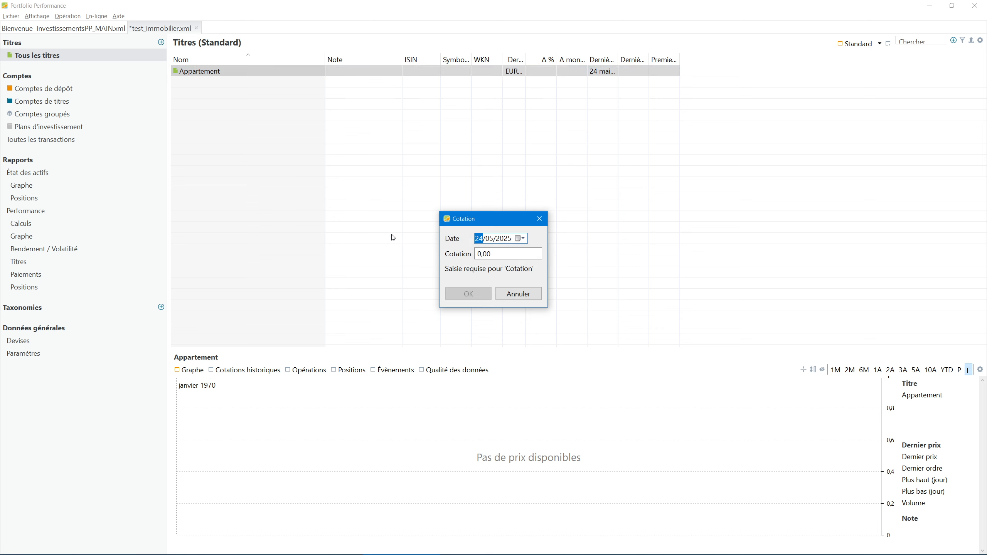
{"action": "type", "text": "01/01/2015"}
{"action": "left_click", "coordinate": [498, 252]}
{"action": "type", "text": "200"}
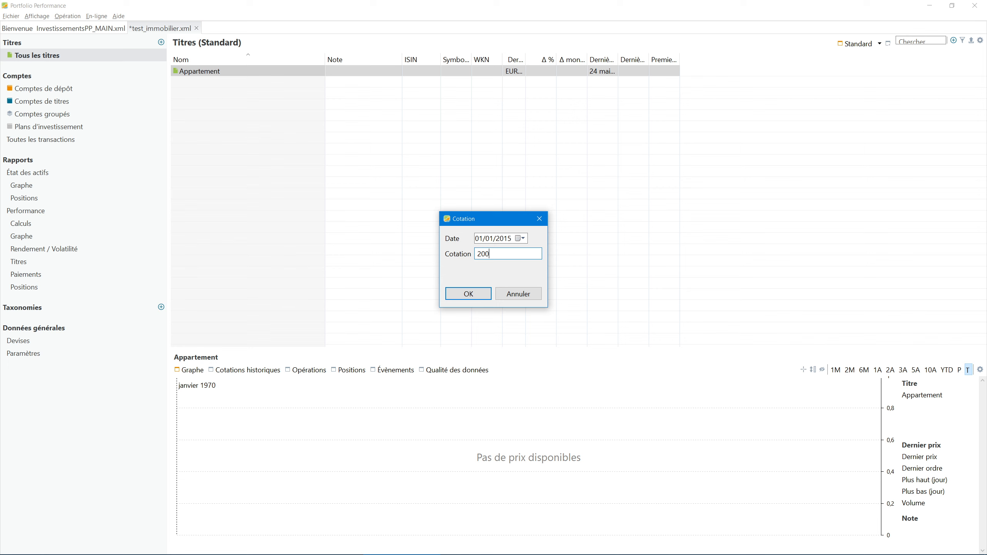
{"action": "type", "text": "000"}
{"action": "left_click", "coordinate": [469, 294]}
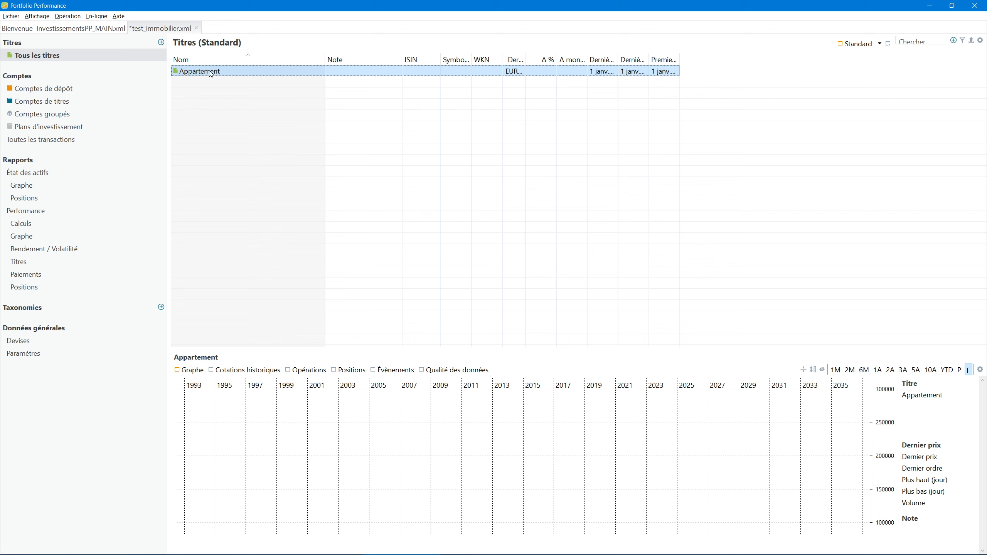
Add a second manual quote of 220000 EUR dated 01/01/2025 to the Appartement security.
{"action": "right_click", "coordinate": [210, 71]}
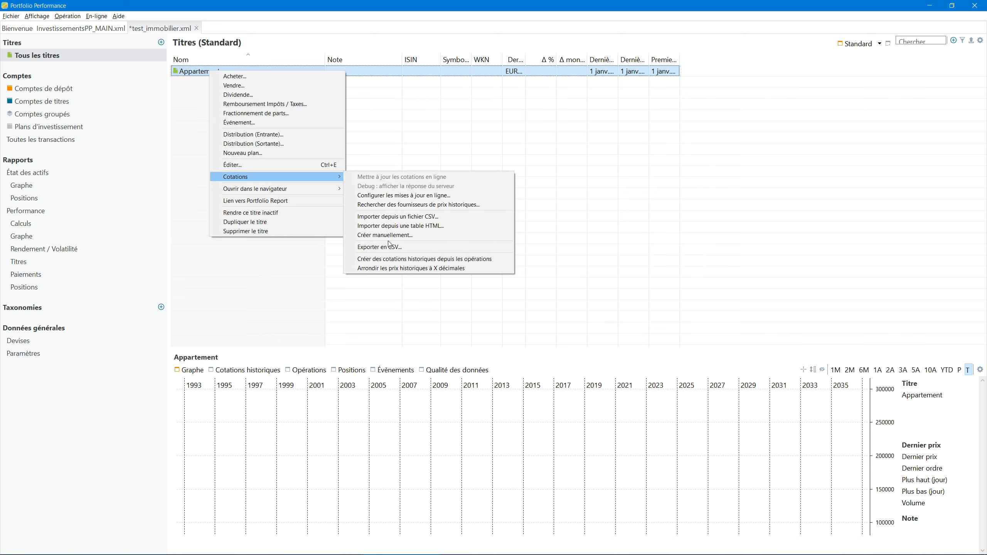
{"action": "left_click", "coordinate": [389, 235]}
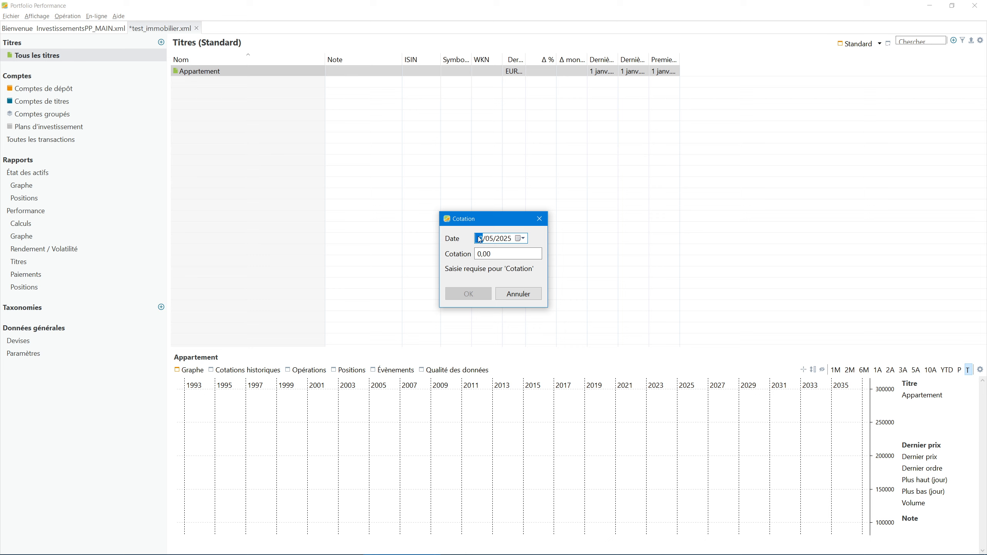
{"action": "type", "text": "01"}
{"action": "key", "text": "Tab"}
{"action": "type", "text": "220000"}
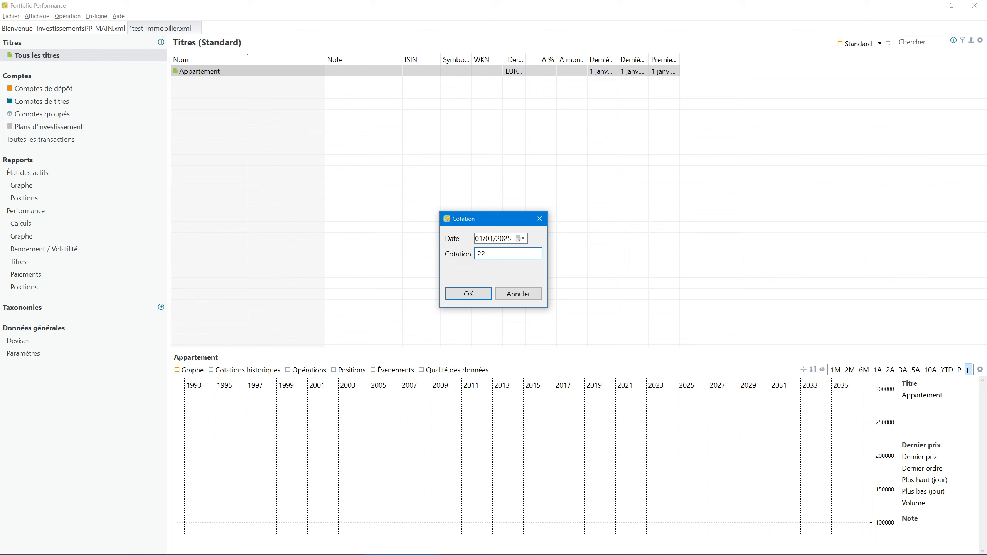
{"action": "left_click", "coordinate": [461, 297]}
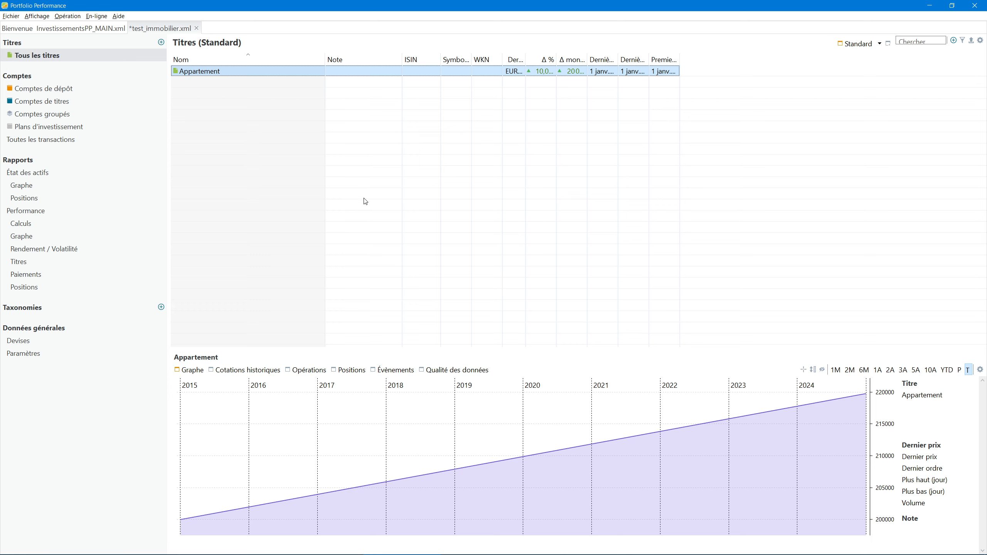
Create a deposit account named CompteCourant.
{"action": "left_click", "coordinate": [45, 90]}
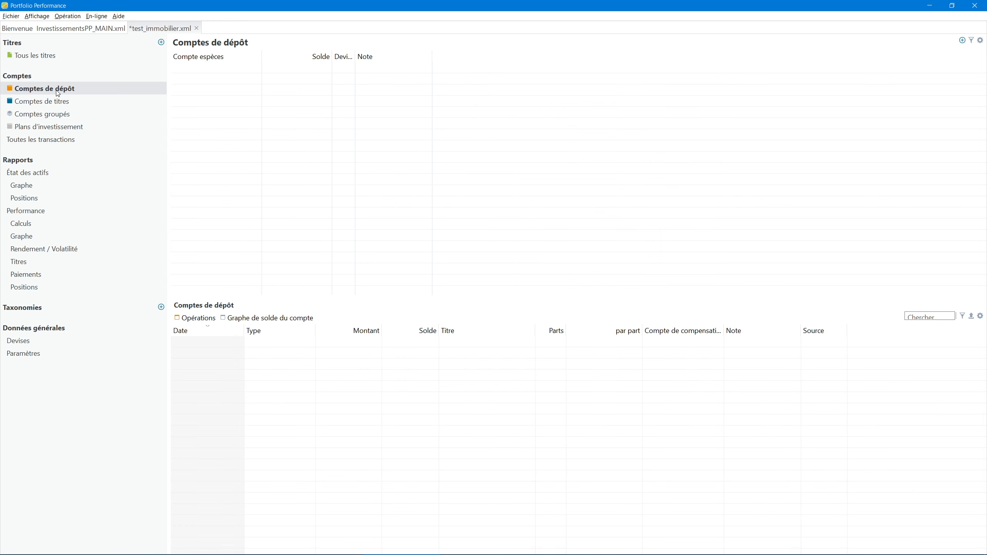
{"action": "left_click", "coordinate": [962, 41]}
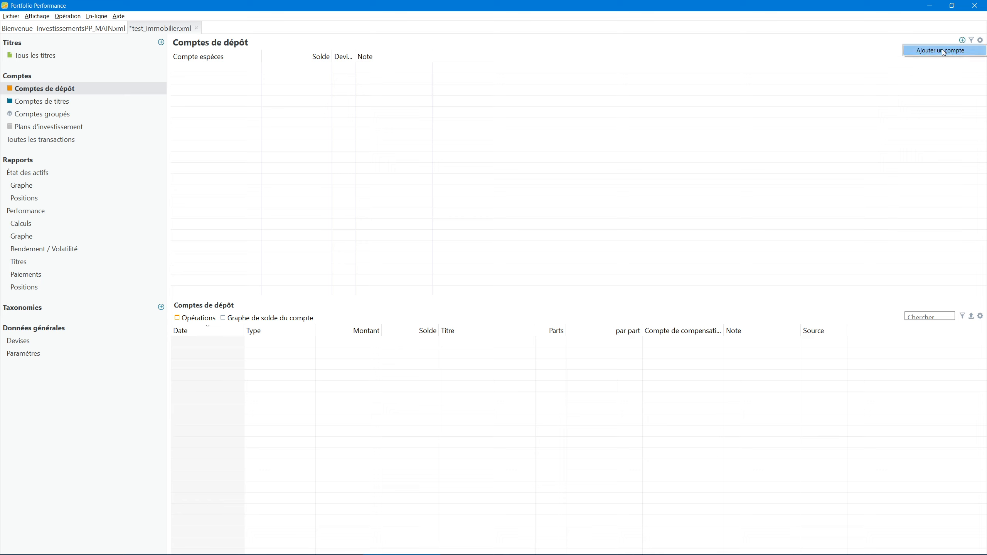
{"action": "left_click", "coordinate": [954, 49]}
{"action": "type", "text": "C"}
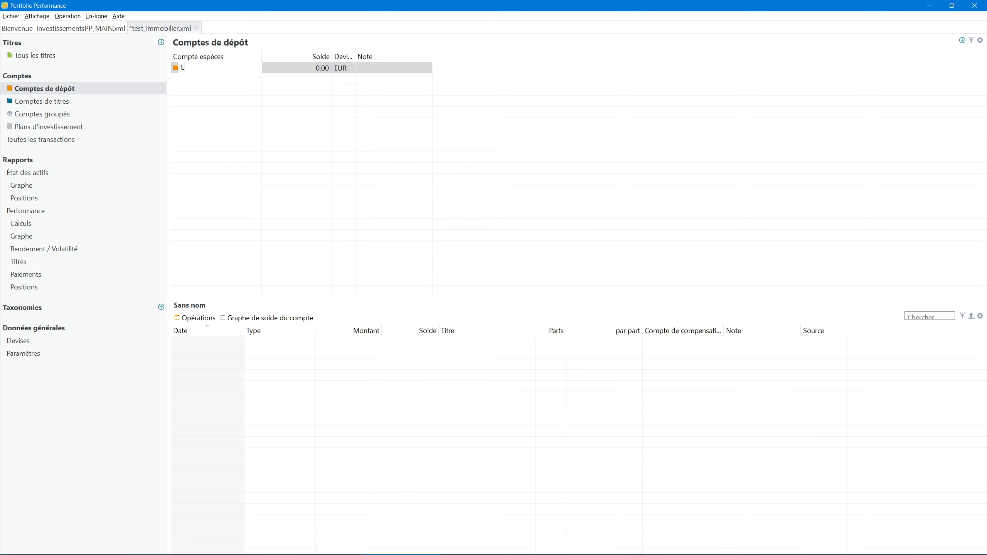
{"action": "type", "text": "ompteCourant"}
{"action": "key", "text": "Return"}
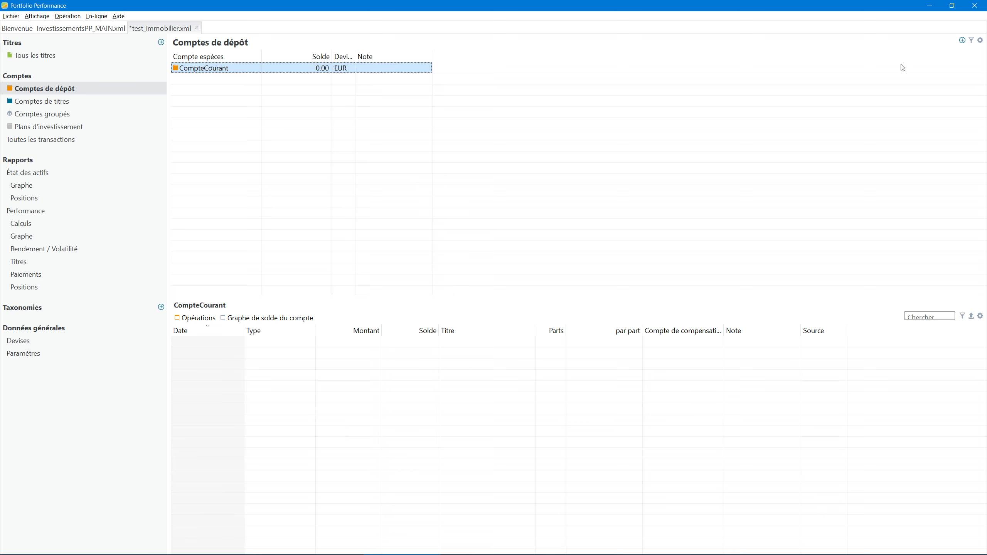
Create another deposit account for the loan, named Prêt.
{"action": "left_click", "coordinate": [962, 41]}
{"action": "left_click", "coordinate": [931, 50]}
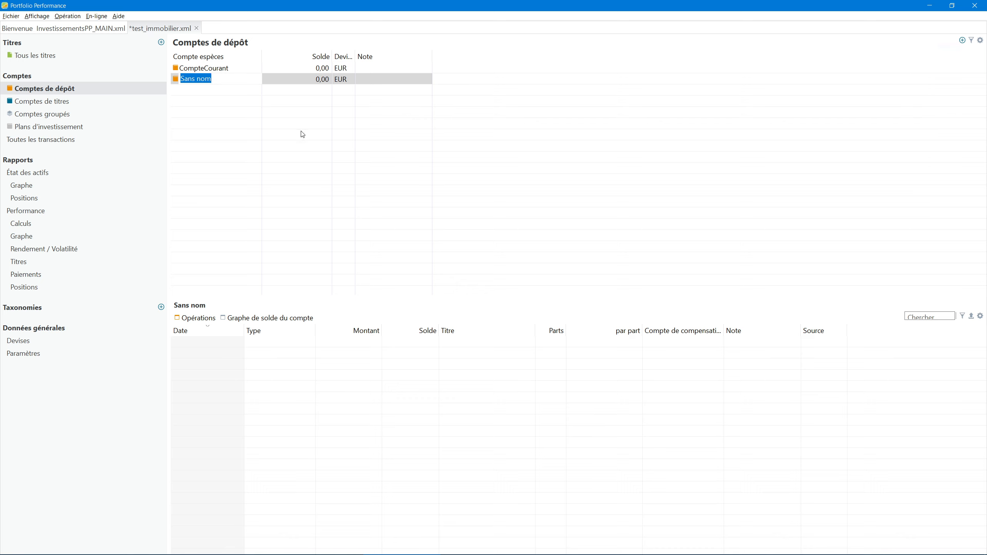
{"action": "type", "text": "Prêt"}
{"action": "key", "text": "Return"}
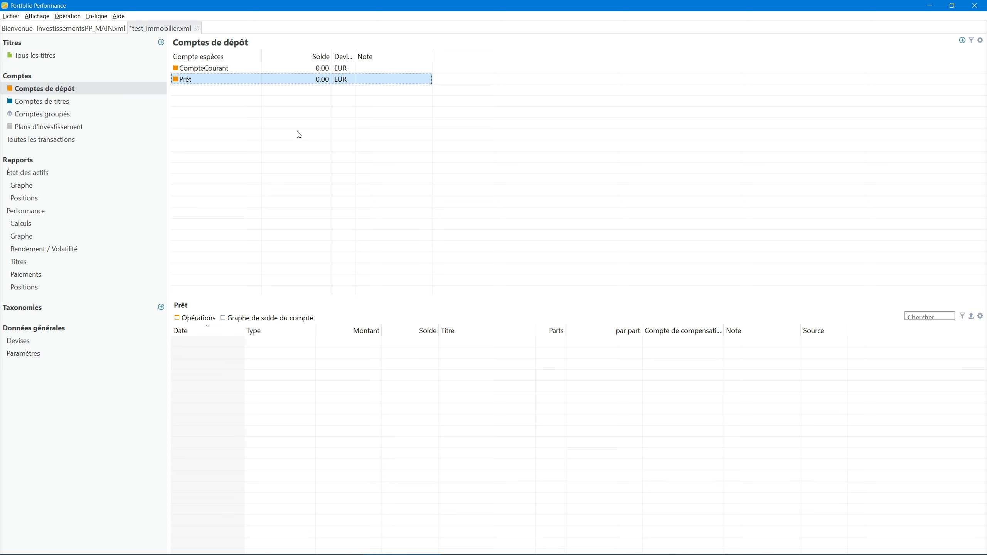
Create a securities account named Immobilier.
{"action": "left_click", "coordinate": [35, 102]}
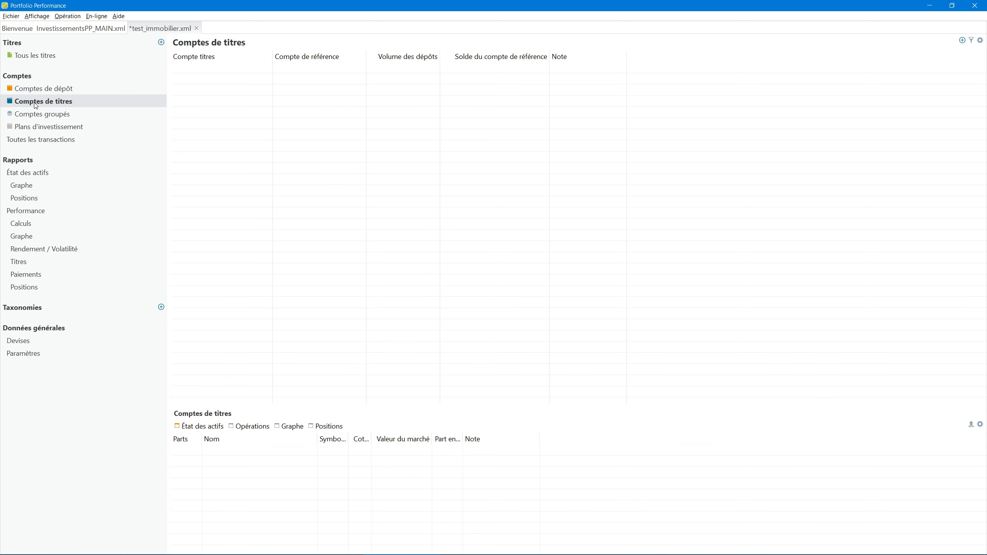
{"action": "left_click", "coordinate": [962, 41]}
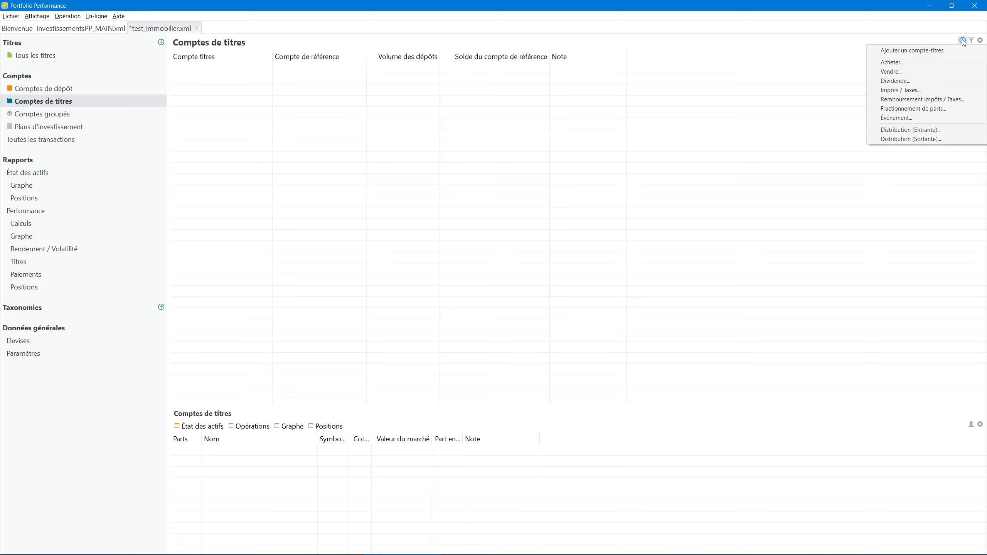
{"action": "left_click", "coordinate": [908, 53]}
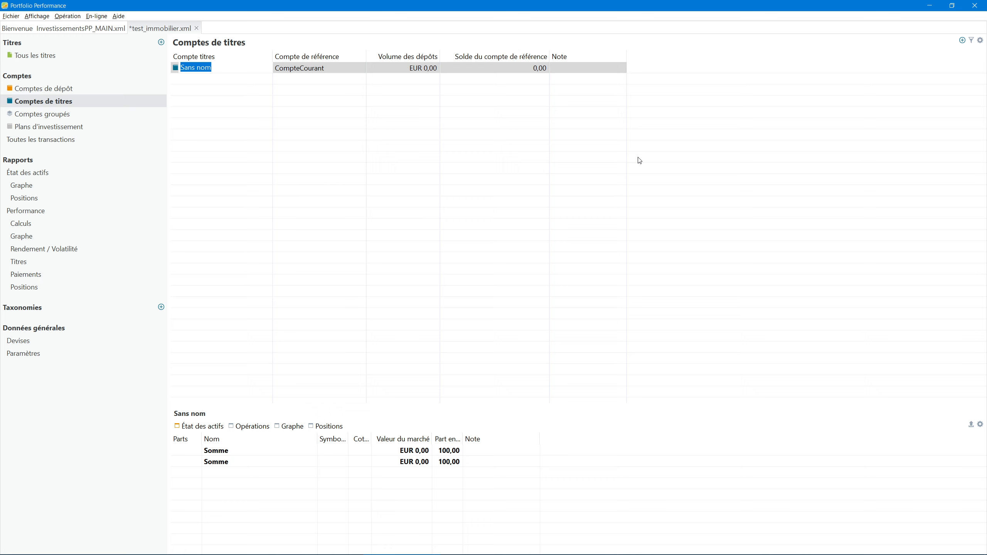
{"action": "type", "text": "Immobilier"}
{"action": "key", "text": "Return"}
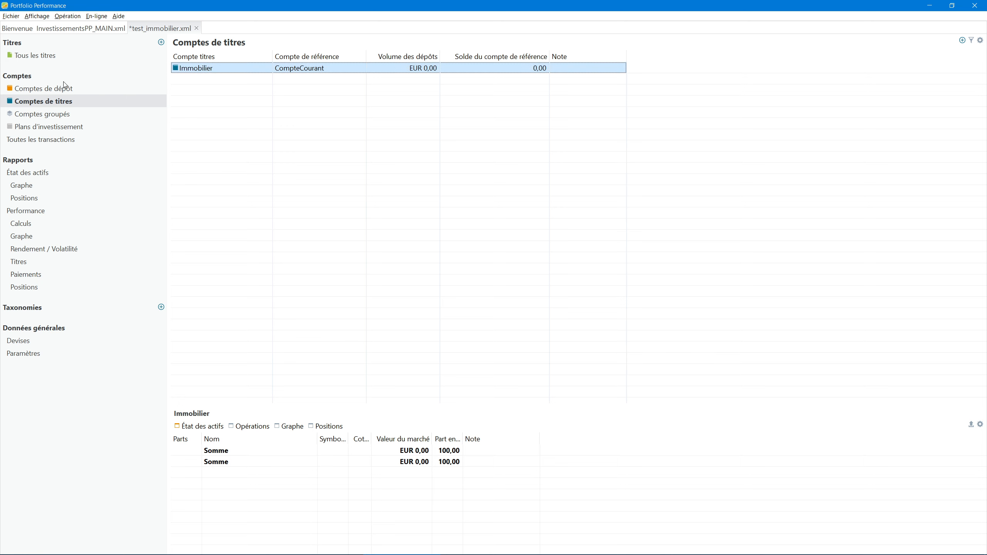
Record a deposit of 75000 EUR into the CompteCourant deposit account, dated 01/01/2015.
{"action": "left_click", "coordinate": [49, 89]}
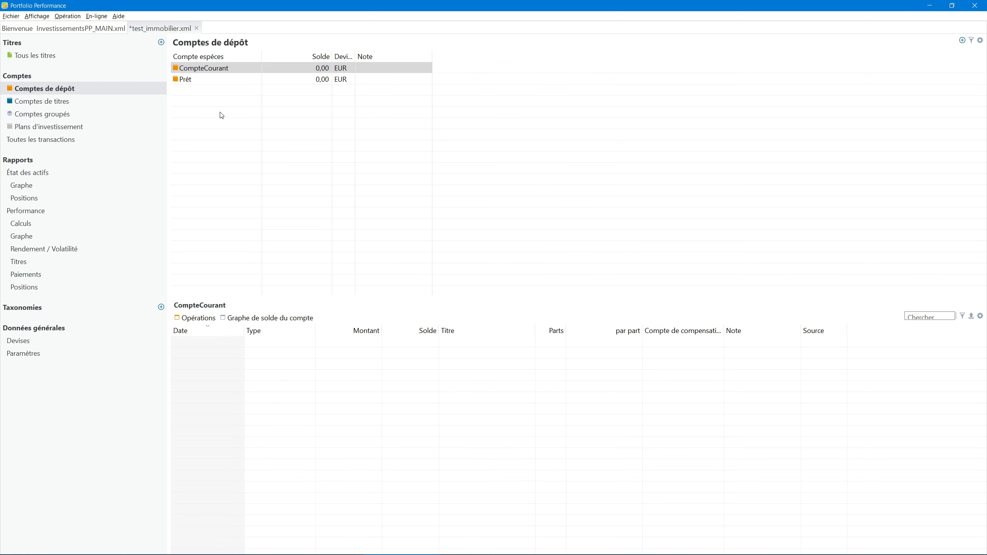
{"action": "right_click", "coordinate": [209, 69]}
{"action": "left_click", "coordinate": [218, 71]}
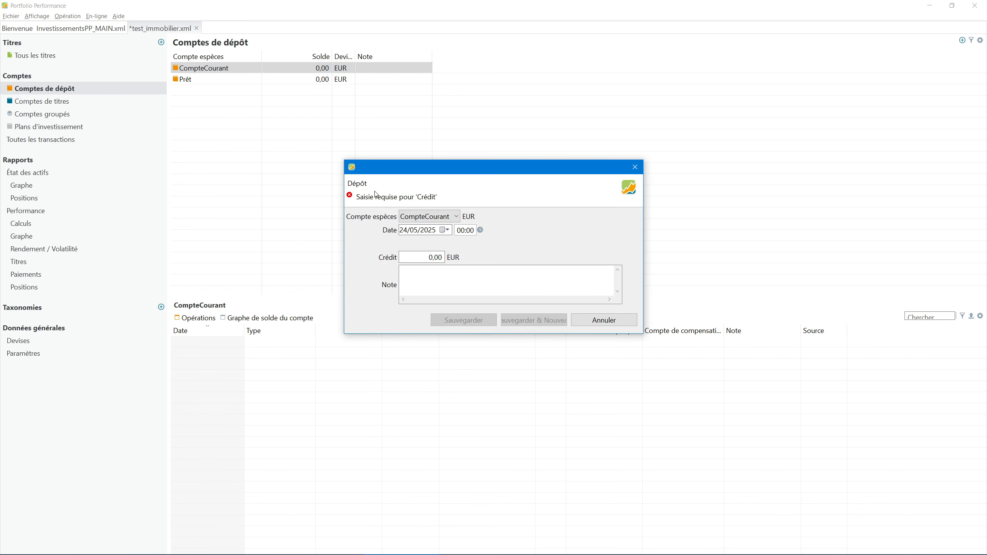
{"action": "left_click", "coordinate": [406, 232]}
{"action": "type", "text": "01/01/2015"}
{"action": "left_click", "coordinate": [425, 257]}
{"action": "type", "text": "75000"}
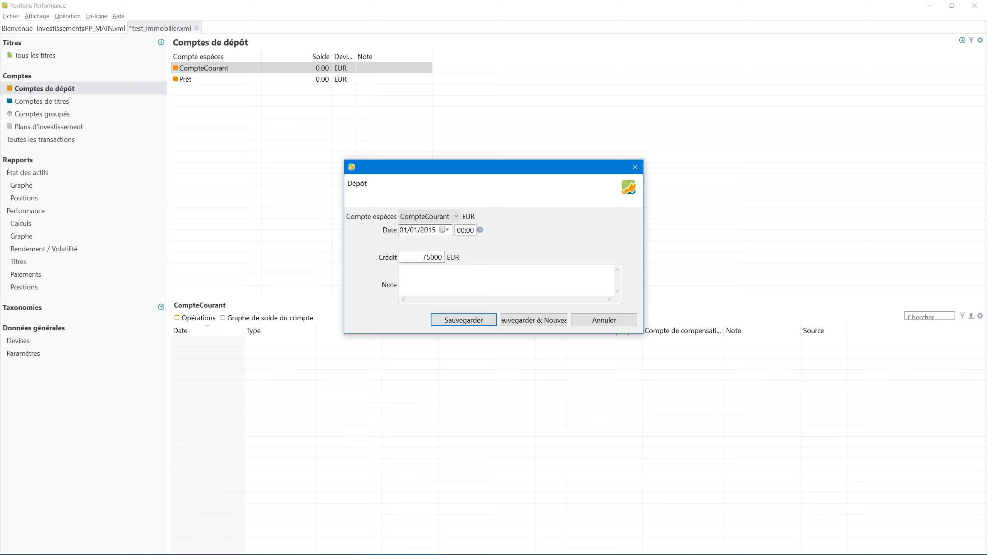
{"action": "left_click", "coordinate": [462, 322]}
{"action": "left_click", "coordinate": [210, 80]}
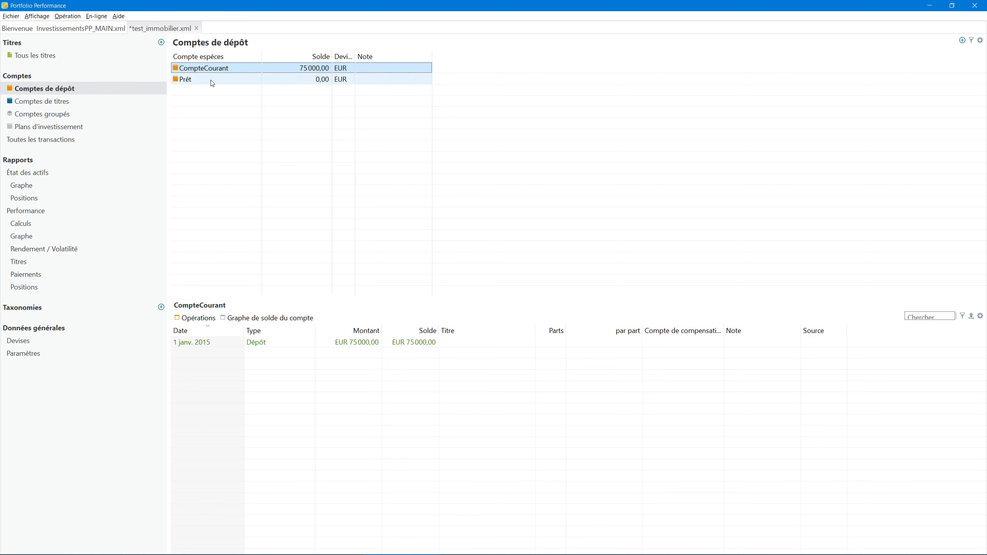
{"action": "right_click", "coordinate": [211, 81]}
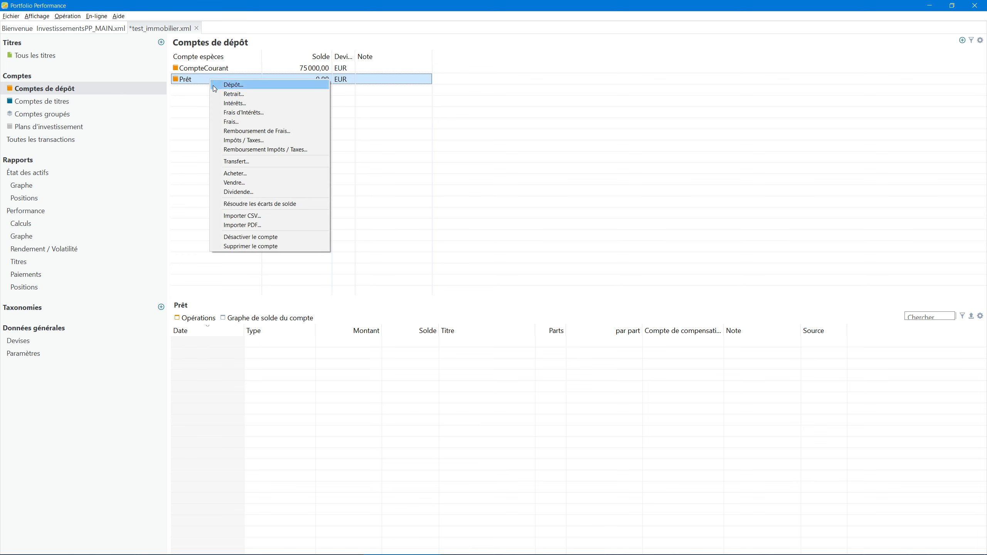
{"action": "left_click", "coordinate": [196, 100]}
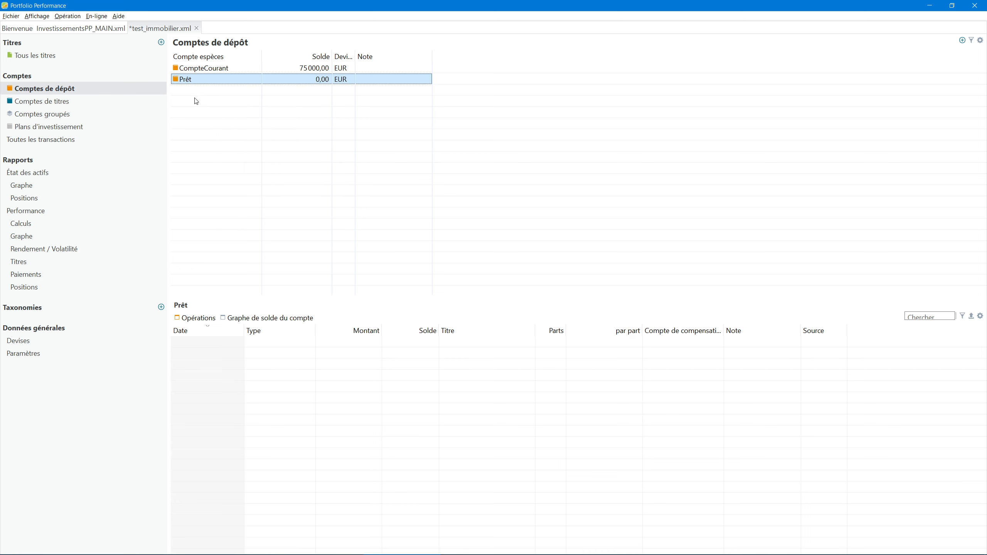
Record a transfer of 125000 EUR from the Prêt account to CompteCourant, dated 01/01/2015.
{"action": "right_click", "coordinate": [208, 81]}
{"action": "left_click", "coordinate": [247, 160]}
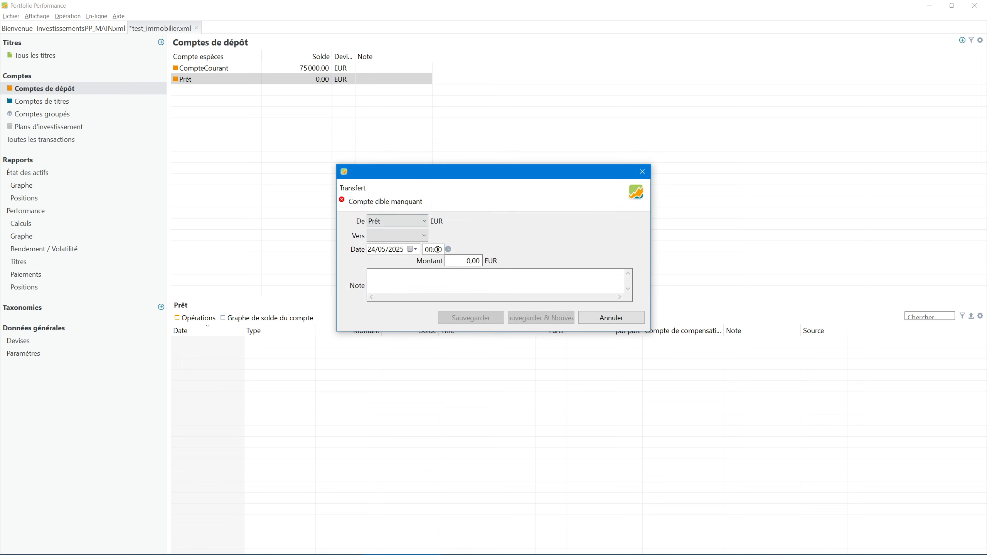
{"action": "left_click", "coordinate": [393, 236]}
{"action": "left_click", "coordinate": [390, 246]}
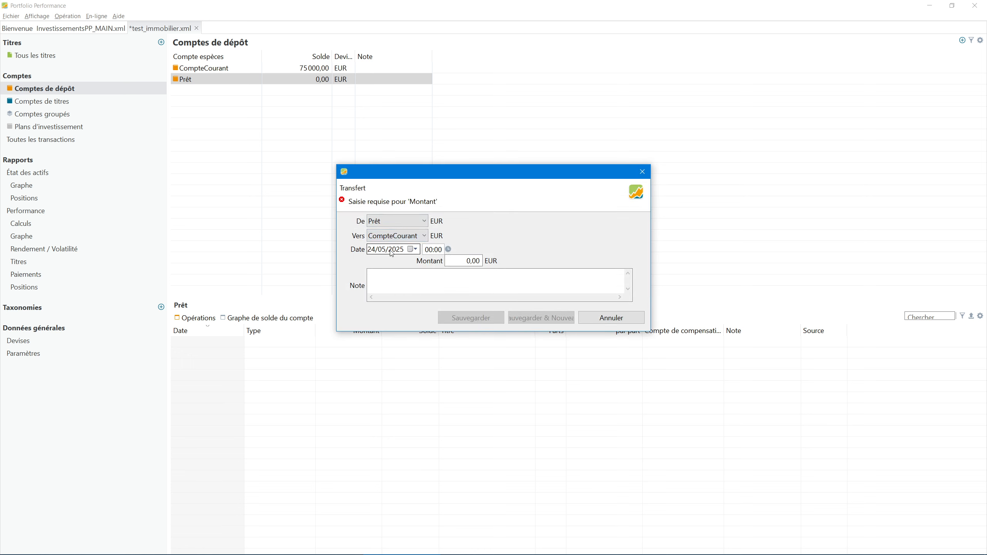
{"action": "left_click", "coordinate": [372, 250]}
{"action": "type", "text": "01/2015"}
{"action": "left_click", "coordinate": [471, 261]}
{"action": "type", "text": "125000"}
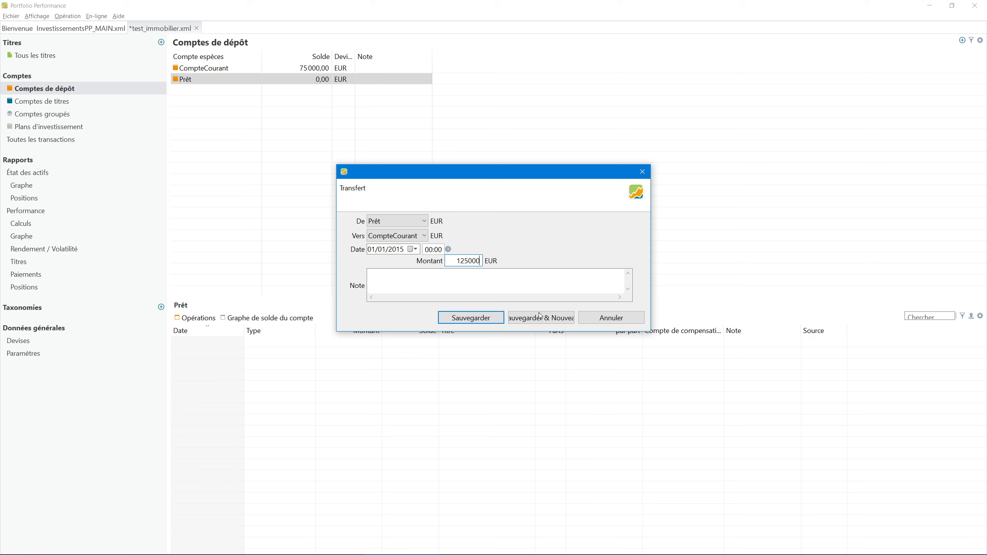
{"action": "key", "text": "Return"}
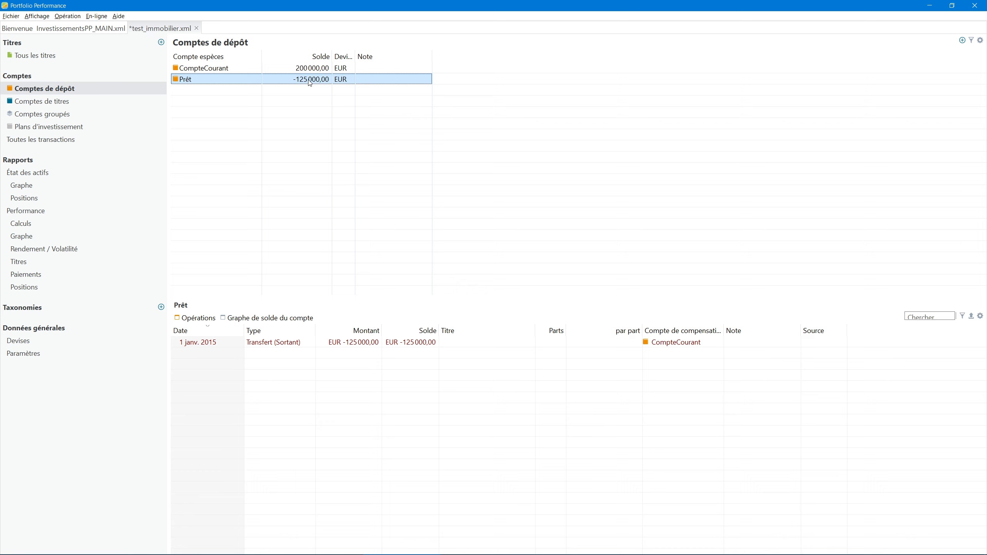
{"action": "left_click", "coordinate": [210, 70]}
{"action": "right_click", "coordinate": [210, 68]}
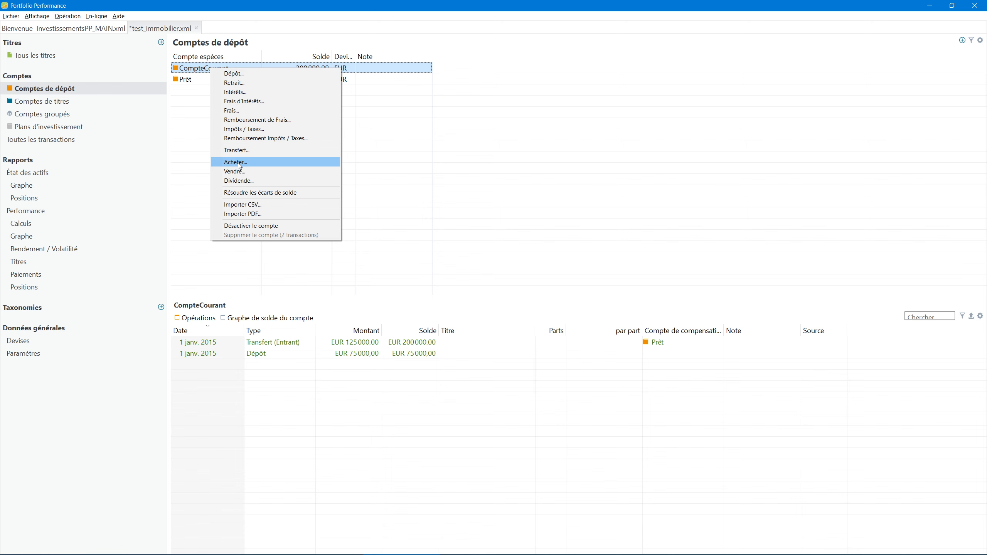
{"action": "left_click", "coordinate": [54, 104]}
Record a purchase of 1 share of Appartement at 200000 EUR in the Immobilier securities account, paid from CompteCourant and dated 01/01/2015.
{"action": "left_click", "coordinate": [54, 104]}
{"action": "left_click", "coordinate": [192, 71]}
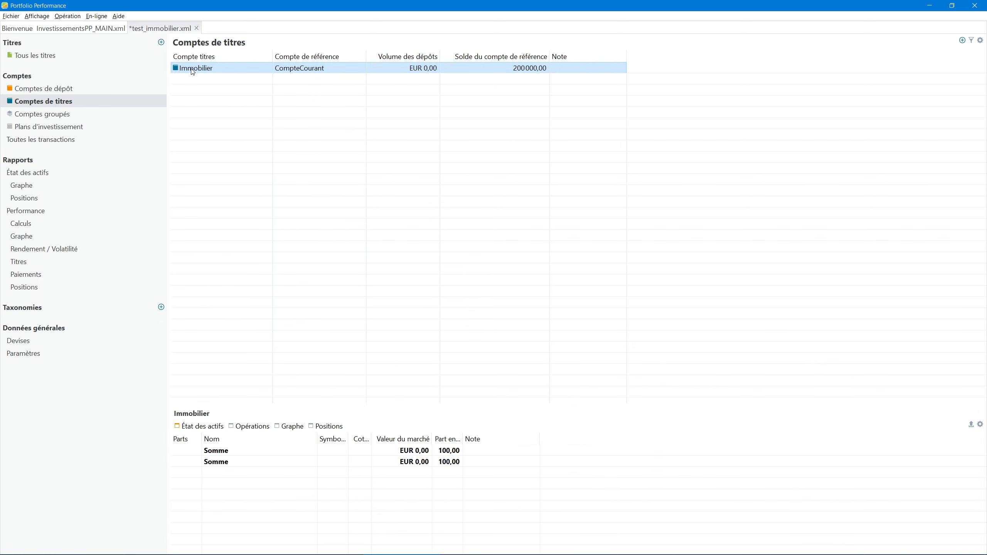
{"action": "right_click", "coordinate": [192, 70]}
{"action": "left_click", "coordinate": [213, 74]}
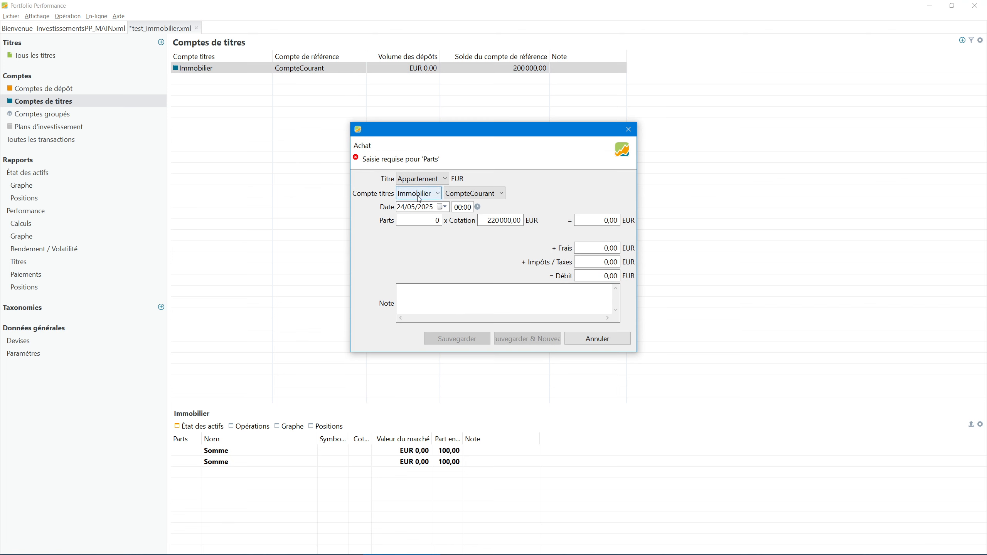
{"action": "left_click", "coordinate": [403, 207]}
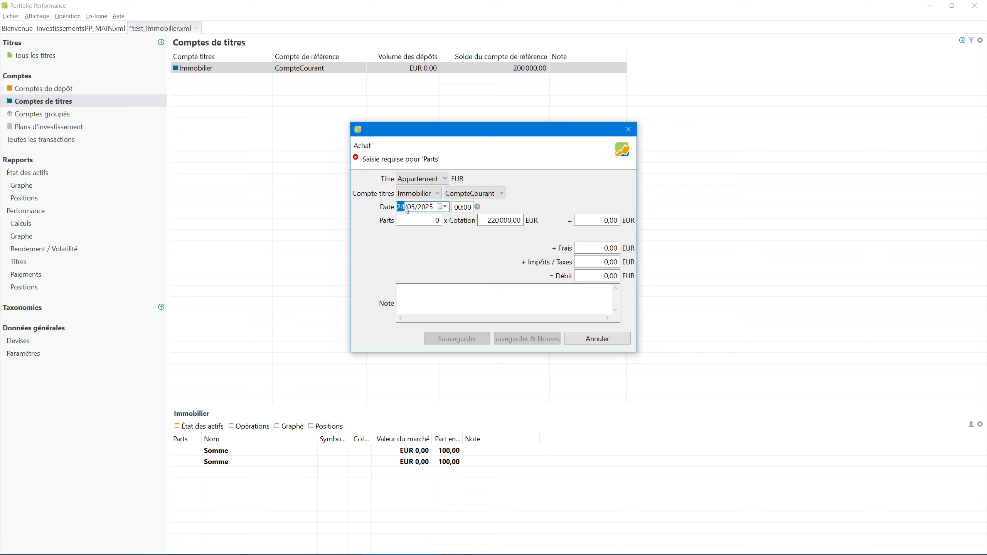
{"action": "type", "text": "01"}
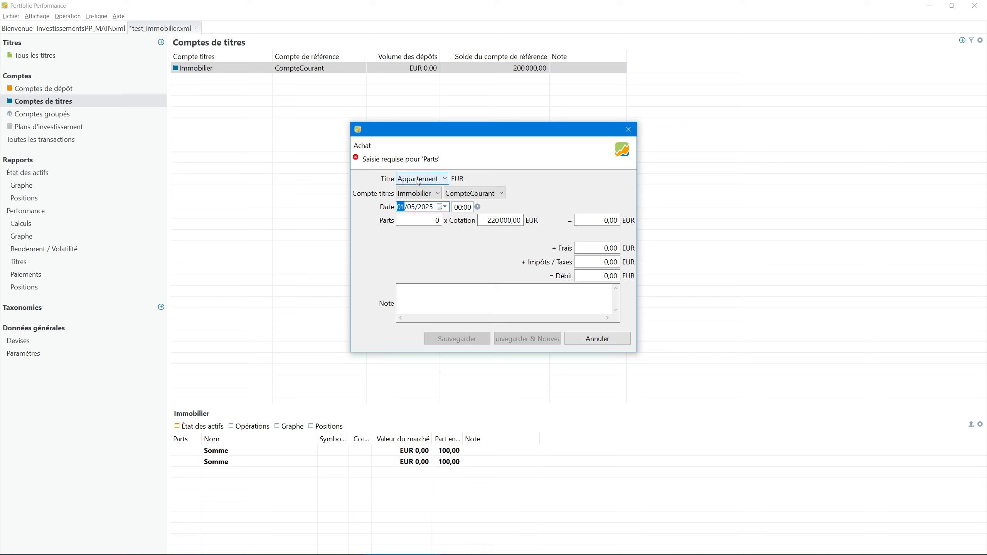
{"action": "left_click", "coordinate": [412, 208]}
{"action": "type", "text": "01/"}
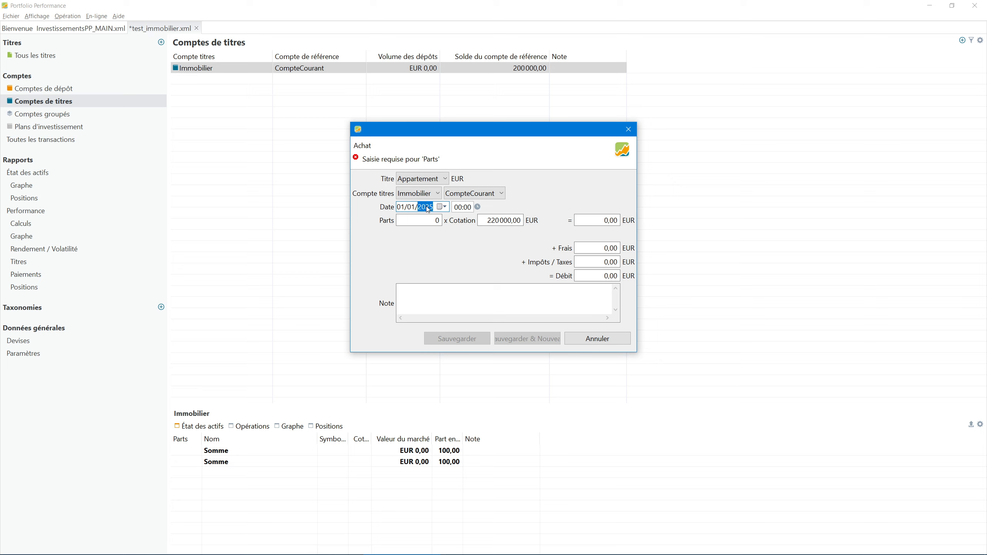
{"action": "type", "text": "201"}
{"action": "left_click", "coordinate": [421, 222]}
{"action": "type", "text": "1"}
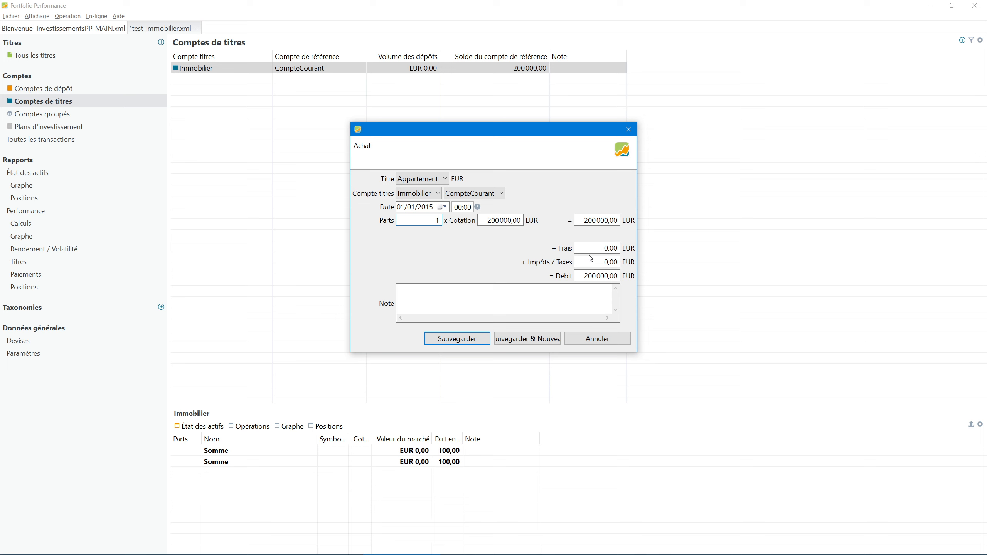
{"action": "left_click", "coordinate": [458, 340]}
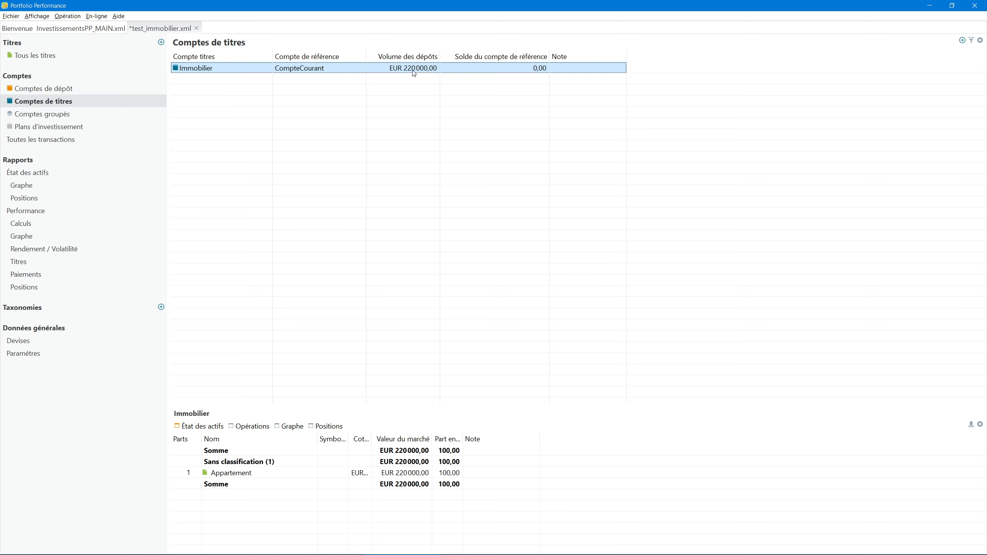
Review the Appartement purchase's details in the full transaction list and check the Immobilier securities account.
{"action": "right_click", "coordinate": [205, 69]}
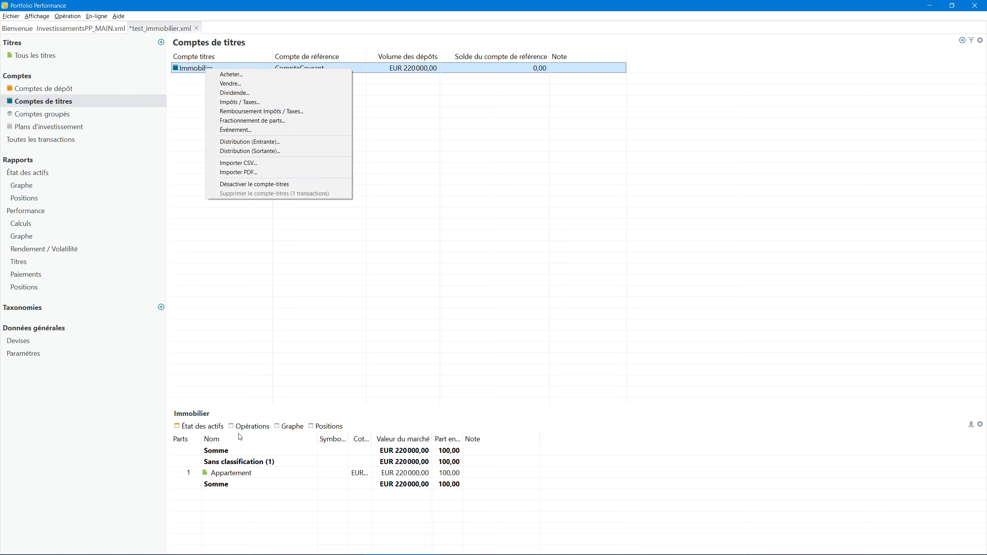
{"action": "left_click", "coordinate": [238, 396]}
{"action": "left_click", "coordinate": [55, 138]}
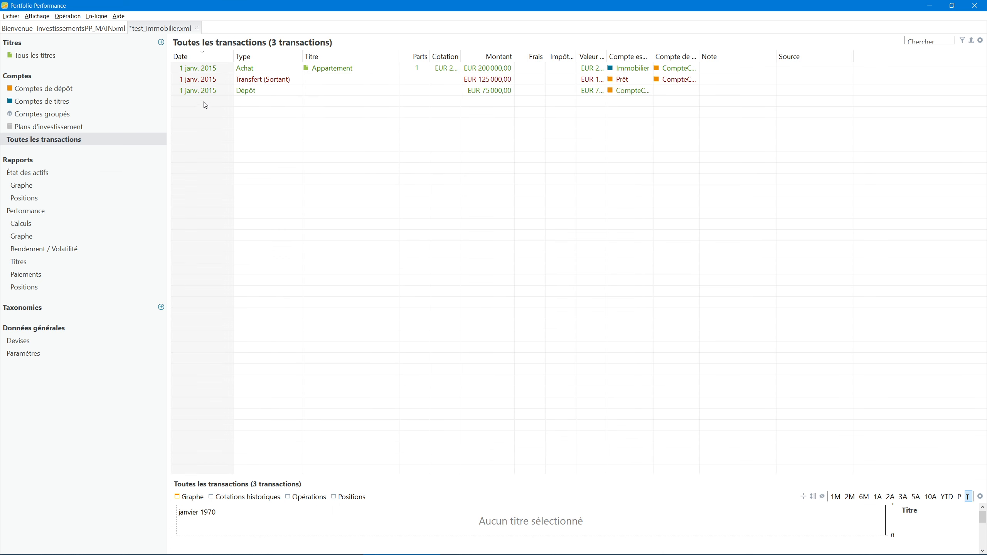
{"action": "left_click", "coordinate": [239, 69]}
{"action": "right_click", "coordinate": [251, 71]}
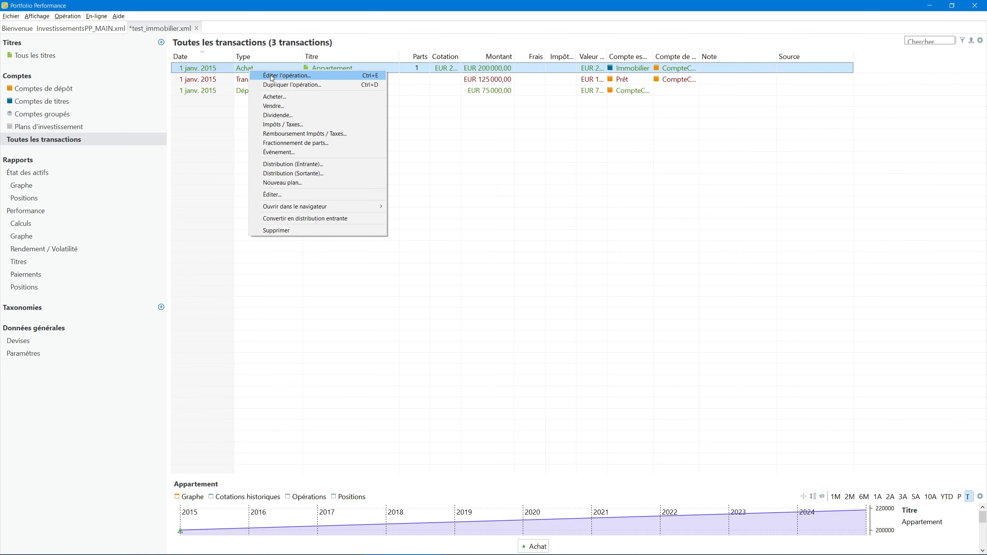
{"action": "left_click", "coordinate": [270, 75]}
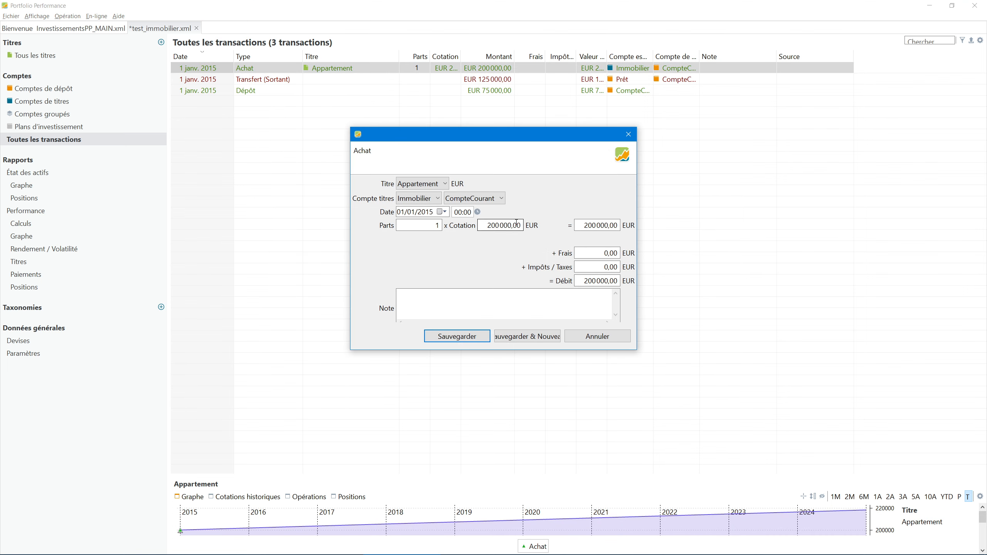
{"action": "left_click", "coordinate": [461, 337]}
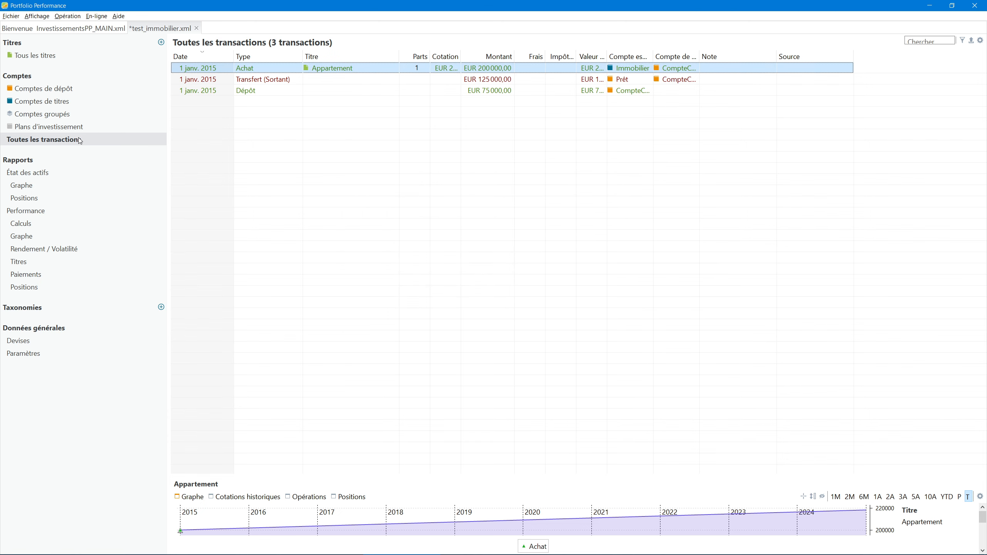
{"action": "left_click", "coordinate": [43, 101]}
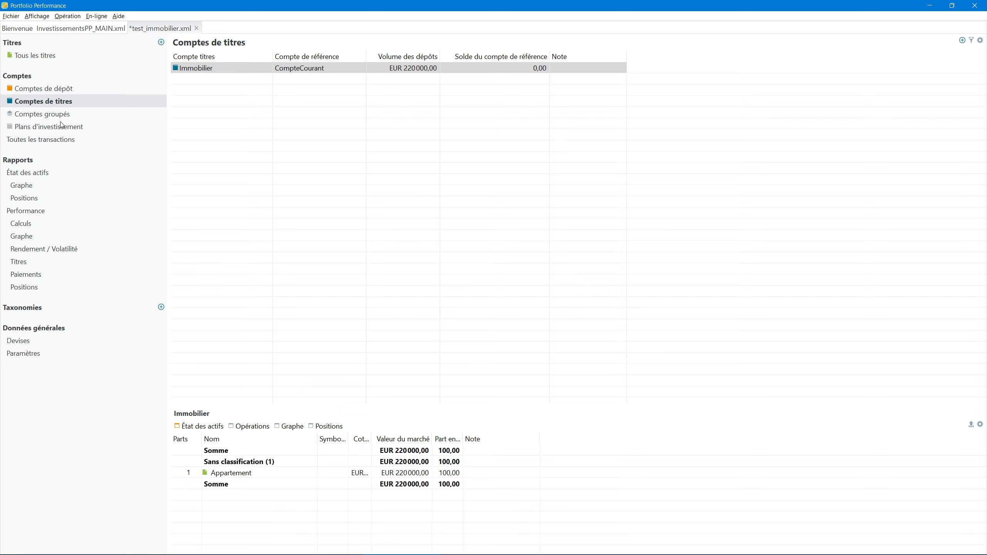
Add a cumulative time-weighted return widget (Taux de rendement pondéré dans le temps, cumulé) under Indicateurs clefs on the performance dashboard.
{"action": "left_click", "coordinate": [25, 213]}
{"action": "right_click", "coordinate": [236, 108]}
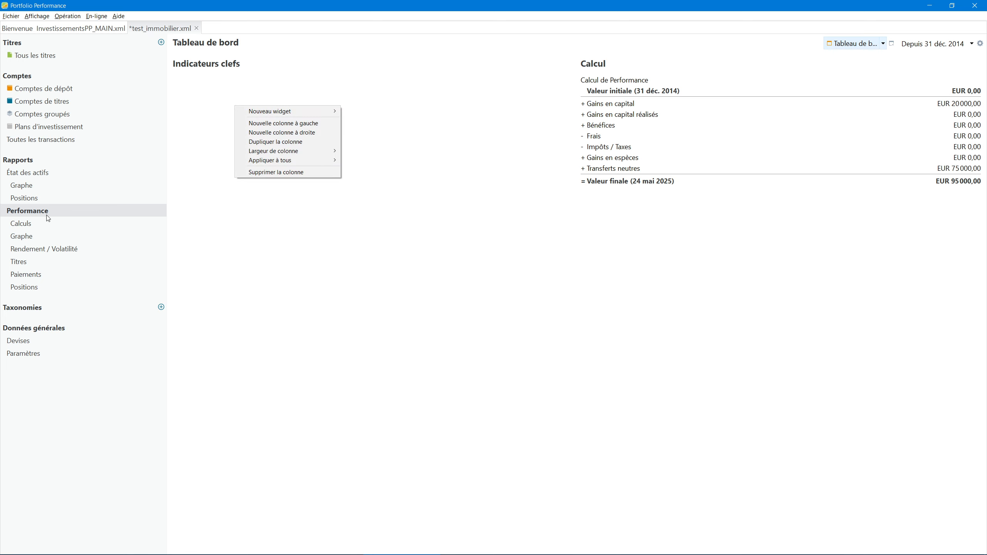
{"action": "mouse_move", "coordinate": [302, 111]}
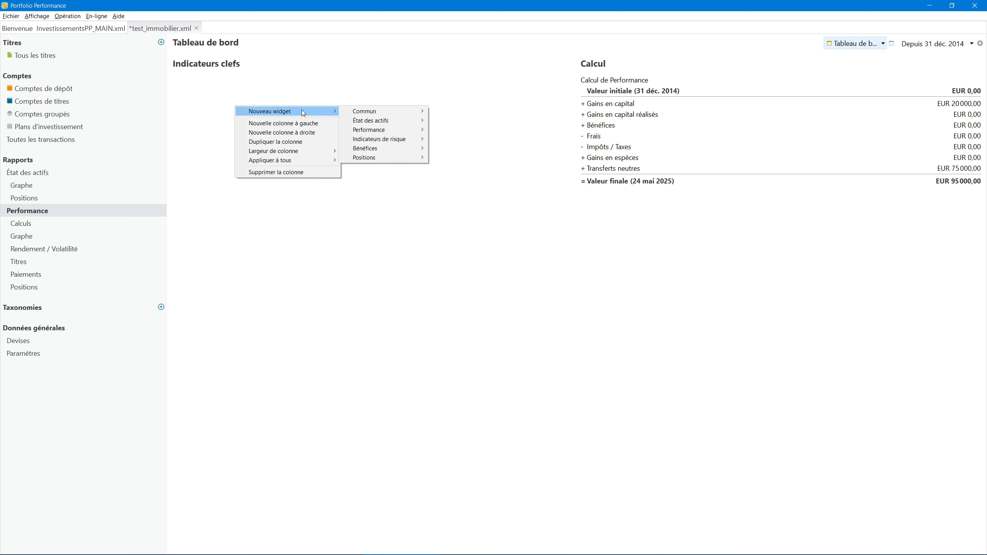
{"action": "mouse_move", "coordinate": [390, 129]}
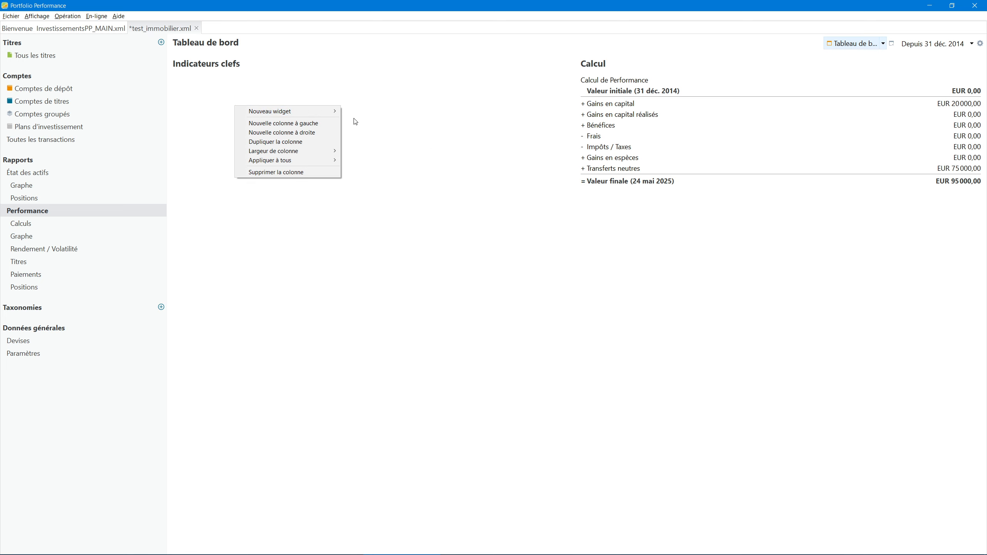
{"action": "mouse_move", "coordinate": [365, 112]}
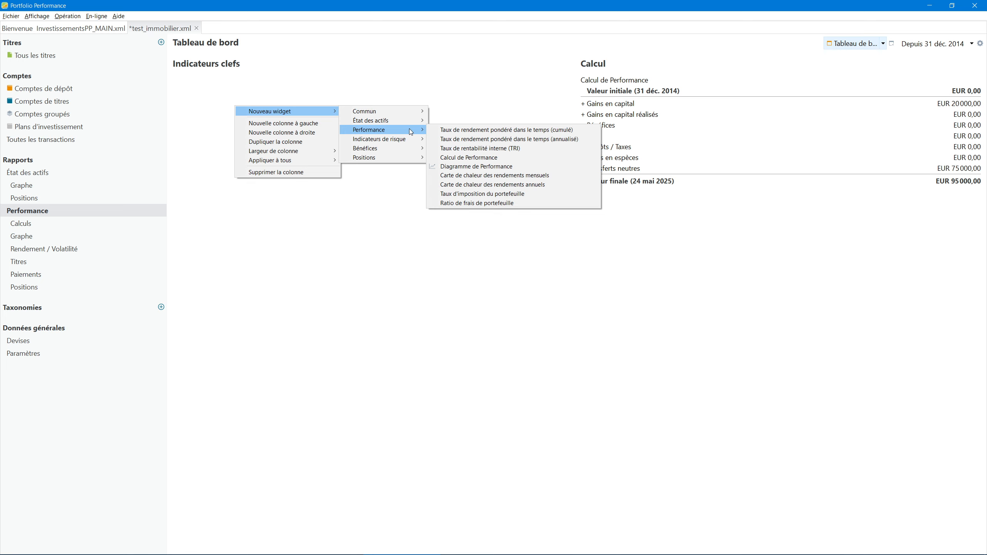
{"action": "left_click", "coordinate": [474, 130]}
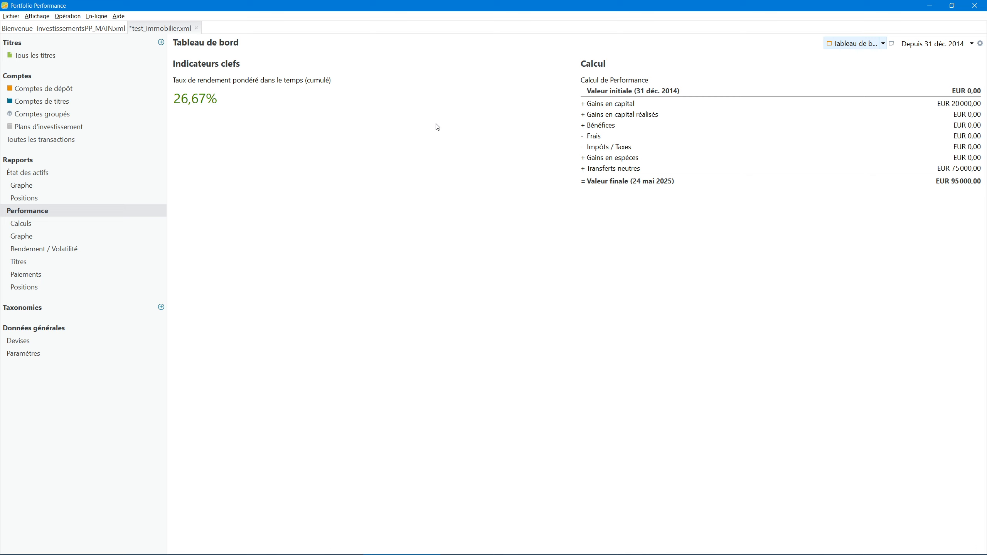
Set the data series of the cumulative time-weighted return widget to the Immobilier account.
{"action": "right_click", "coordinate": [234, 84]}
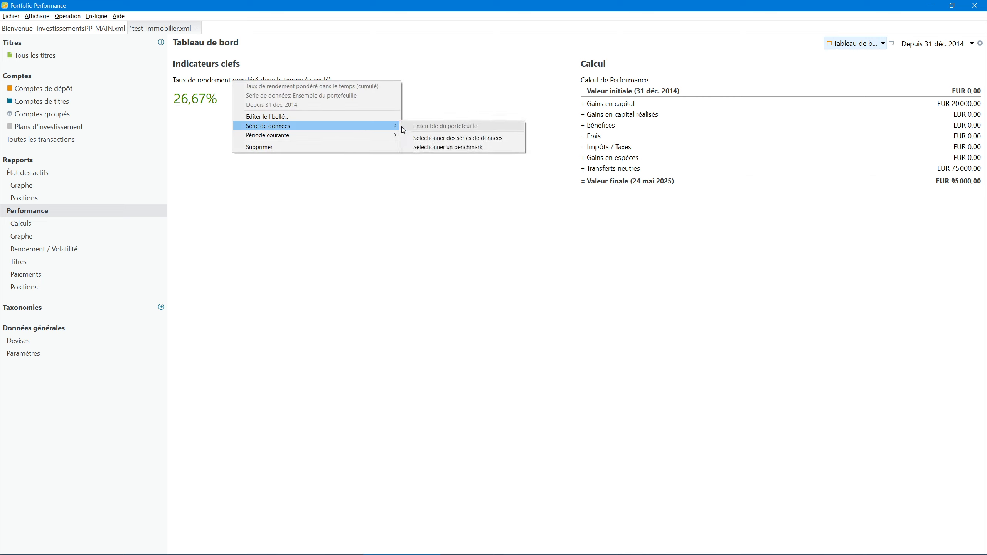
{"action": "left_click", "coordinate": [429, 137]}
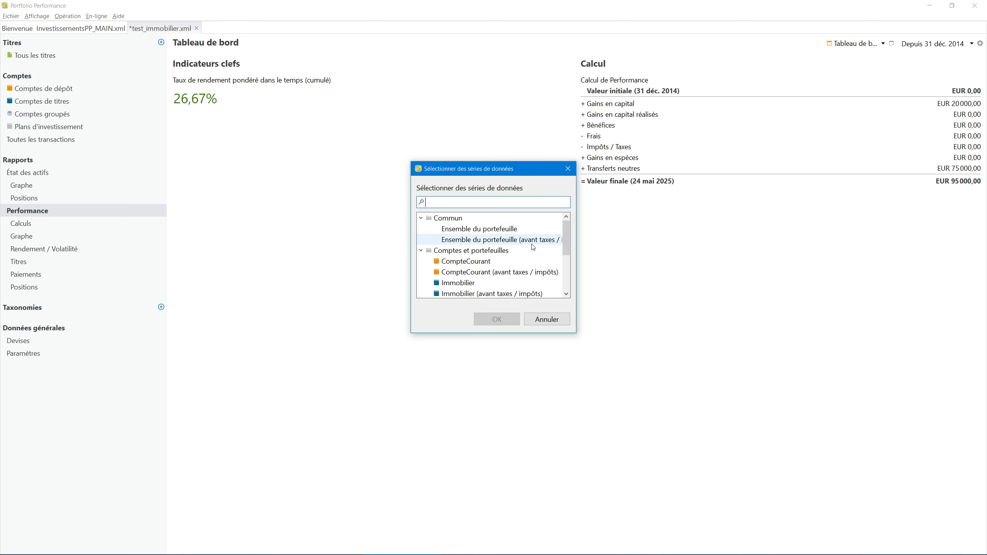
{"action": "left_click", "coordinate": [472, 286]}
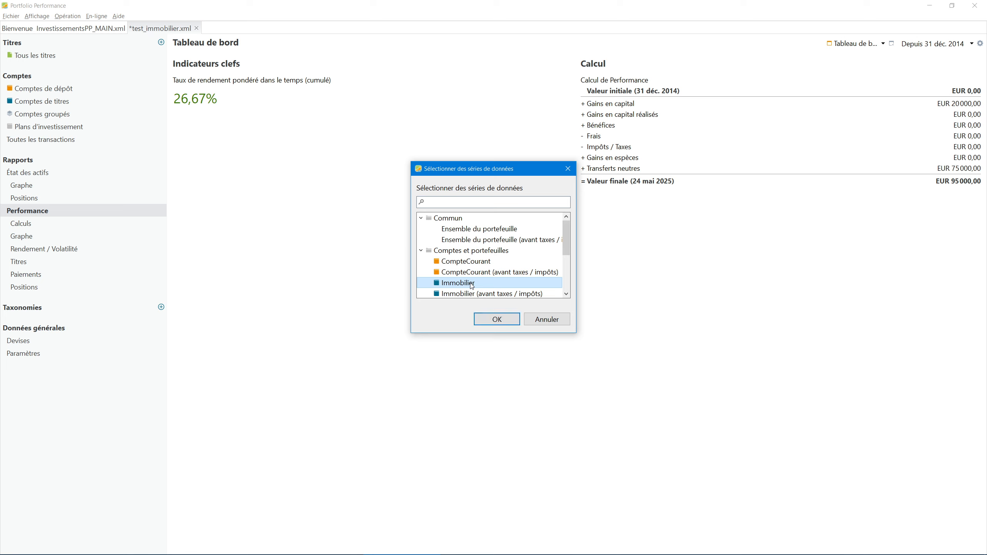
{"action": "left_click", "coordinate": [493, 320]}
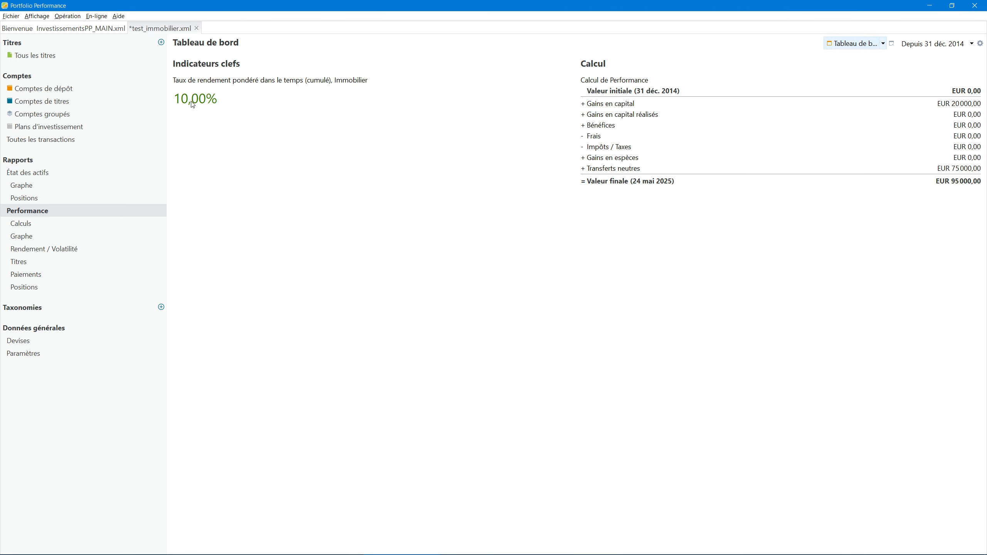
Add an internal rate of return widget (Taux de rentabilité interne, TRI) under Indicateurs clefs on the dashboard.
{"action": "right_click", "coordinate": [207, 123]}
{"action": "mouse_move", "coordinate": [250, 129]}
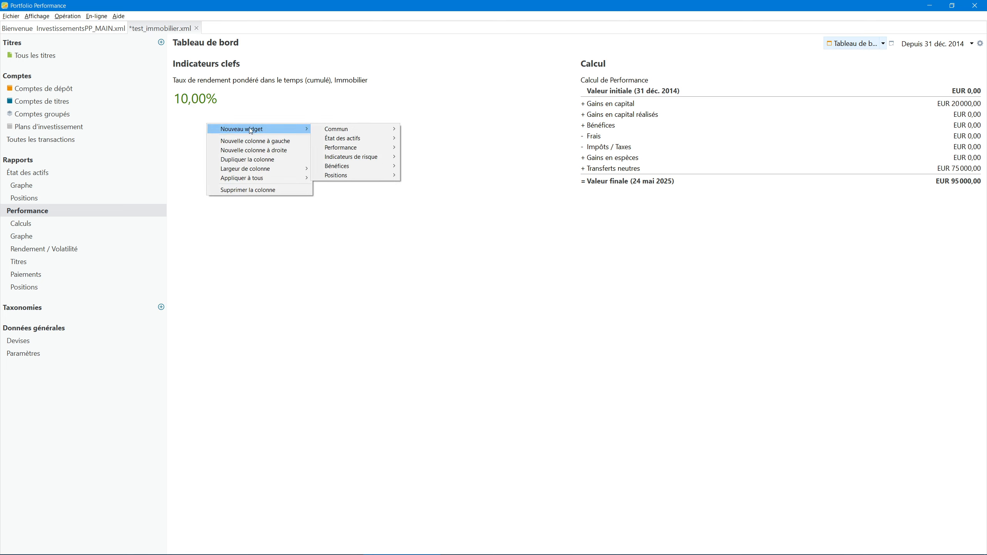
{"action": "mouse_move", "coordinate": [361, 139]}
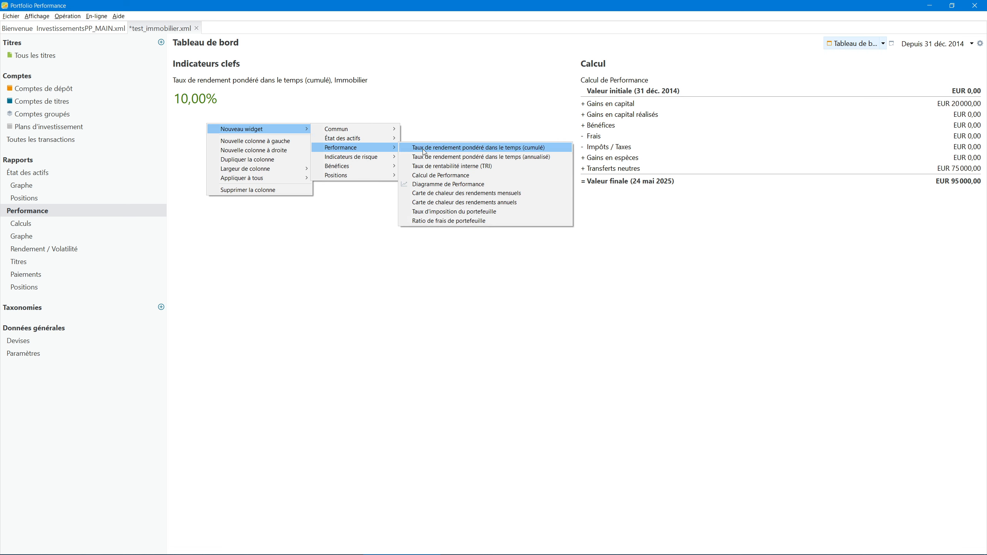
{"action": "left_click", "coordinate": [460, 166]}
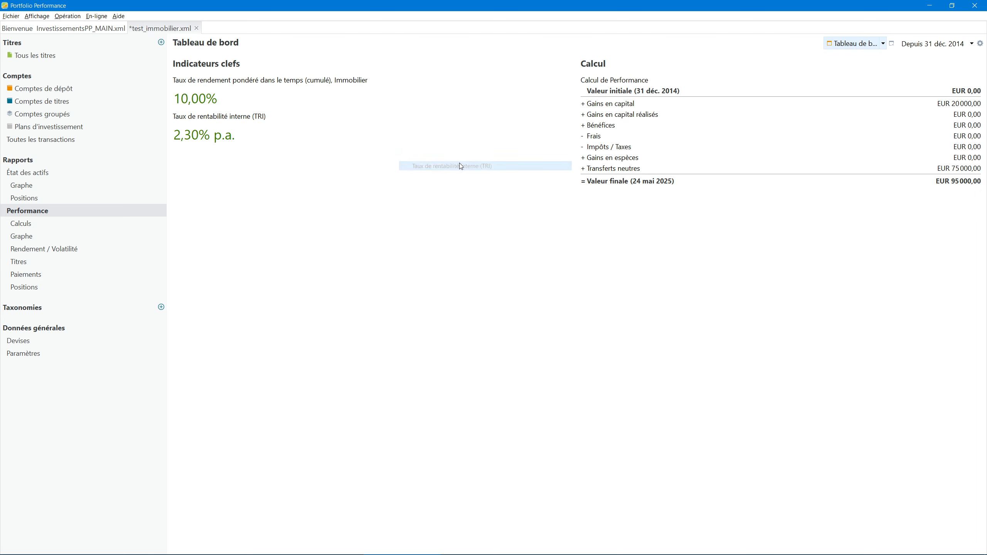
Set the data series of the internal rate of return widget to the Immobilier account.
{"action": "right_click", "coordinate": [234, 117]}
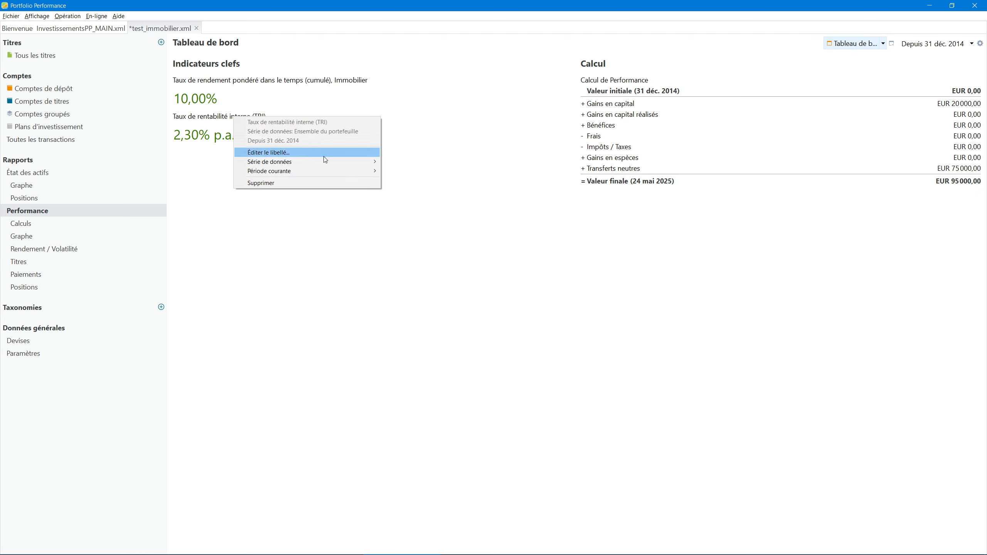
{"action": "mouse_move", "coordinate": [336, 160]}
{"action": "left_click", "coordinate": [429, 175]}
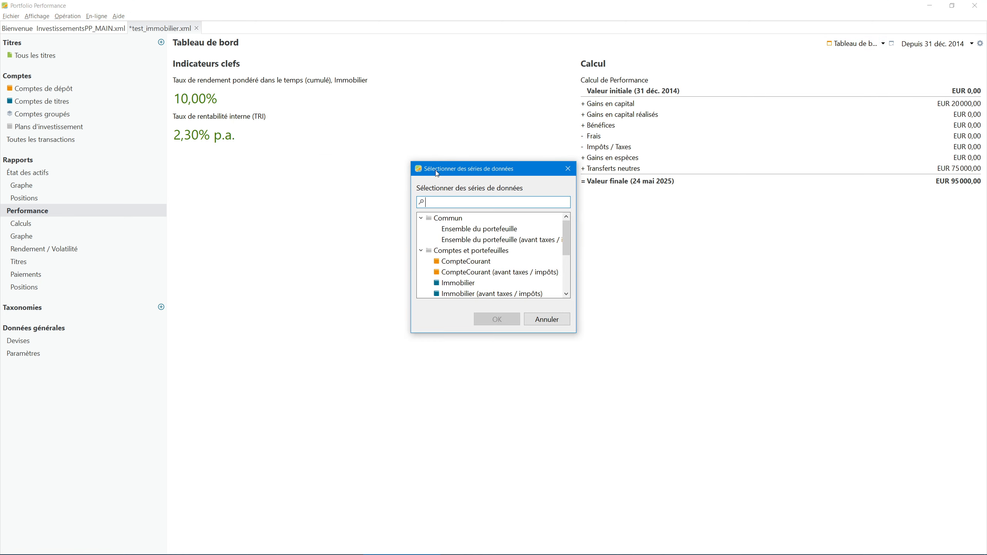
{"action": "left_click", "coordinate": [471, 283]}
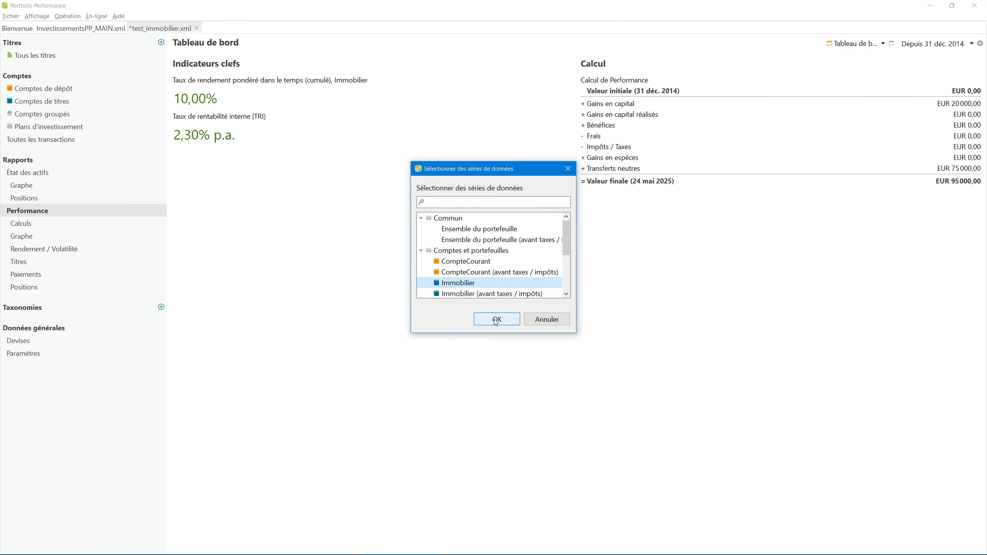
{"action": "left_click", "coordinate": [496, 320]}
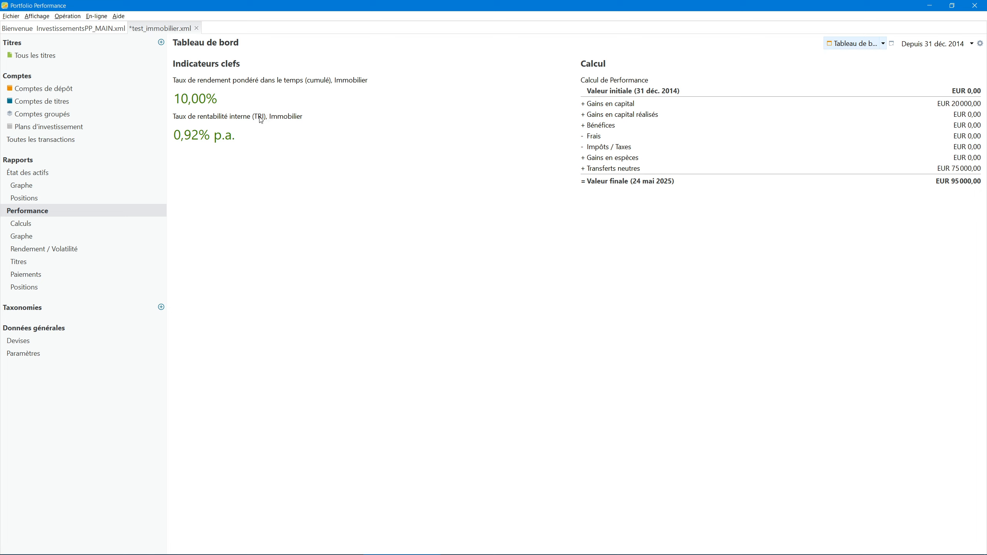
{"action": "mouse_move", "coordinate": [261, 119]}
Start a new deposit-type investment plan named remboursement on the Prêt cash account.
{"action": "left_click", "coordinate": [47, 59]}
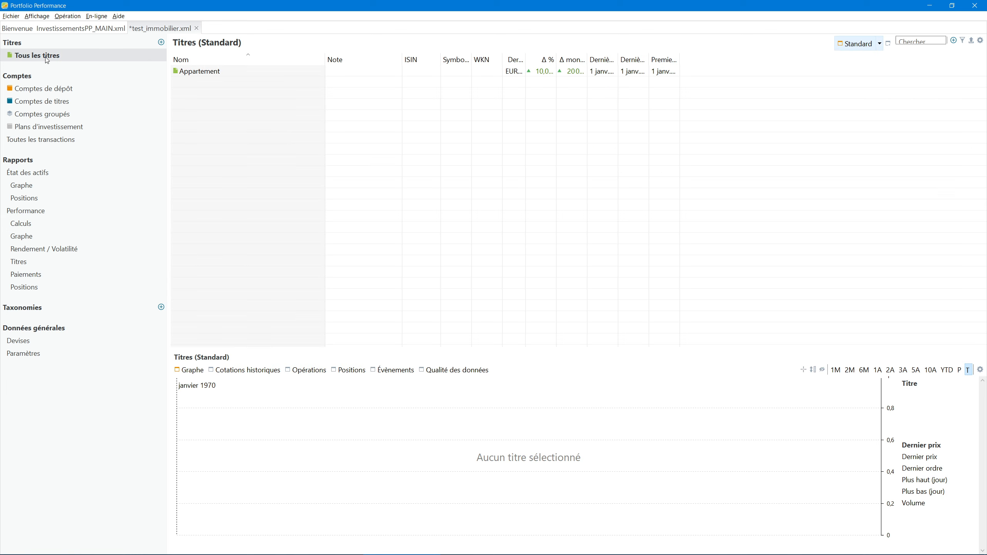
{"action": "left_click", "coordinate": [42, 88]}
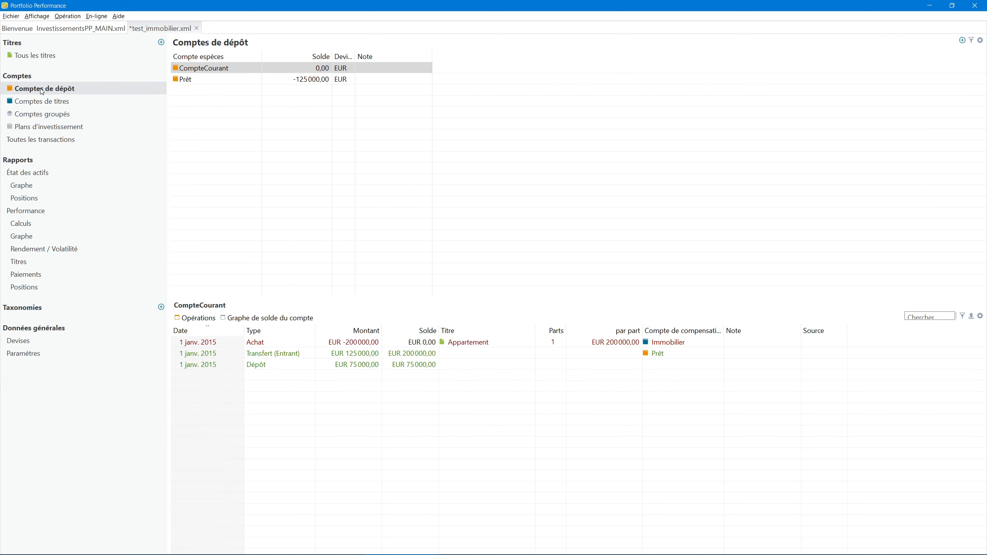
{"action": "left_click", "coordinate": [193, 81]}
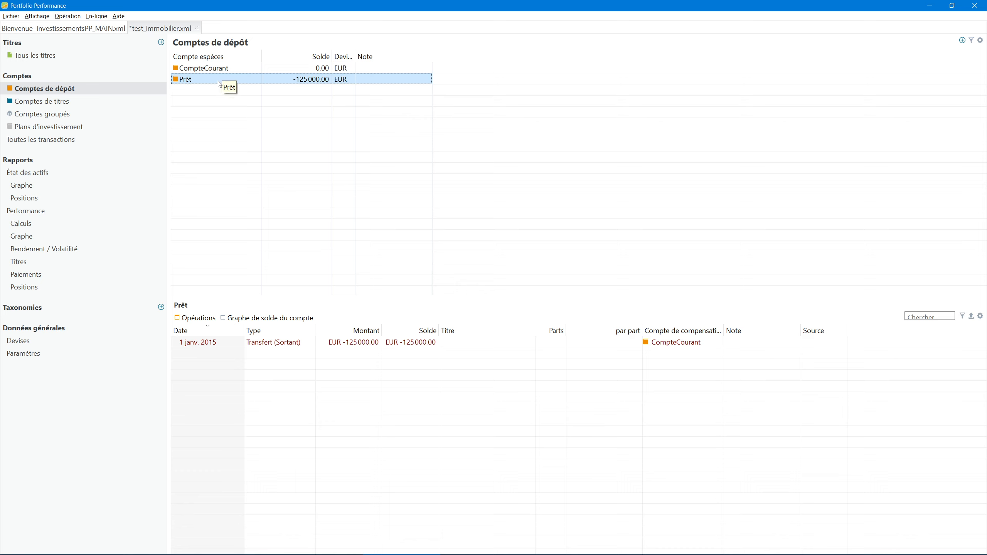
{"action": "left_click", "coordinate": [36, 129]}
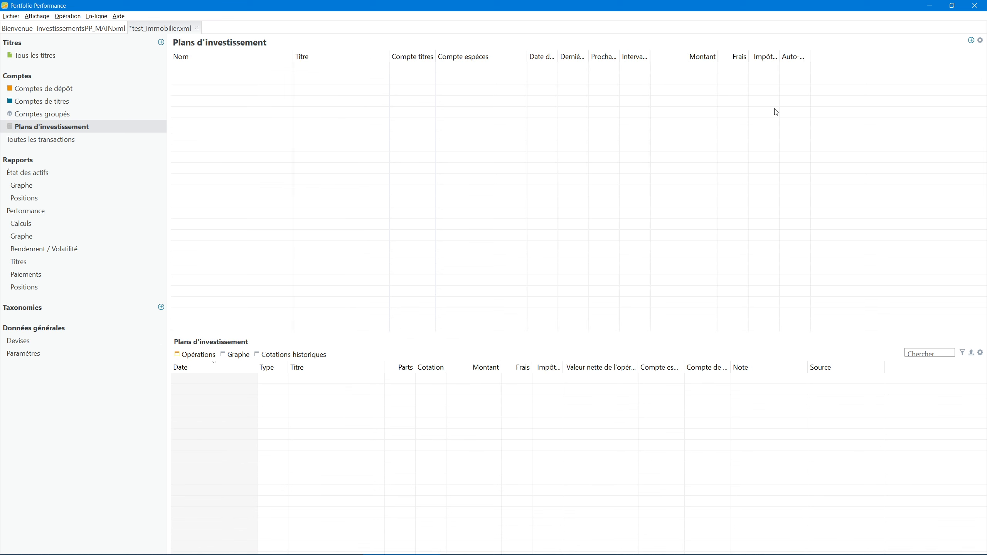
{"action": "left_click", "coordinate": [972, 41]}
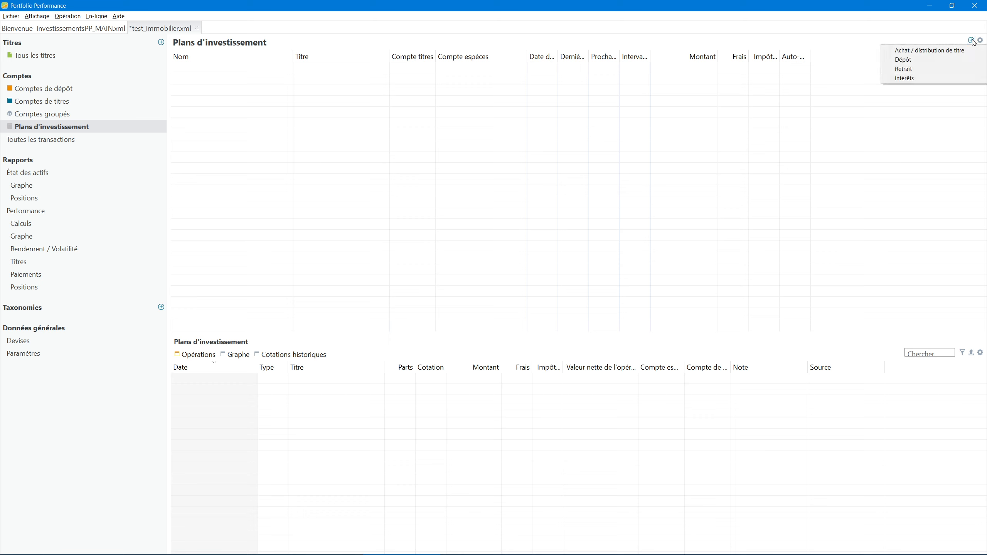
{"action": "left_click", "coordinate": [904, 60]}
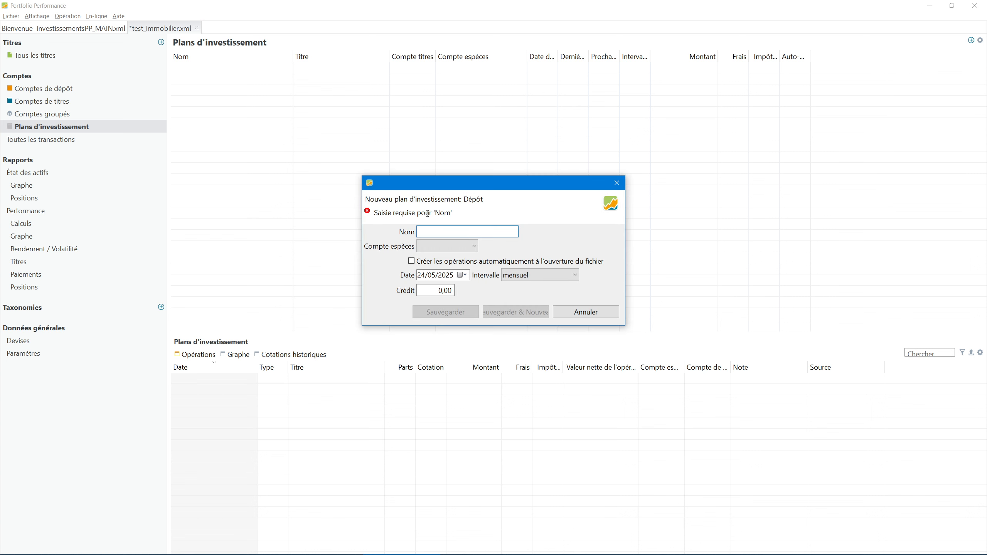
{"action": "type", "text": "remboursement"}
{"action": "left_click", "coordinate": [450, 248]}
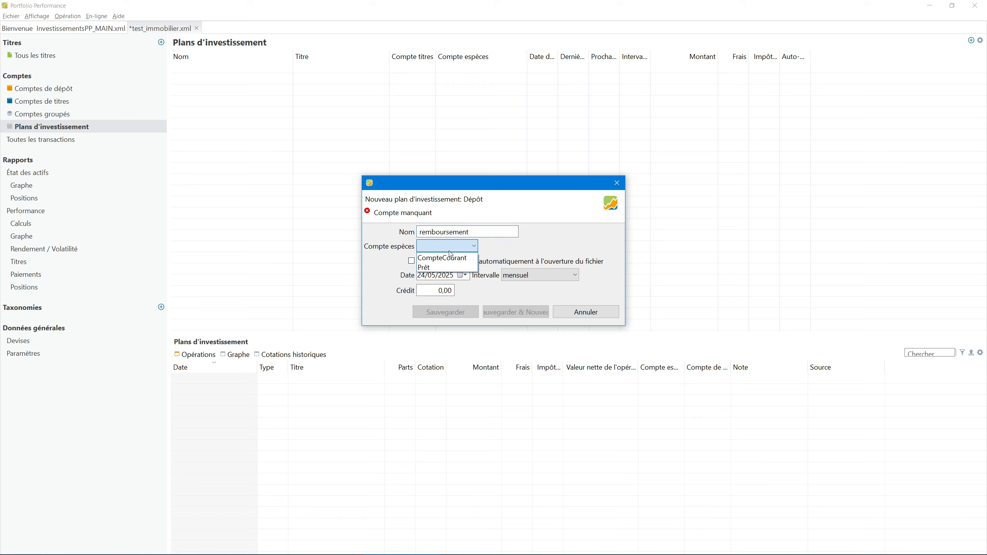
{"action": "left_click", "coordinate": [435, 268]}
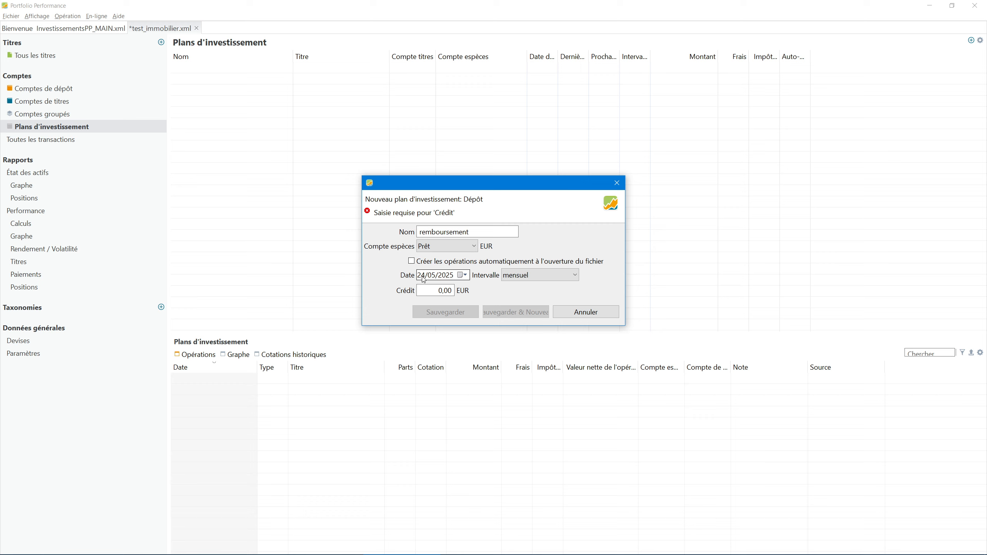
Set the plan to start on 01/01/2015 with a monthly credit of 1000 EUR and save it.
{"action": "left_click", "coordinate": [422, 278]}
{"action": "type", "text": "01"}
{"action": "left_click", "coordinate": [432, 277]}
{"action": "type", "text": "01"}
{"action": "left_click", "coordinate": [443, 277]}
{"action": "type", "text": "2015"}
{"action": "key", "text": "Tab"}
{"action": "type", "text": "100"}
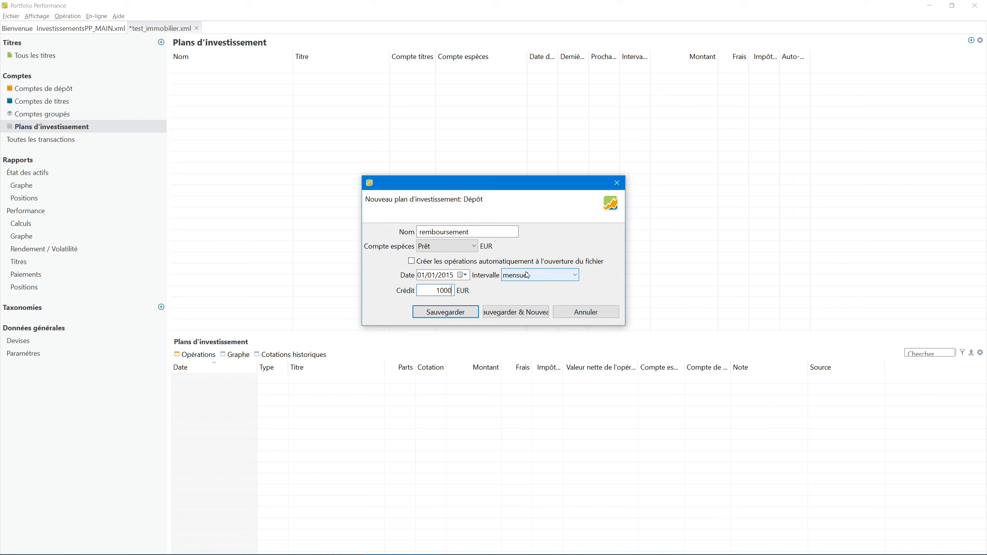
{"action": "left_click", "coordinate": [546, 277]}
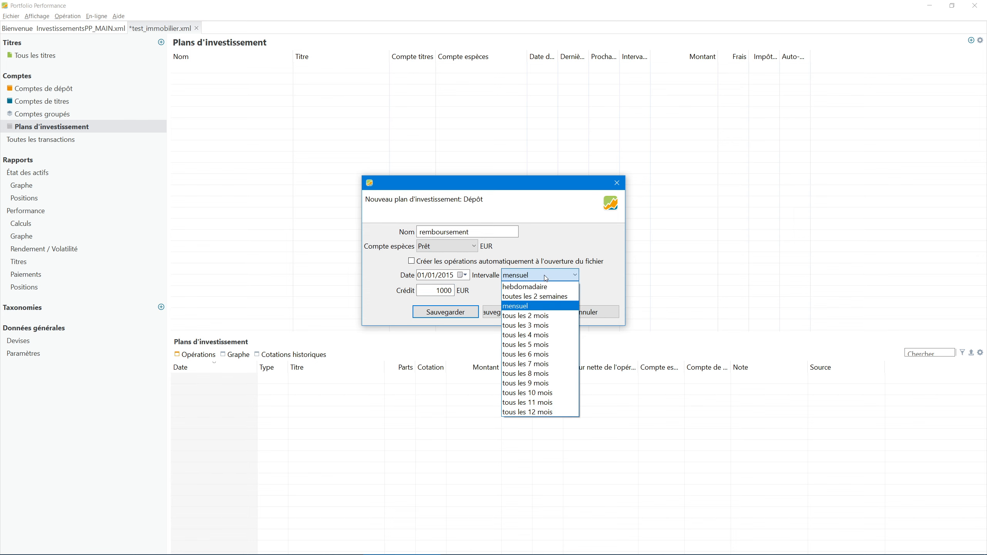
{"action": "left_click", "coordinate": [546, 277]}
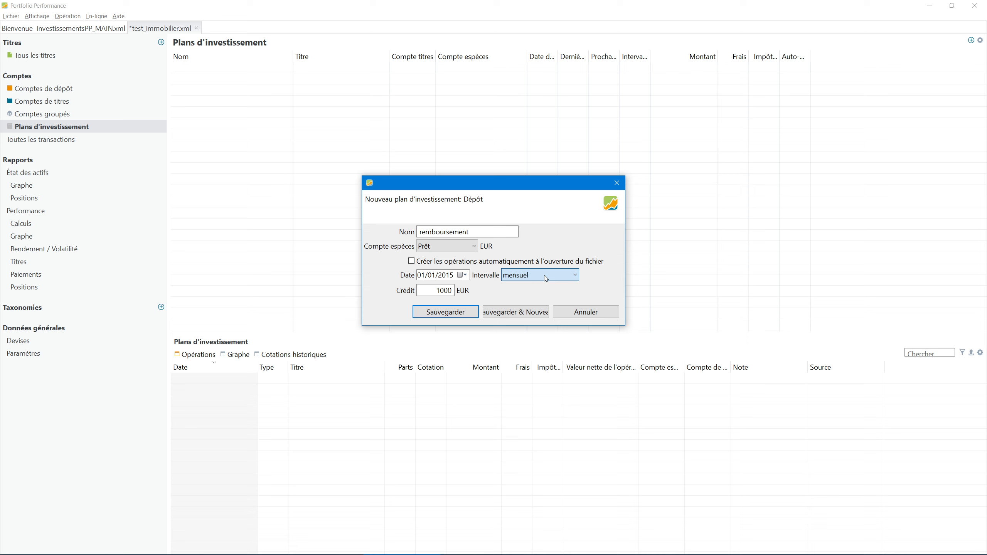
{"action": "left_click", "coordinate": [447, 318]}
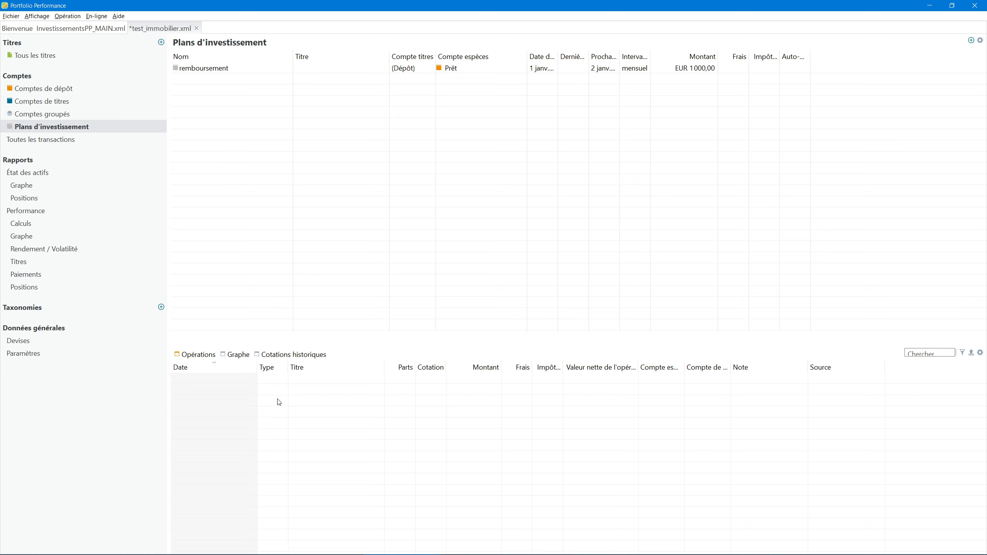
Generate the transactions of the remboursement investment plan and look through the resulting list.
{"action": "right_click", "coordinate": [204, 68]}
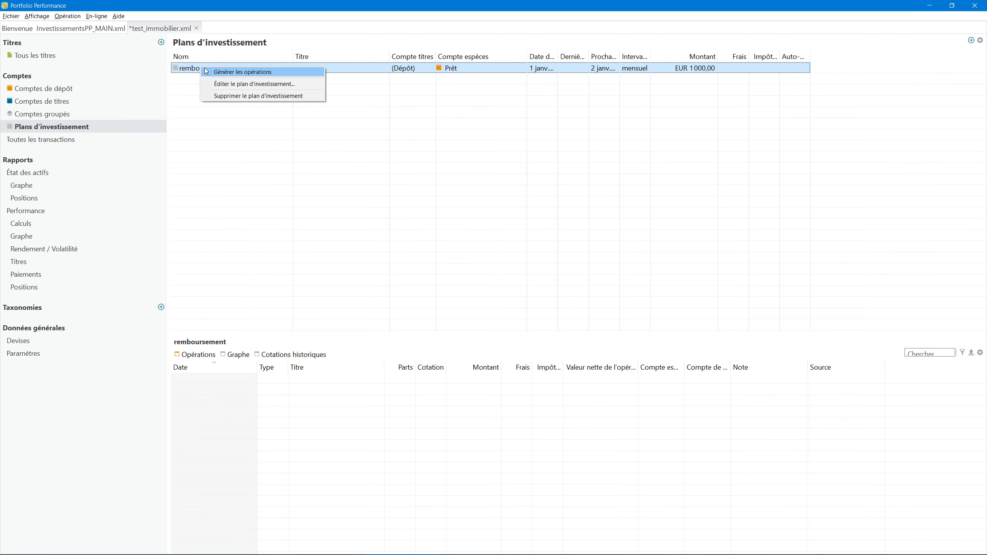
{"action": "left_click", "coordinate": [215, 72]}
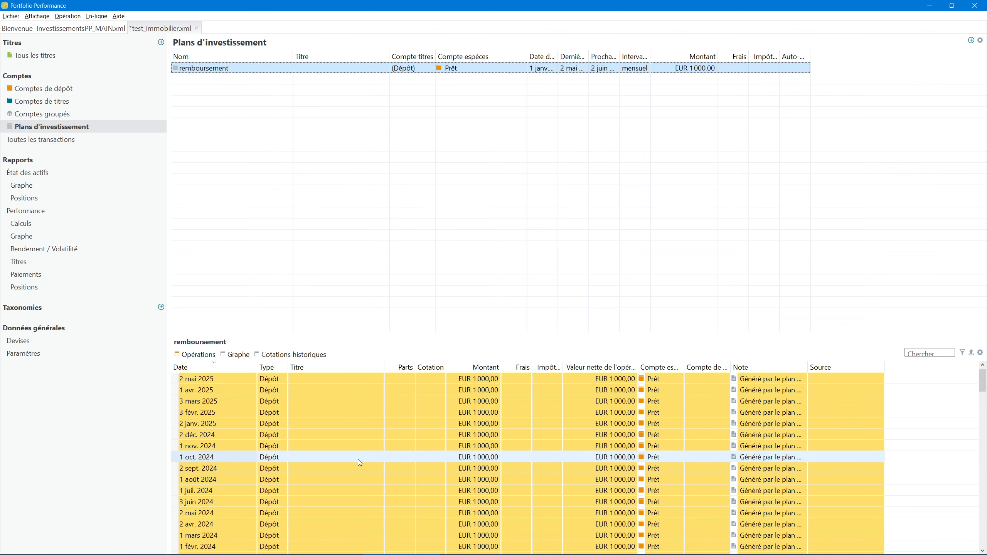
{"action": "scroll", "coordinate": [360, 460], "scroll_direction": "down", "scroll_amount": 17}
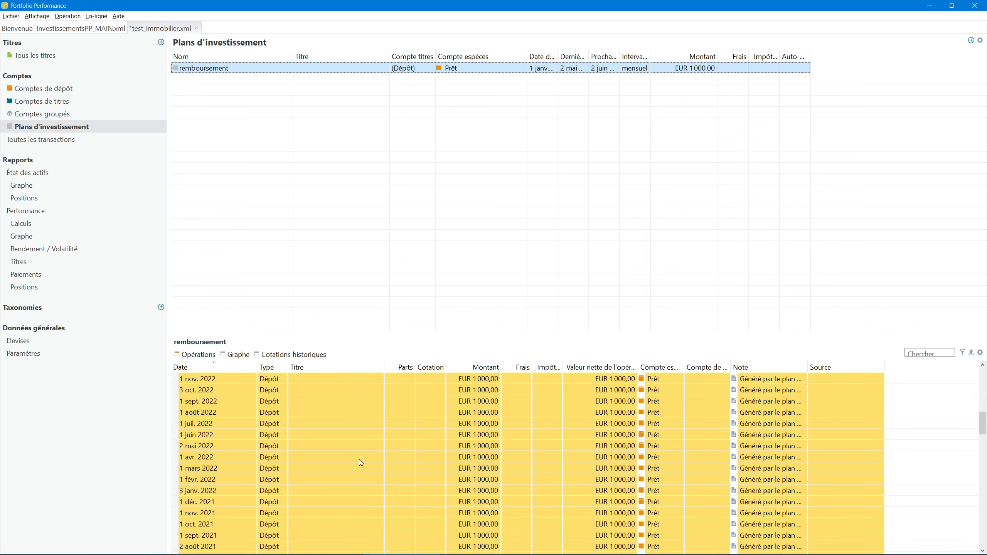
{"action": "scroll", "coordinate": [359, 460], "scroll_direction": "down", "scroll_amount": 4}
{"action": "scroll", "coordinate": [465, 503], "scroll_direction": "up", "scroll_amount": 12}
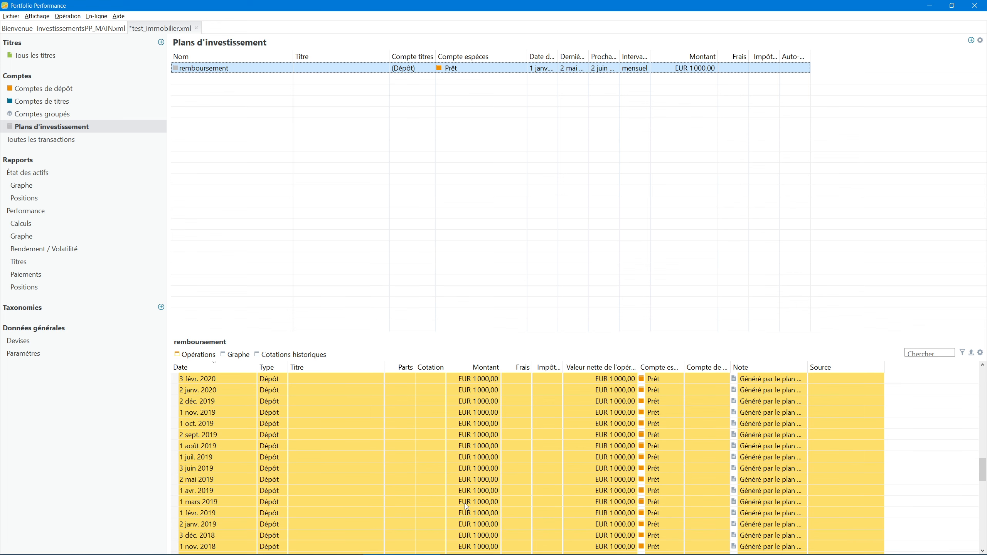
{"action": "scroll", "coordinate": [464, 504], "scroll_direction": "up", "scroll_amount": 10}
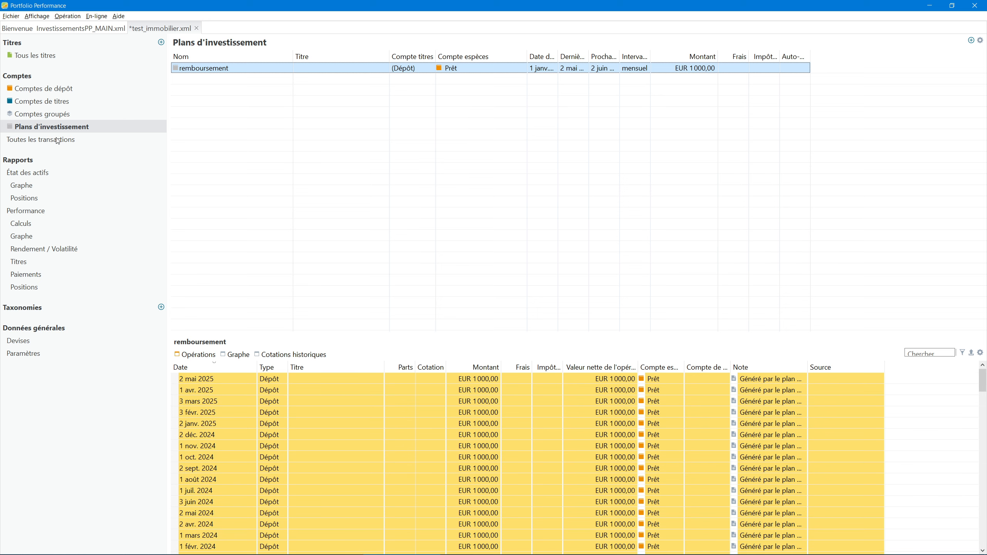
Review the transactions and running balance of the Prêt deposit account.
{"action": "left_click", "coordinate": [41, 89]}
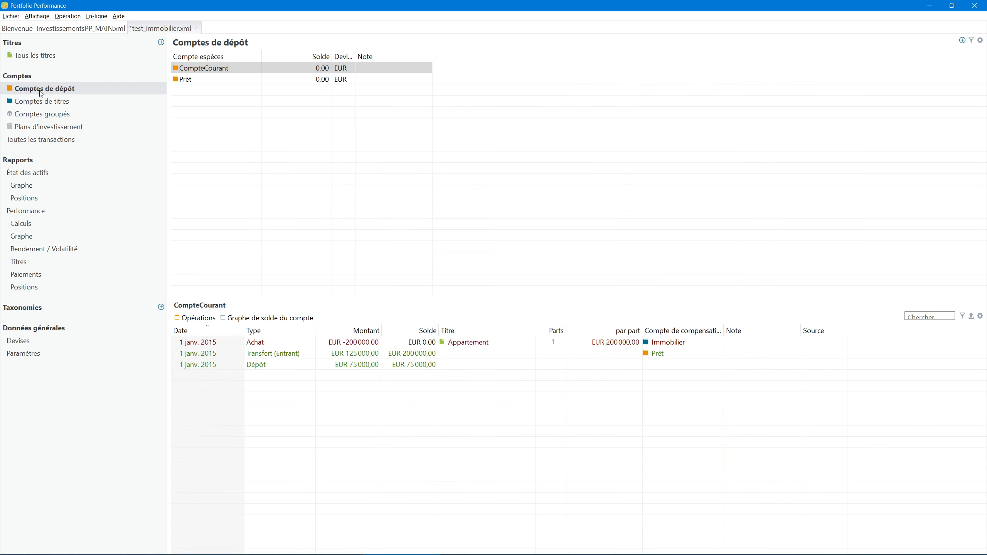
{"action": "left_click", "coordinate": [298, 88]}
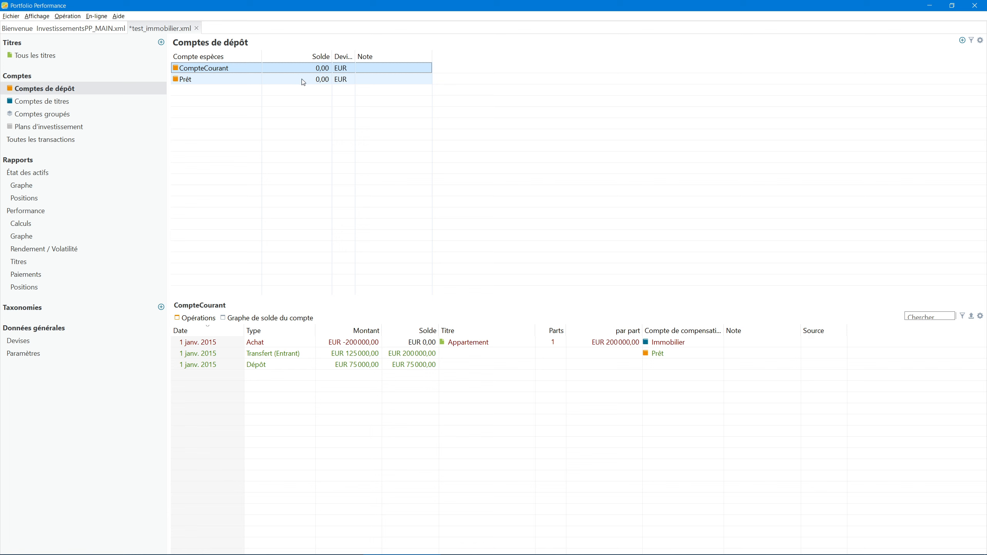
{"action": "left_click", "coordinate": [232, 82]}
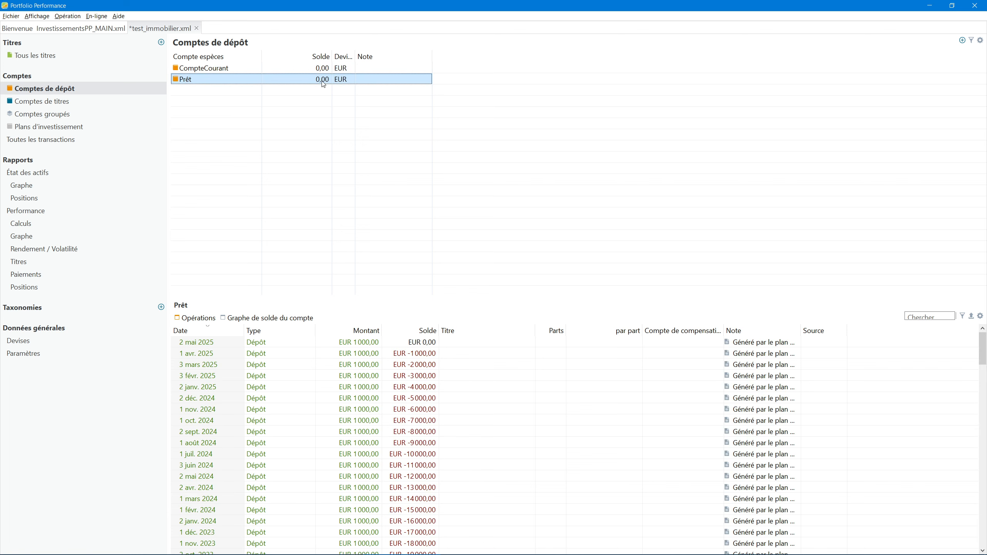
{"action": "scroll", "coordinate": [319, 401], "scroll_direction": "down", "scroll_amount": 5}
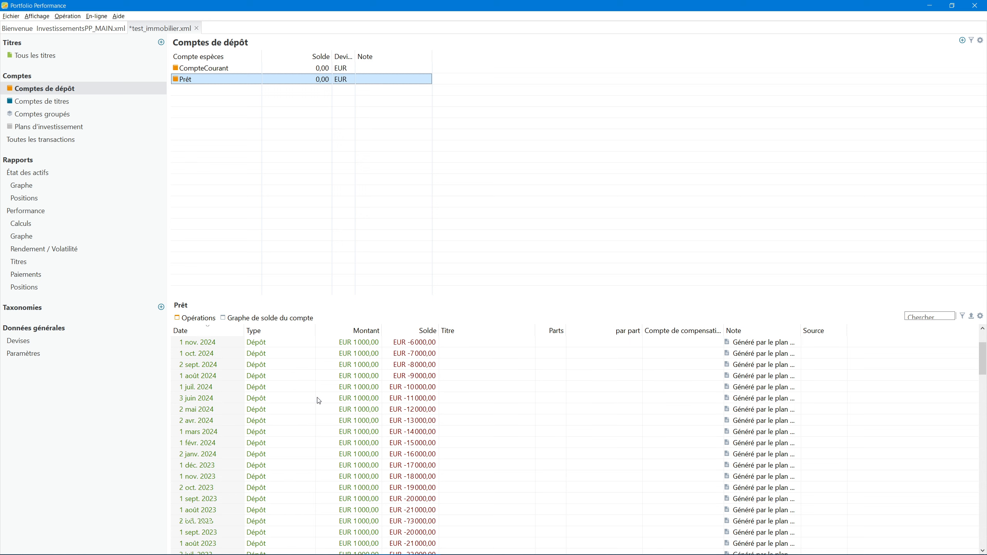
{"action": "scroll", "coordinate": [319, 401], "scroll_direction": "up", "scroll_amount": 5}
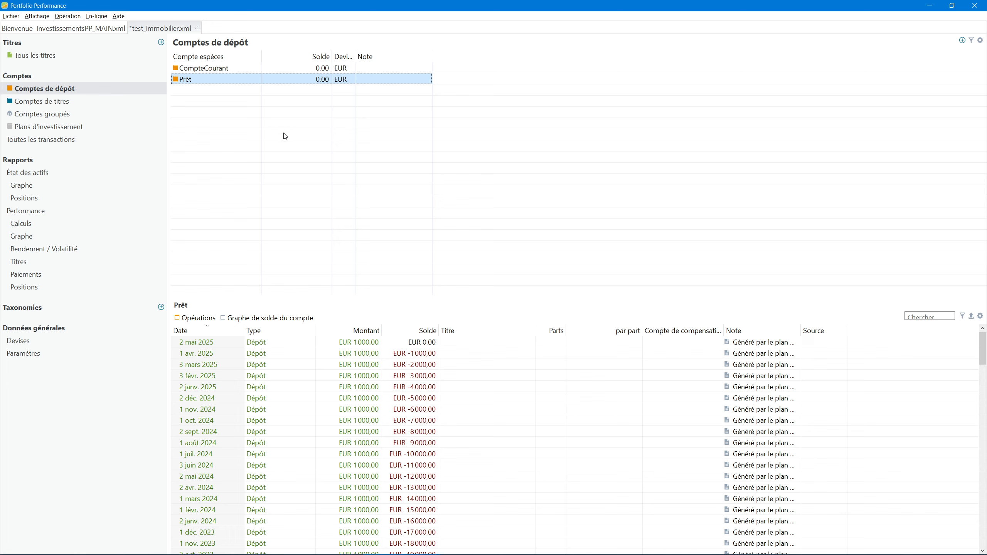
{"action": "left_click", "coordinate": [205, 70]}
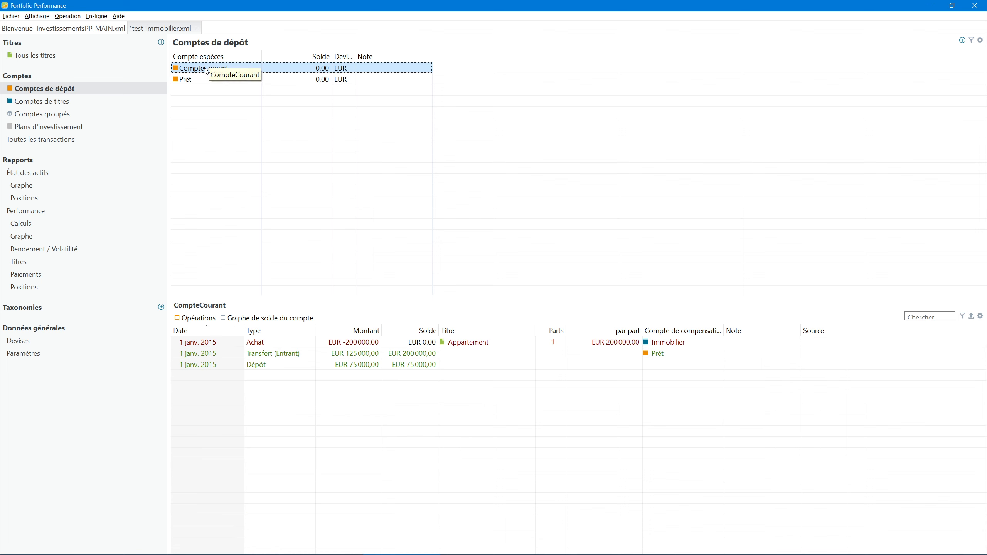
{"action": "right_click", "coordinate": [206, 70]}
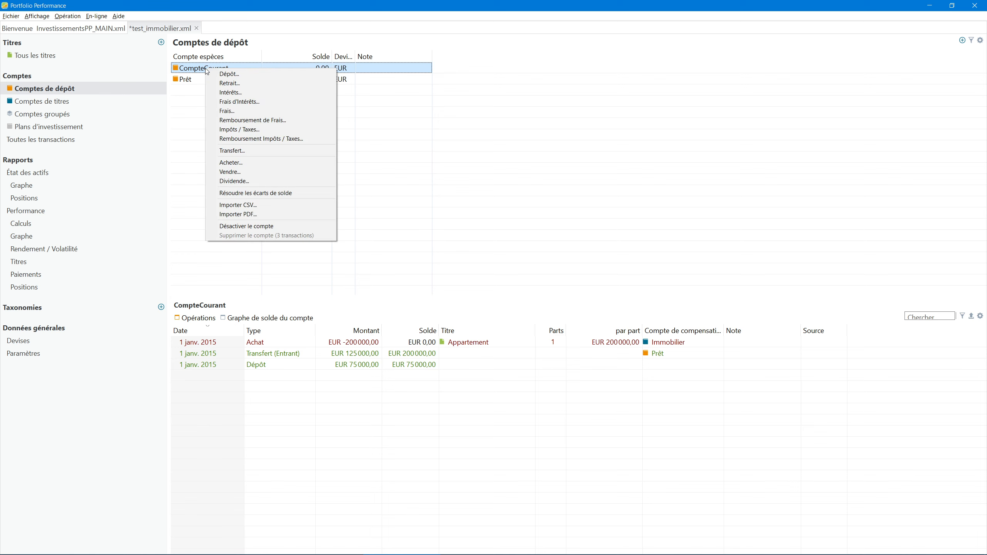
{"action": "left_click", "coordinate": [236, 102]}
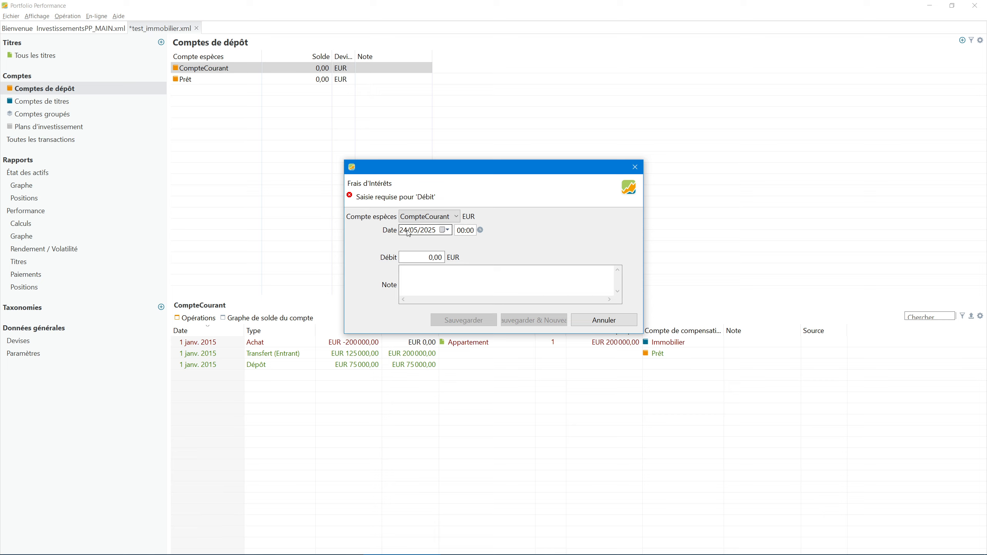
{"action": "left_click", "coordinate": [405, 232]}
{"action": "left_click_drag", "start_coordinate": [416, 257], "coordinate": [444, 257]}
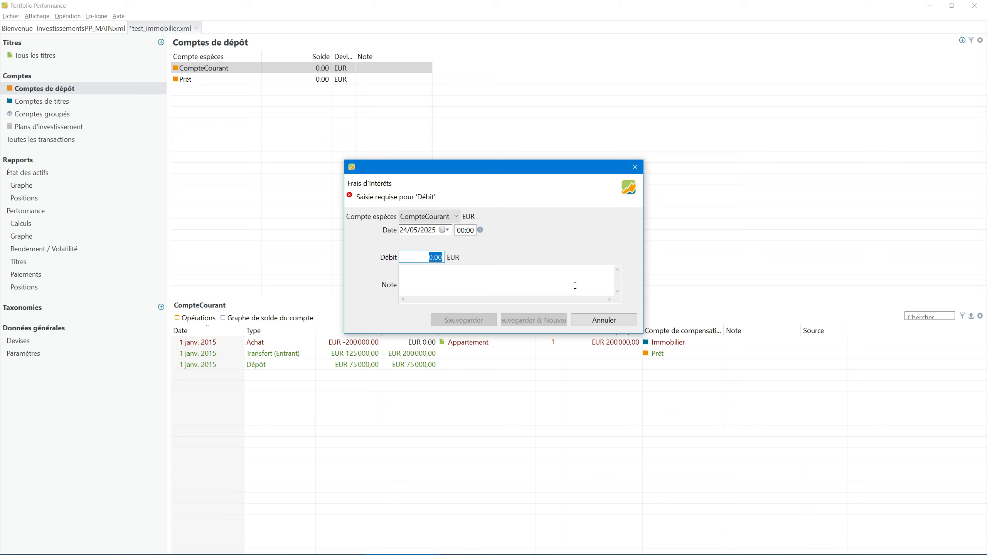
{"action": "left_click", "coordinate": [595, 321]}
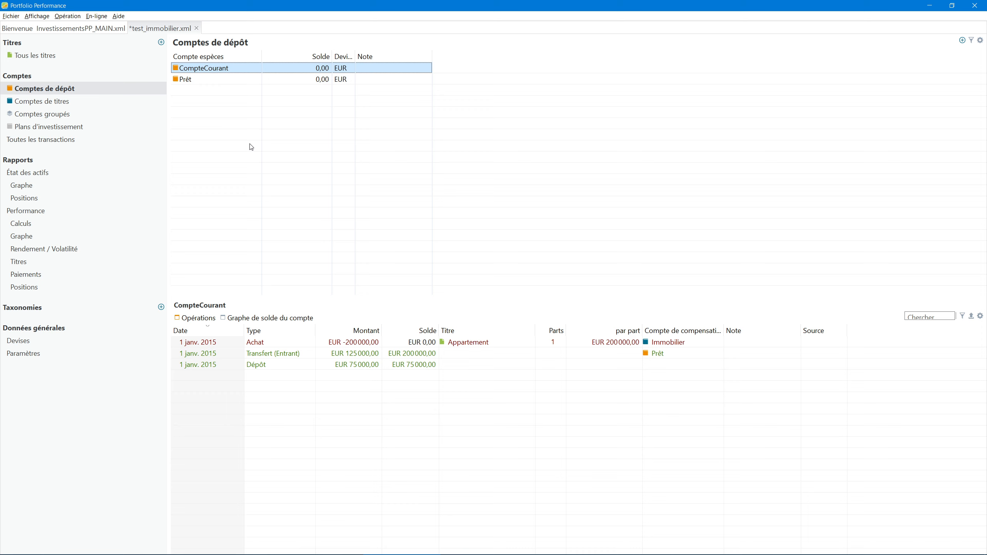
Examine the file import options, notably CSV import, along with the deposit accounts and the remboursement investment plan.
{"action": "left_click", "coordinate": [10, 18]}
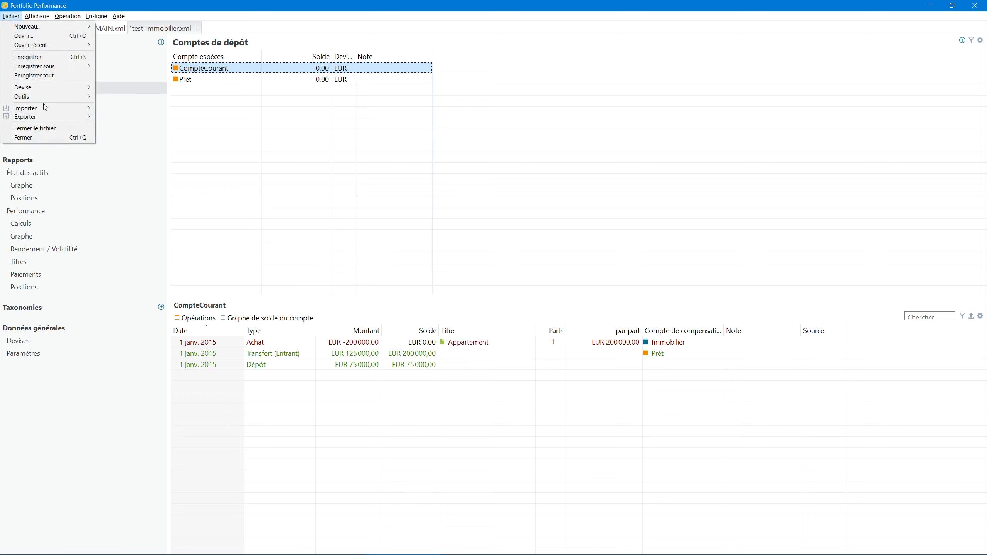
{"action": "mouse_move", "coordinate": [45, 108]}
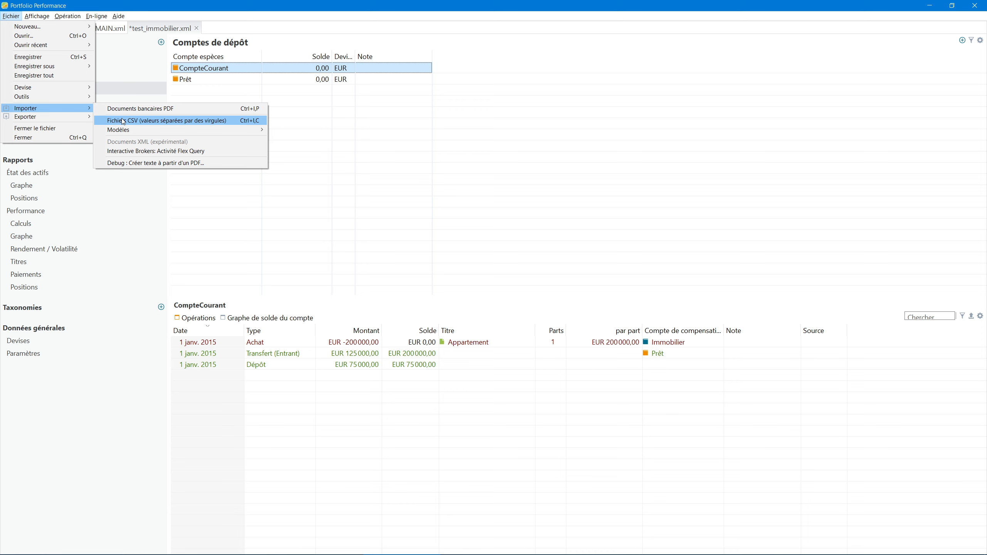
{"action": "left_click", "coordinate": [388, 157]}
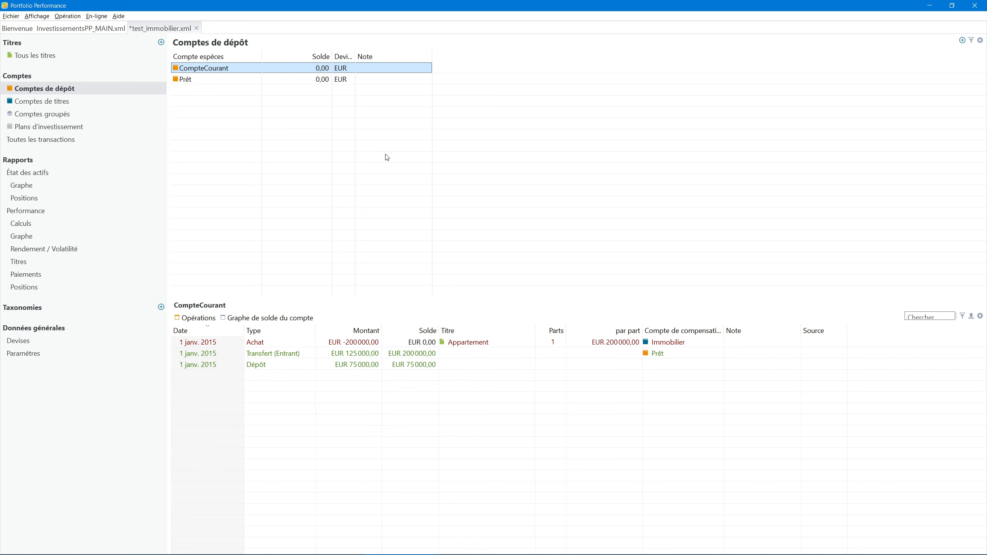
{"action": "left_click", "coordinate": [48, 129]}
{"action": "left_click", "coordinate": [53, 91]}
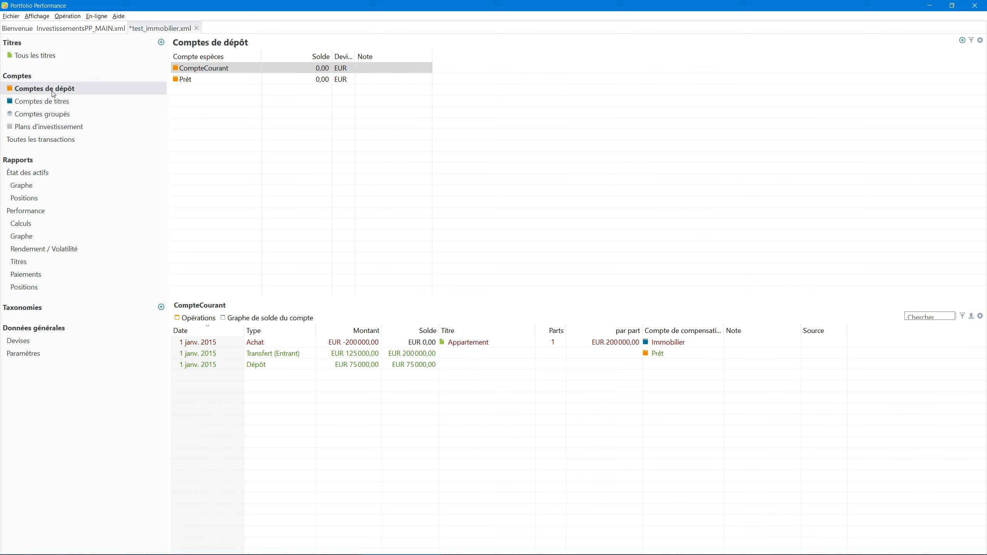
{"action": "left_click", "coordinate": [64, 128]}
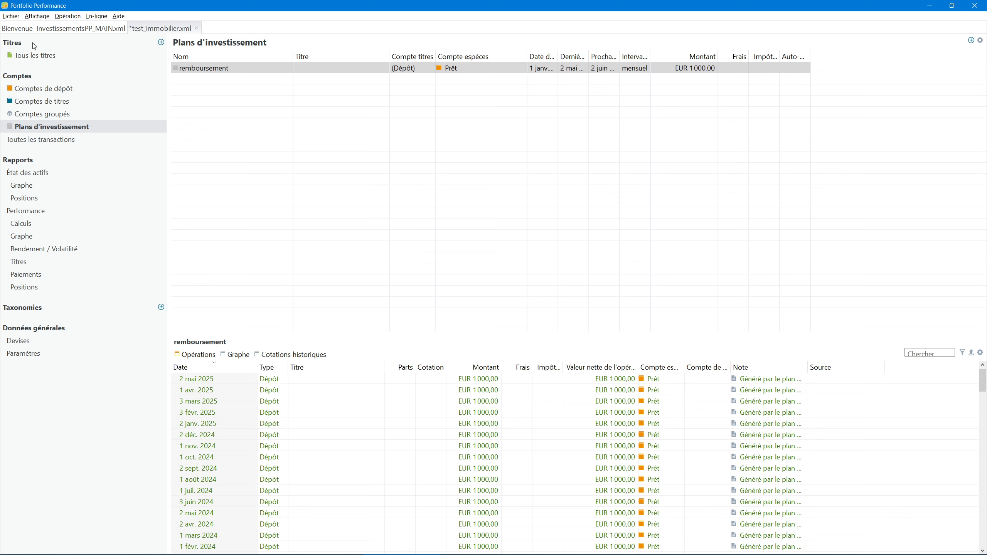
{"action": "left_click", "coordinate": [11, 15]}
{"action": "mouse_move", "coordinate": [34, 86]}
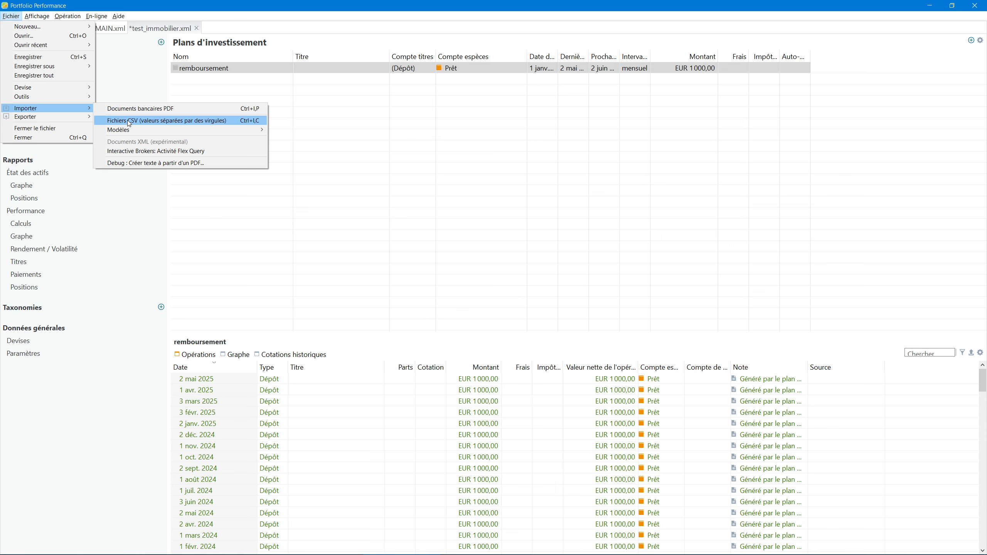
{"action": "left_click", "coordinate": [360, 128]}
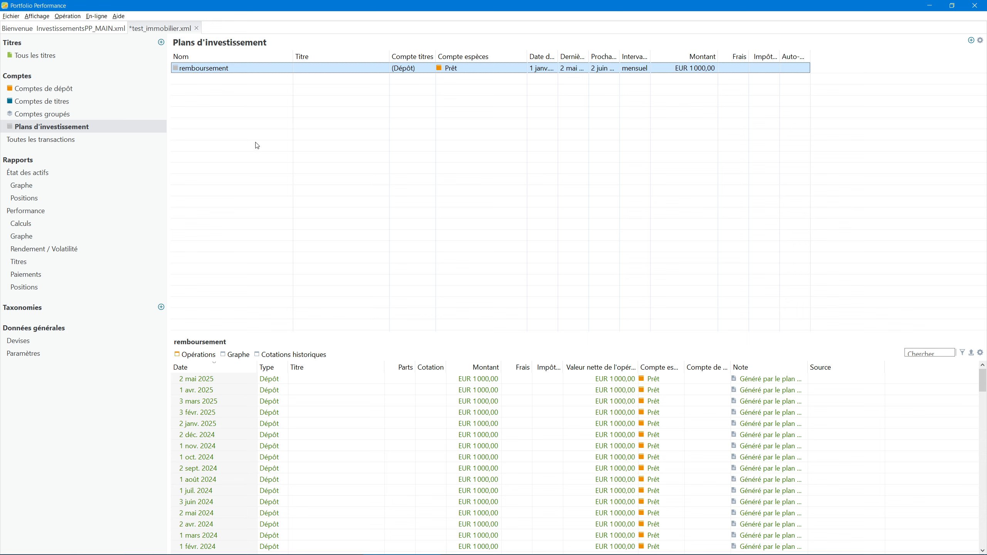
{"action": "left_click", "coordinate": [55, 129]}
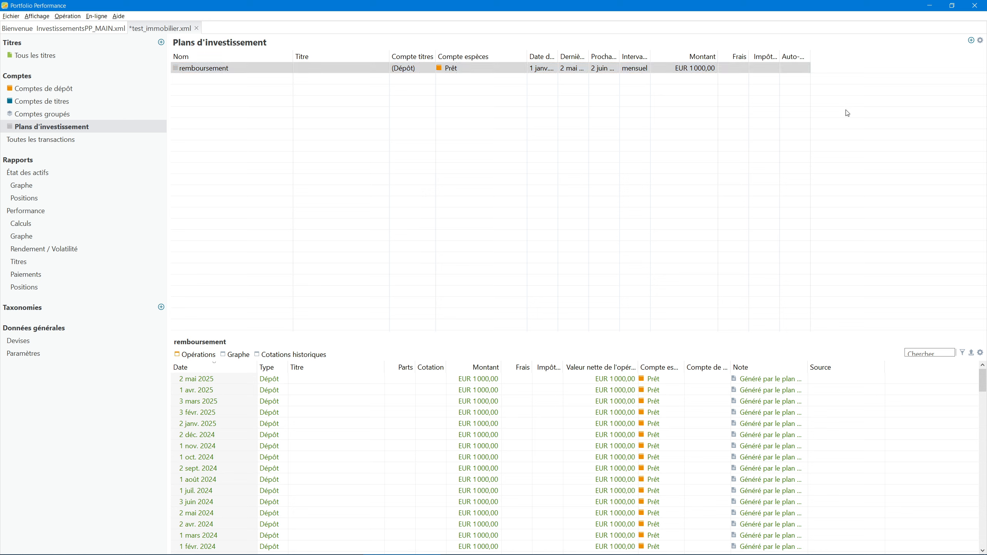
Start a new interest investment plan named Loyers on the CompteCourant cash account.
{"action": "left_click", "coordinate": [970, 40]}
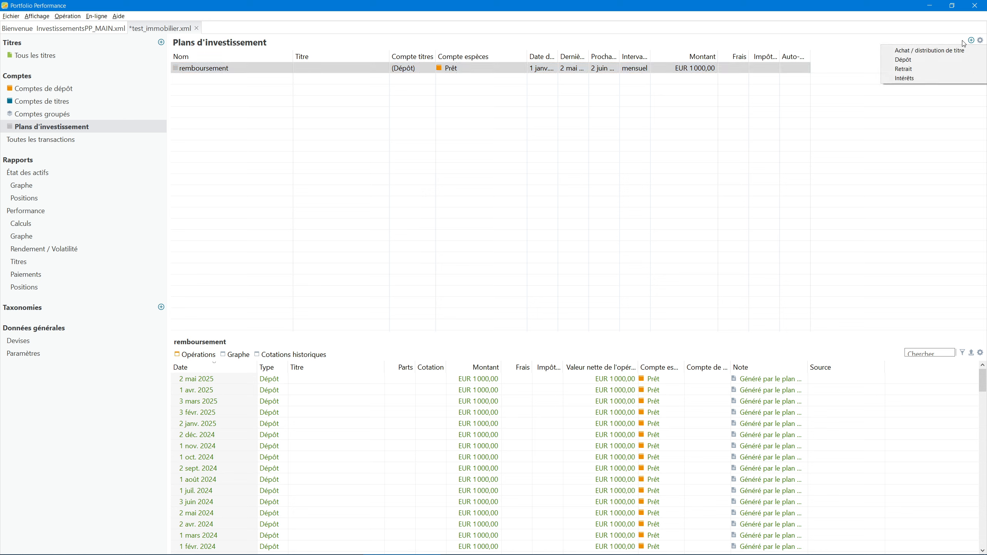
{"action": "left_click", "coordinate": [905, 78]}
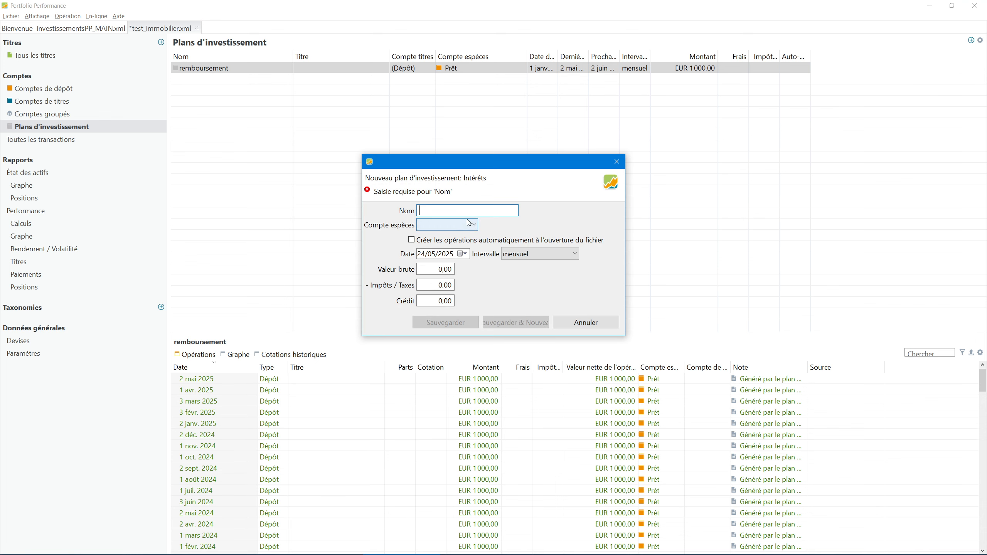
{"action": "type", "text": "Loyers"}
{"action": "left_click", "coordinate": [454, 225]}
{"action": "left_click", "coordinate": [431, 236]}
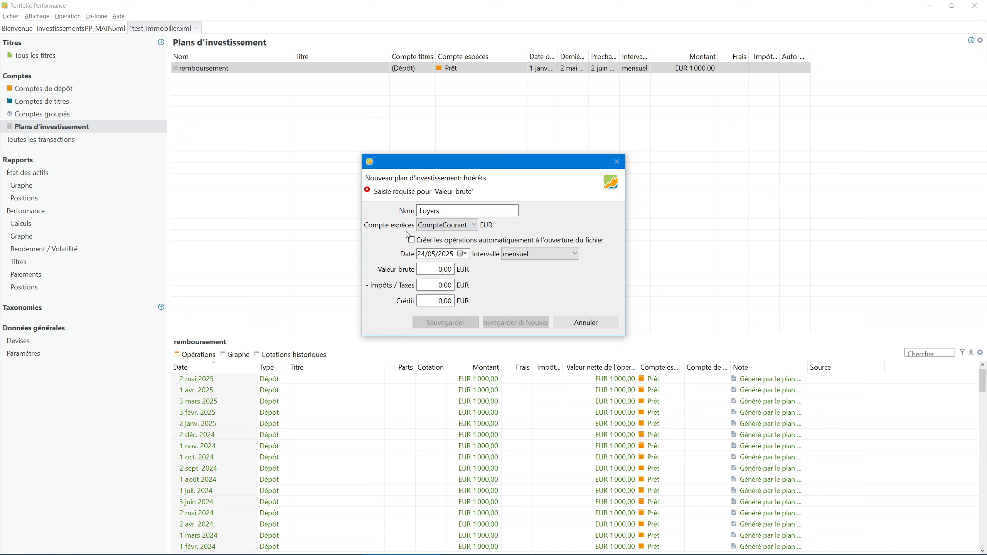
Set the Loyers plan to start on 01/01/2020 with a gross value of 400 EUR and save it.
{"action": "left_click", "coordinate": [421, 252]}
{"action": "type", "text": "01/01/2020"}
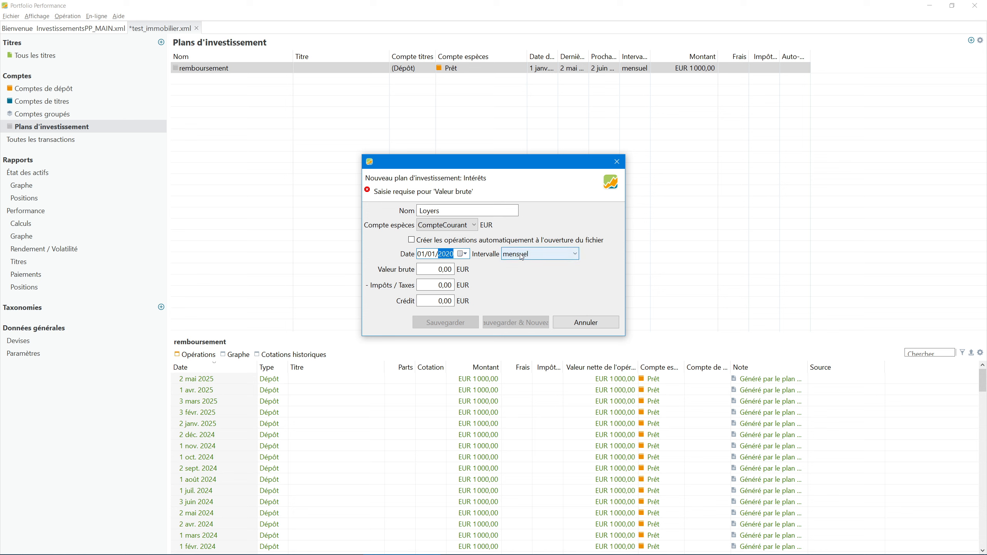
{"action": "left_click", "coordinate": [445, 270]}
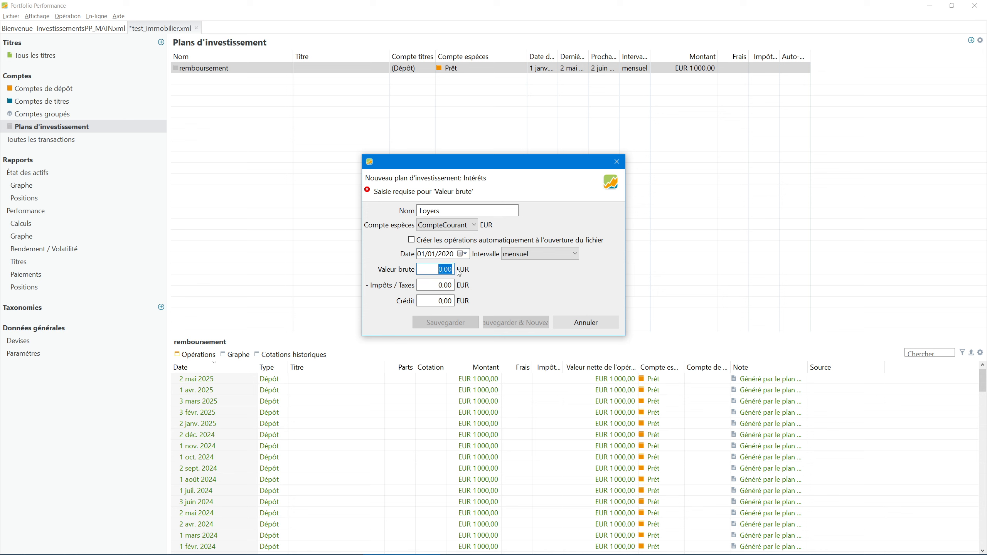
{"action": "type", "text": "400"}
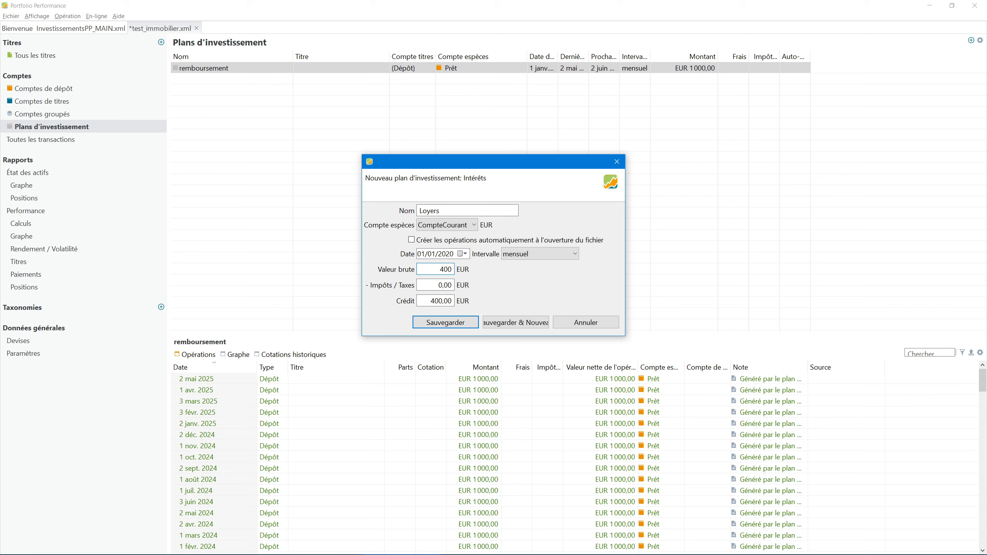
{"action": "left_click", "coordinate": [446, 322]}
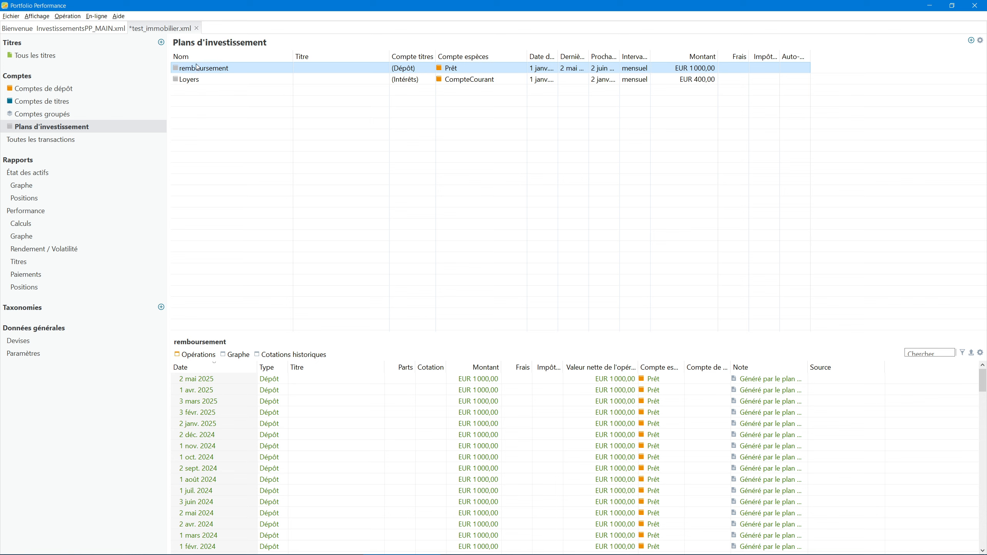
Delete the Loyers investment plan.
{"action": "right_click", "coordinate": [199, 79]}
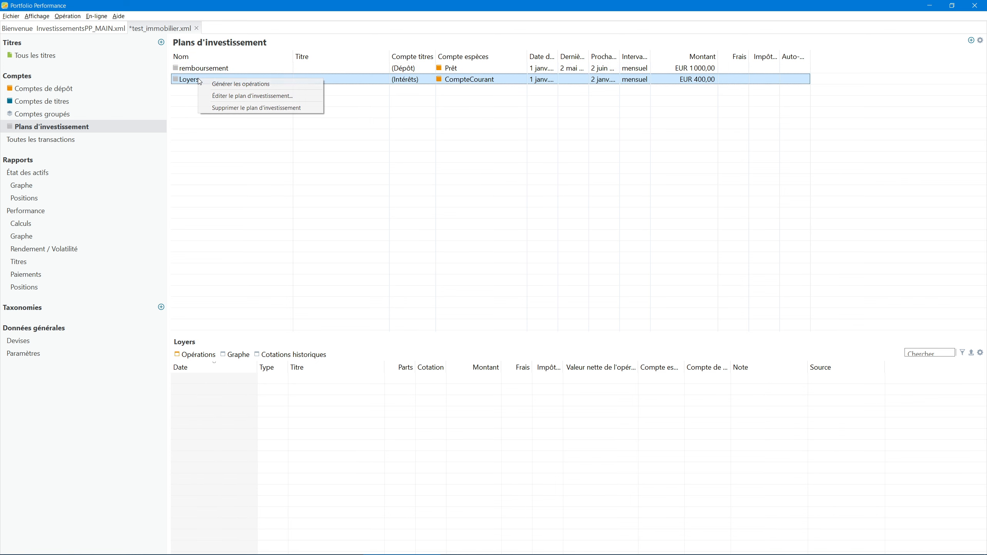
{"action": "left_click", "coordinate": [216, 157]}
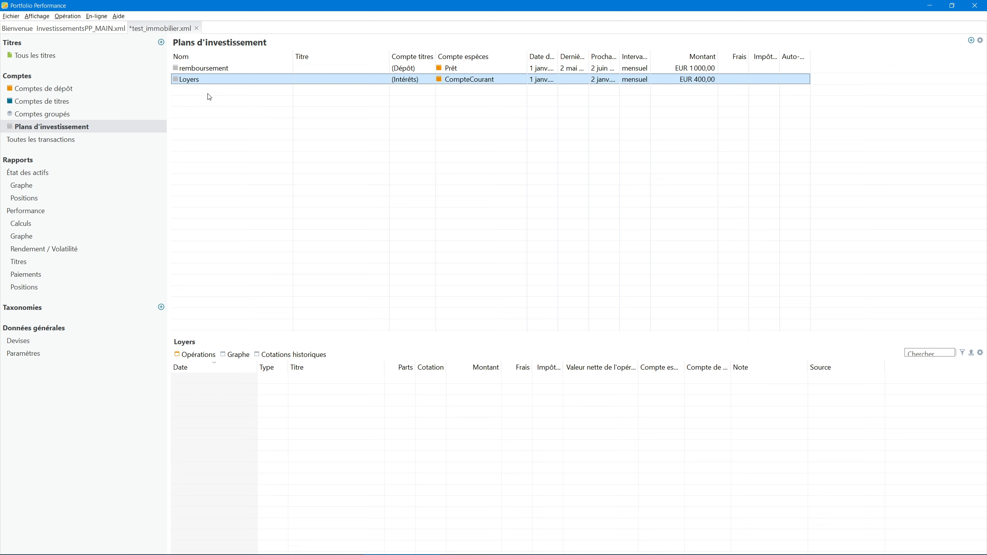
{"action": "right_click", "coordinate": [198, 83]}
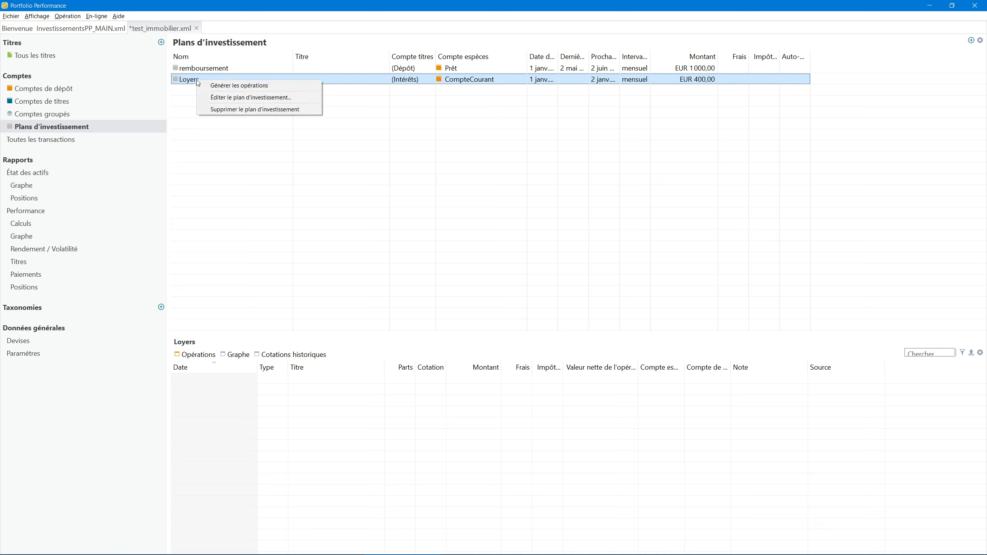
{"action": "left_click", "coordinate": [219, 109]}
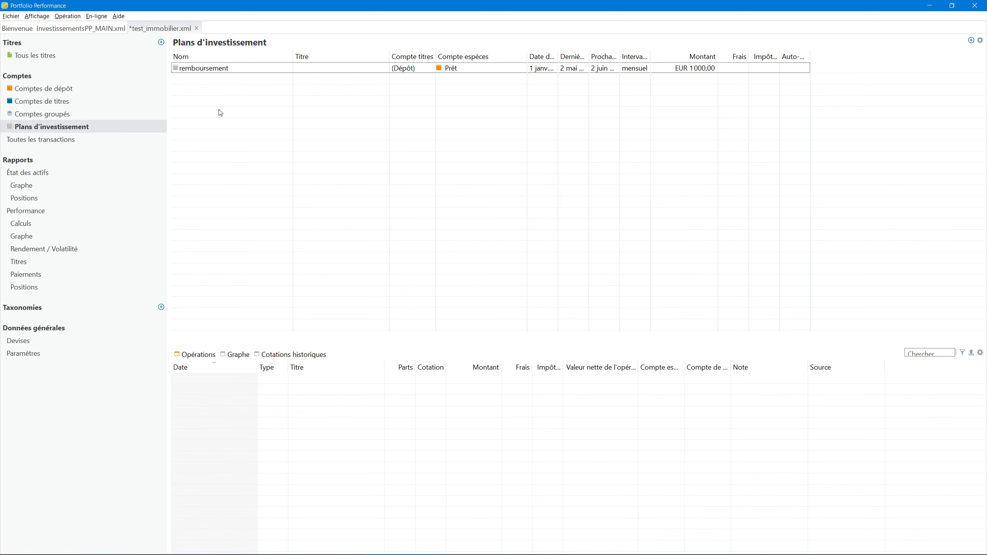
Compare the CompteCourant deposit account's transactions with the holdings of the Immobilier securities account.
{"action": "left_click", "coordinate": [53, 91]}
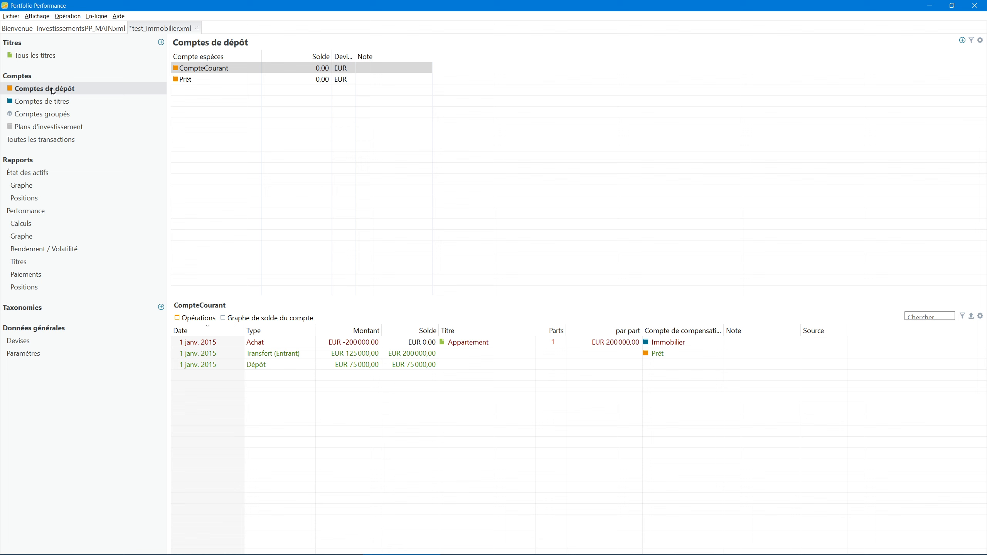
{"action": "left_click", "coordinate": [49, 102]}
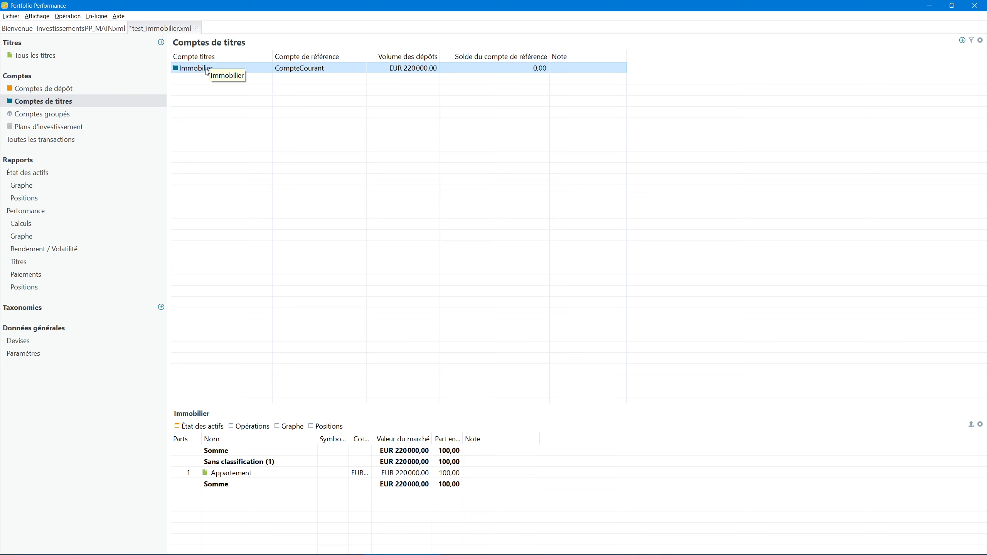
{"action": "left_click", "coordinate": [45, 89]}
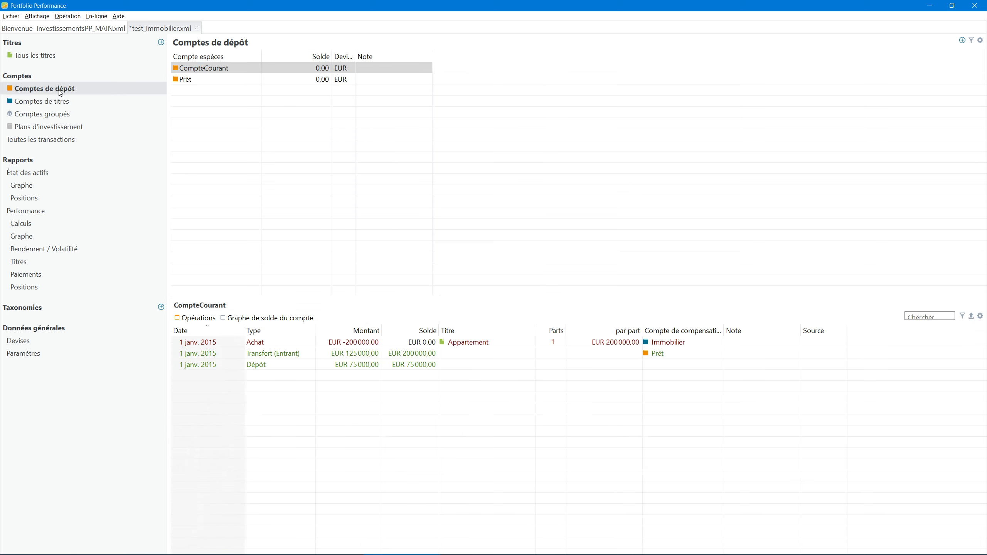
{"action": "left_click", "coordinate": [36, 103]}
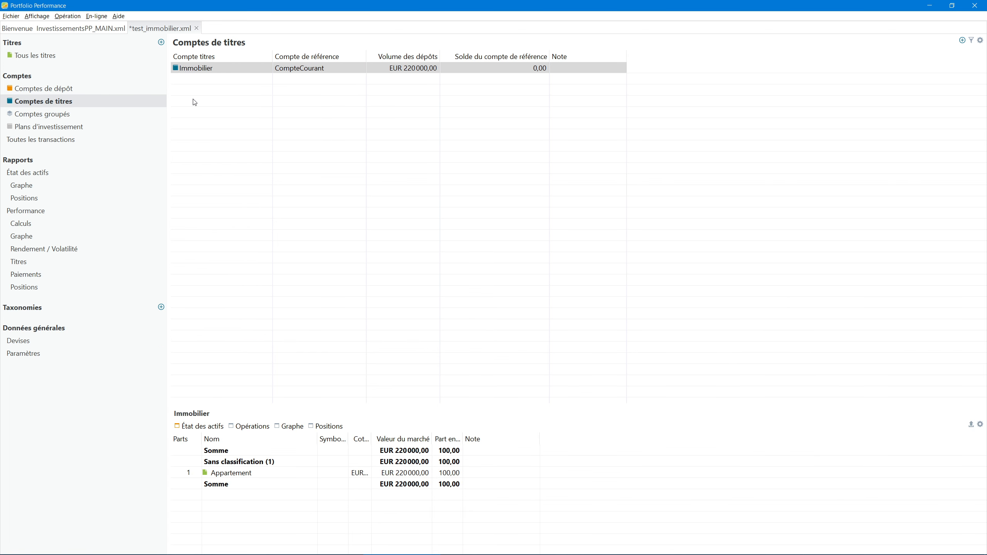
Start a dividend transaction on the Immobilier securities account for the Appartement security.
{"action": "left_click", "coordinate": [196, 69]}
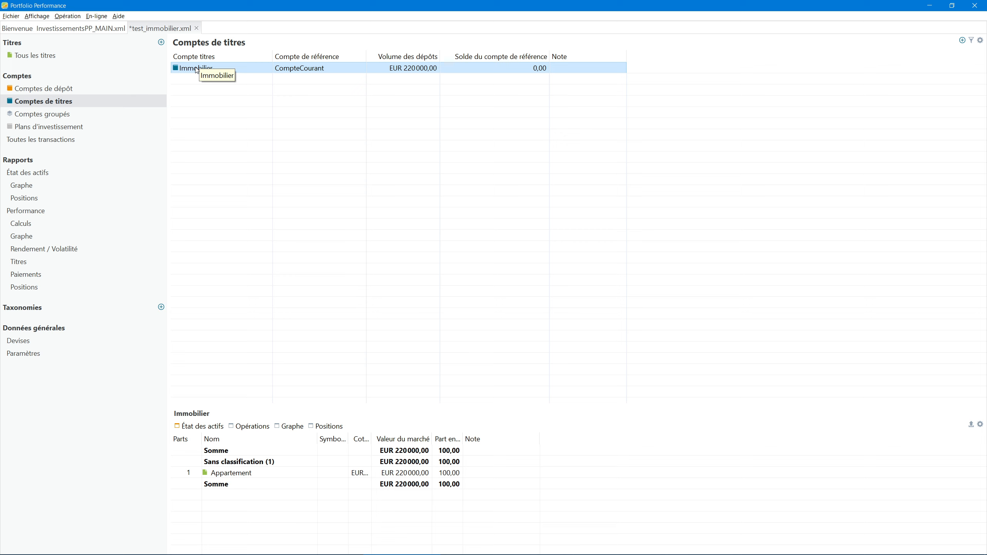
{"action": "right_click", "coordinate": [196, 69]}
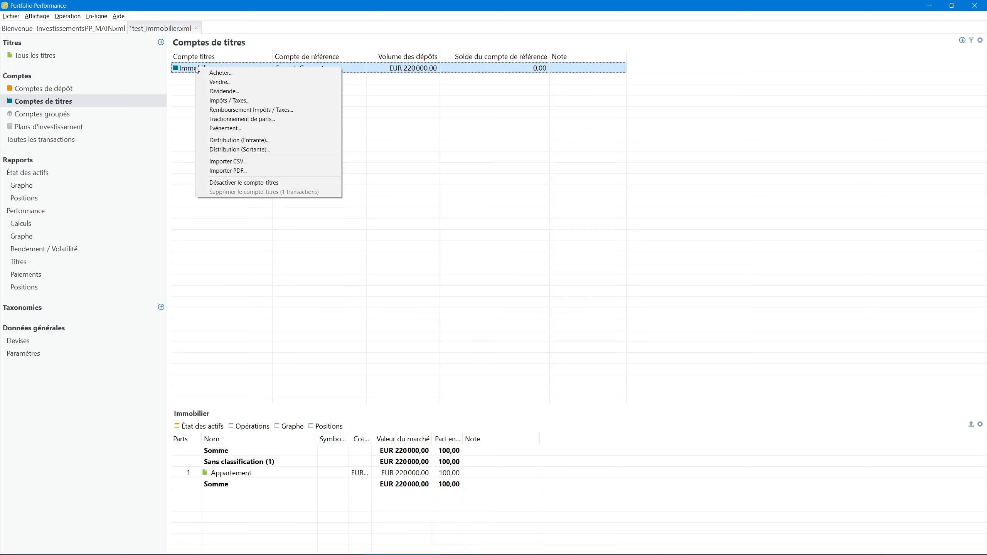
{"action": "left_click", "coordinate": [224, 91]}
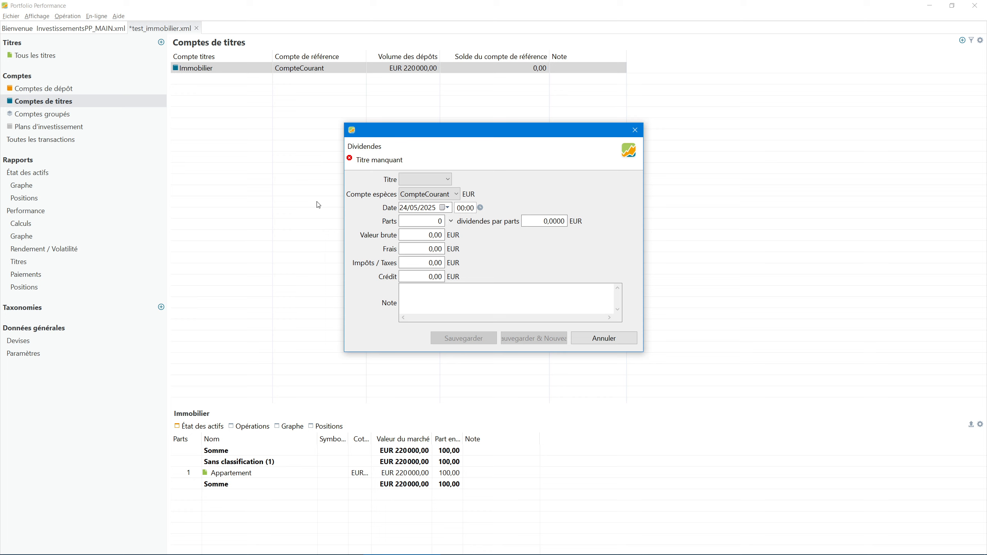
{"action": "left_click", "coordinate": [436, 182]}
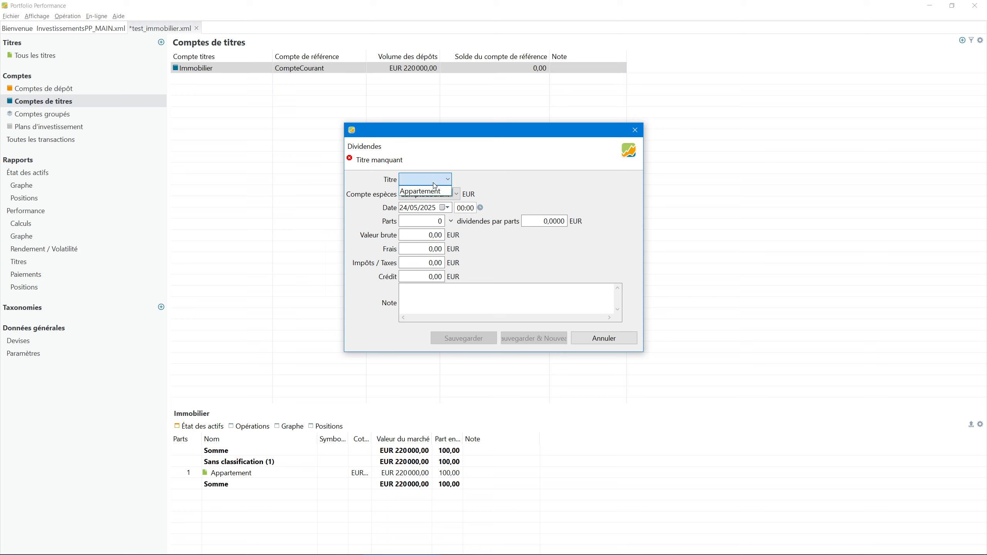
{"action": "left_click", "coordinate": [432, 191]}
Date the Appartement dividend 01/01/2020, set its gross value to 4800 EUR and save it.
{"action": "left_click", "coordinate": [405, 209]}
{"action": "type", "text": "01"}
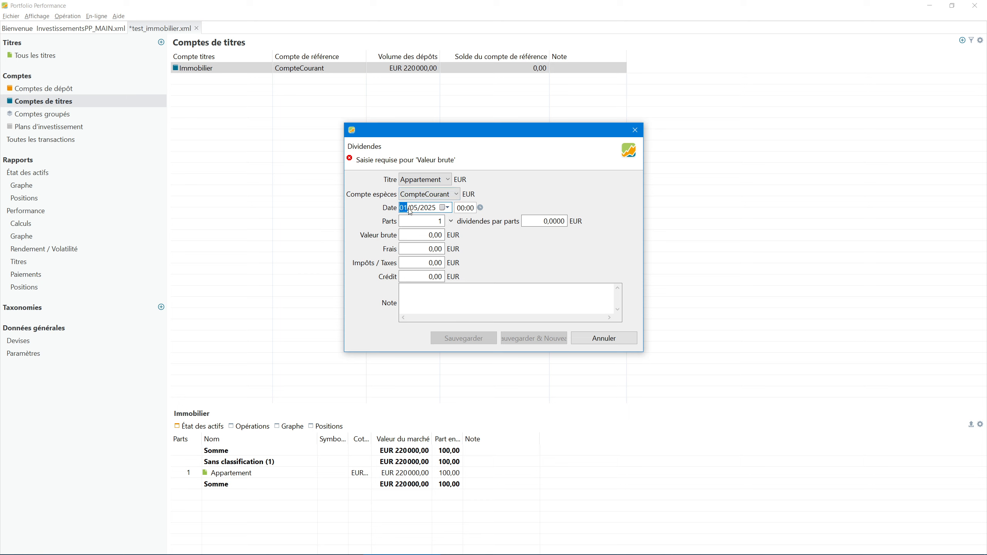
{"action": "left_click", "coordinate": [414, 209]}
{"action": "type", "text": "01"}
{"action": "left_click", "coordinate": [425, 209]}
{"action": "type", "text": "2020"}
{"action": "left_click", "coordinate": [431, 235]}
{"action": "type", "text": "4800"}
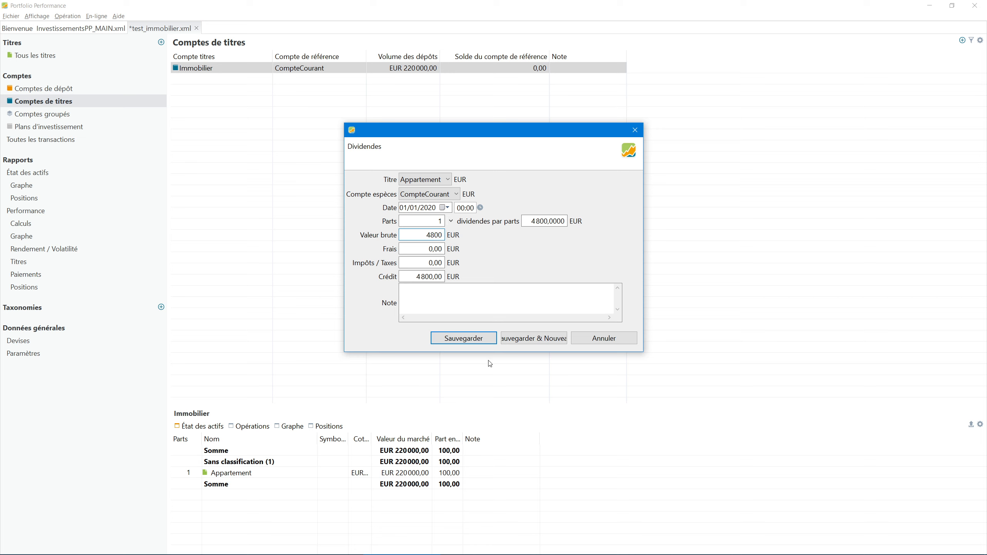
{"action": "left_click", "coordinate": [464, 338]}
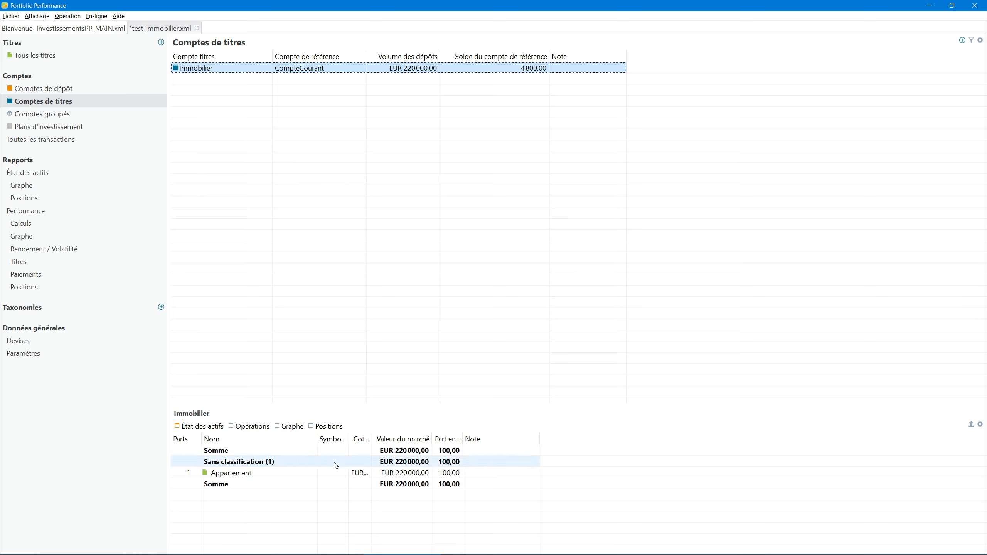
Widen the Immobilier holdings' quote column and review the transactions of the CompteCourant deposit account.
{"action": "left_click_drag", "start_coordinate": [372, 439], "coordinate": [401, 438]}
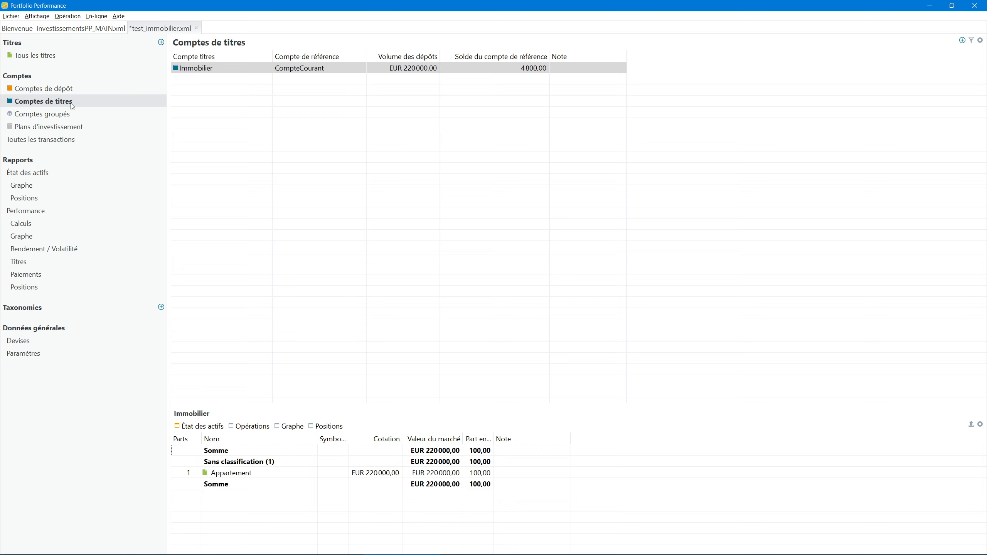
{"action": "left_click", "coordinate": [50, 89]}
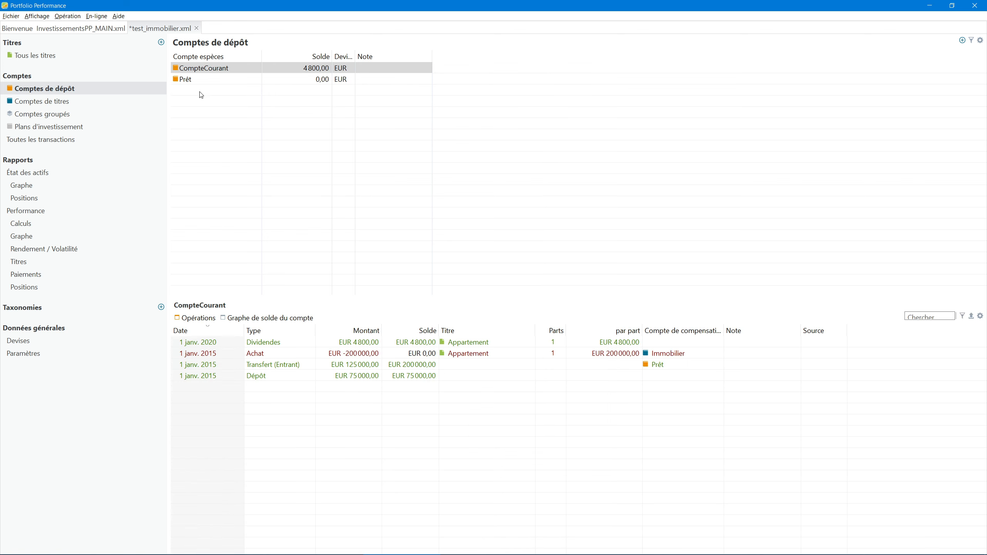
{"action": "left_click", "coordinate": [203, 68]}
Walk through the CSV export of CompteCourant's transactions as far as choosing the file, and cancel without saving.
{"action": "left_click", "coordinate": [18, 17]}
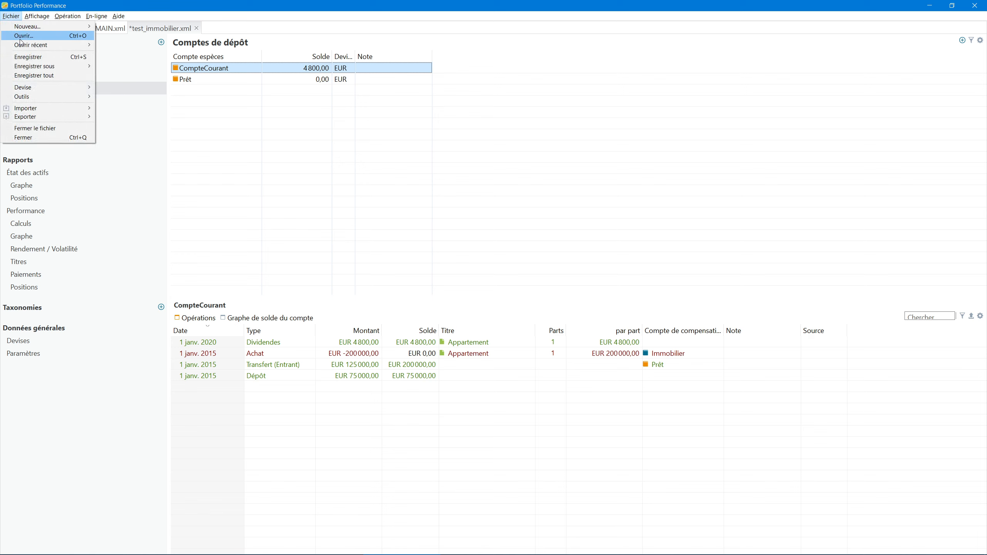
{"action": "mouse_move", "coordinate": [49, 118]}
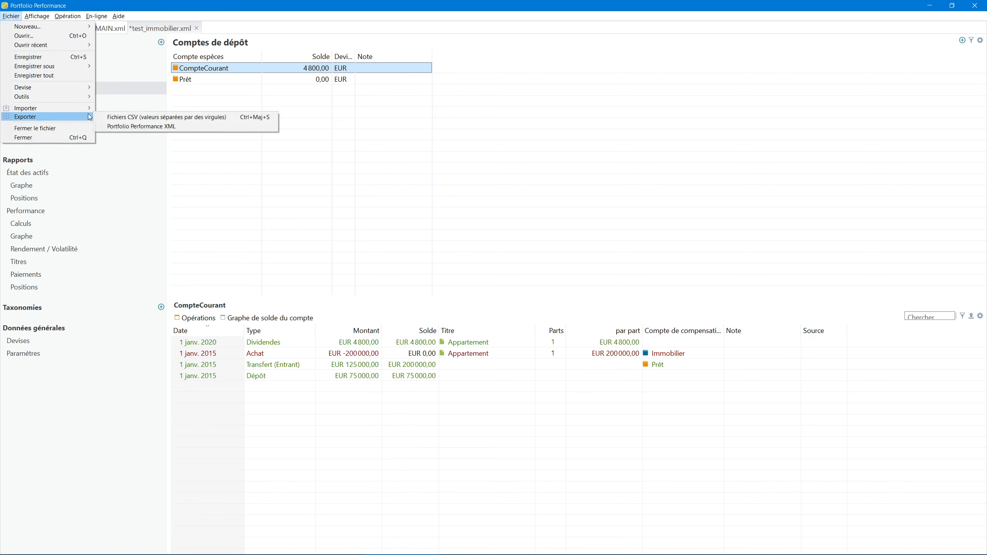
{"action": "left_click", "coordinate": [121, 118]}
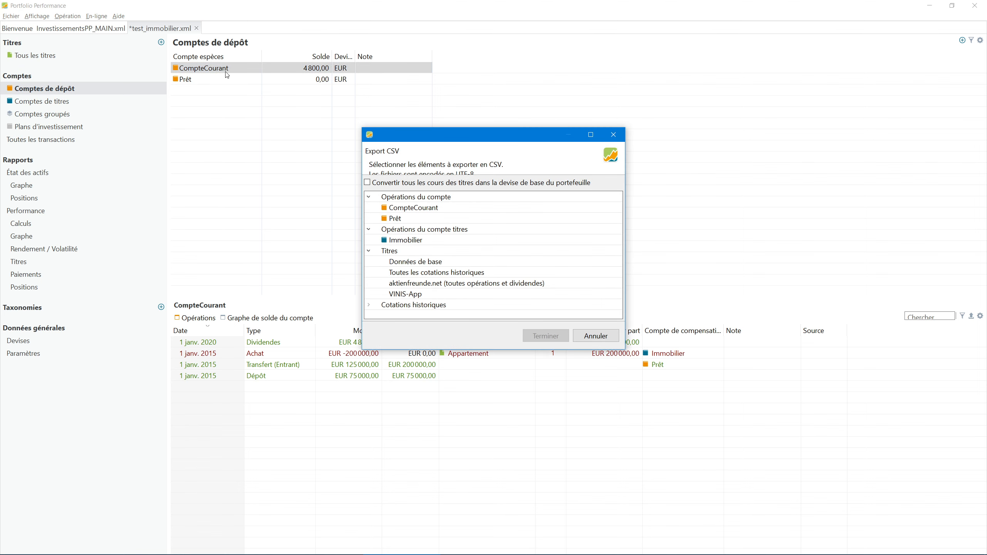
{"action": "left_click", "coordinate": [422, 212]}
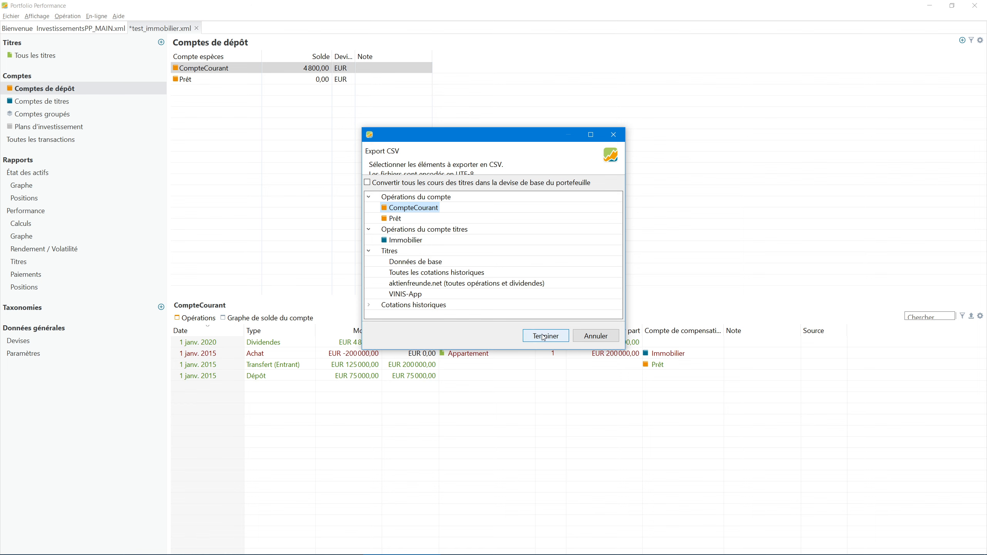
{"action": "left_click", "coordinate": [544, 336]}
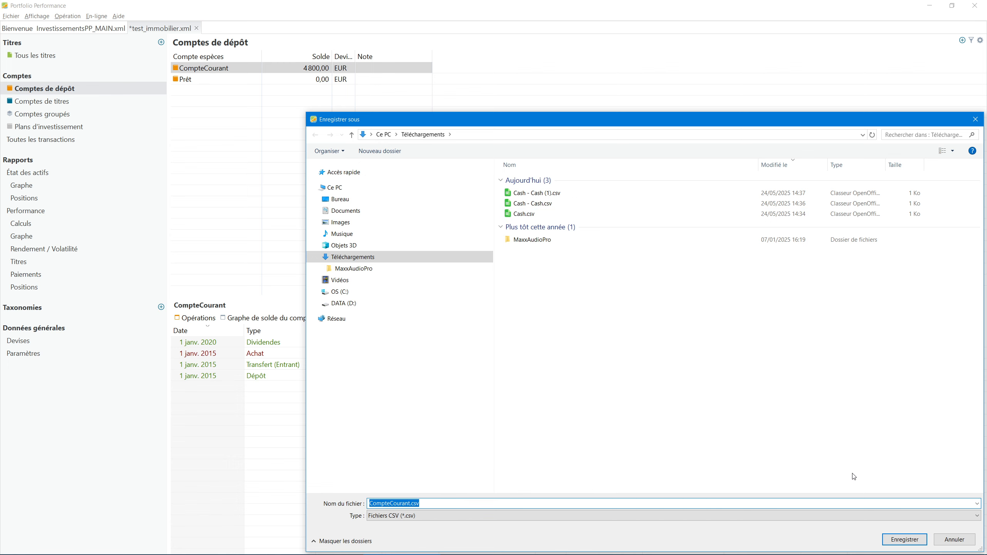
{"action": "left_click", "coordinate": [950, 542]}
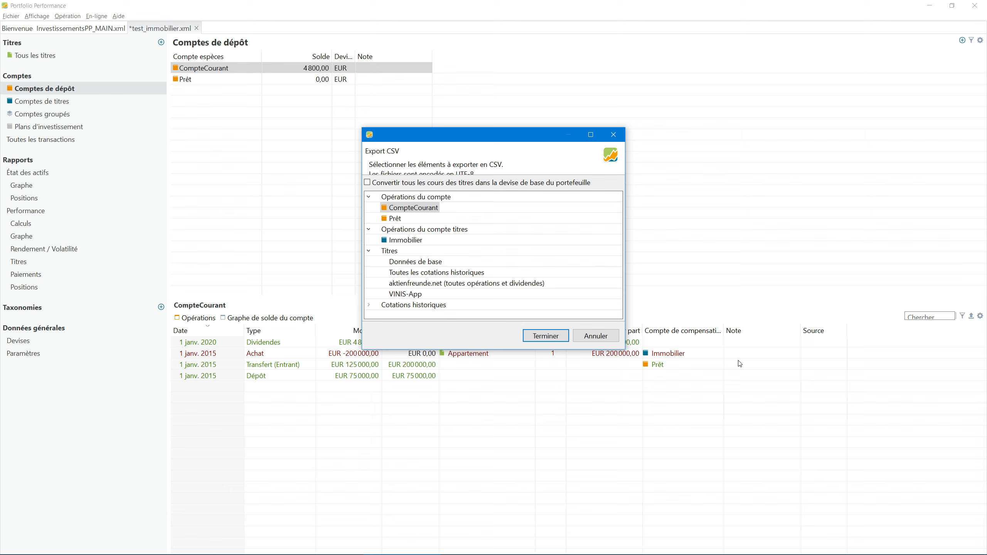
{"action": "left_click", "coordinate": [597, 335]}
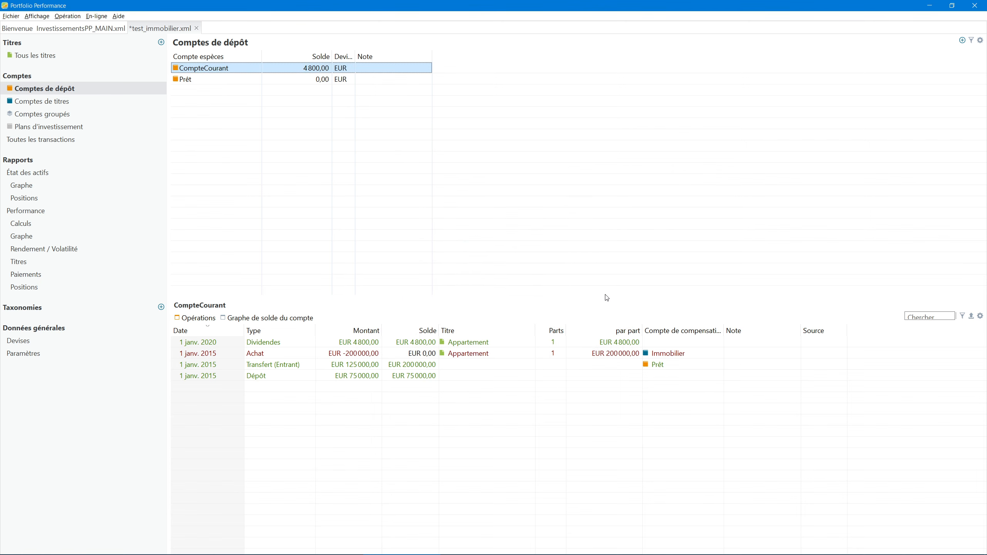
Switch to the Cash spreadsheet in Google Sheets and examine the date, type, value and currency of its dividend row.
{"action": "key", "text": "alt+Tab"}
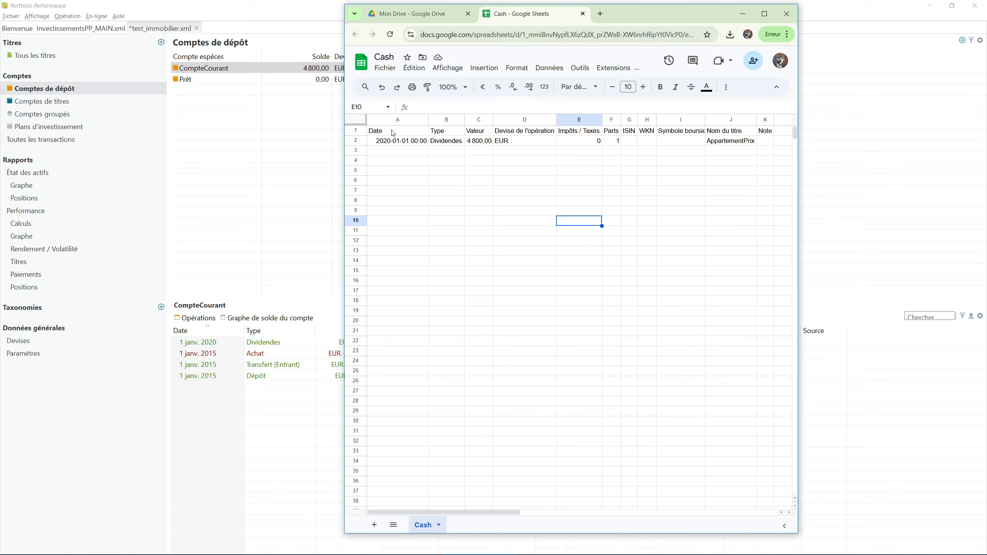
{"action": "left_click", "coordinate": [394, 142]}
{"action": "left_click", "coordinate": [443, 144]}
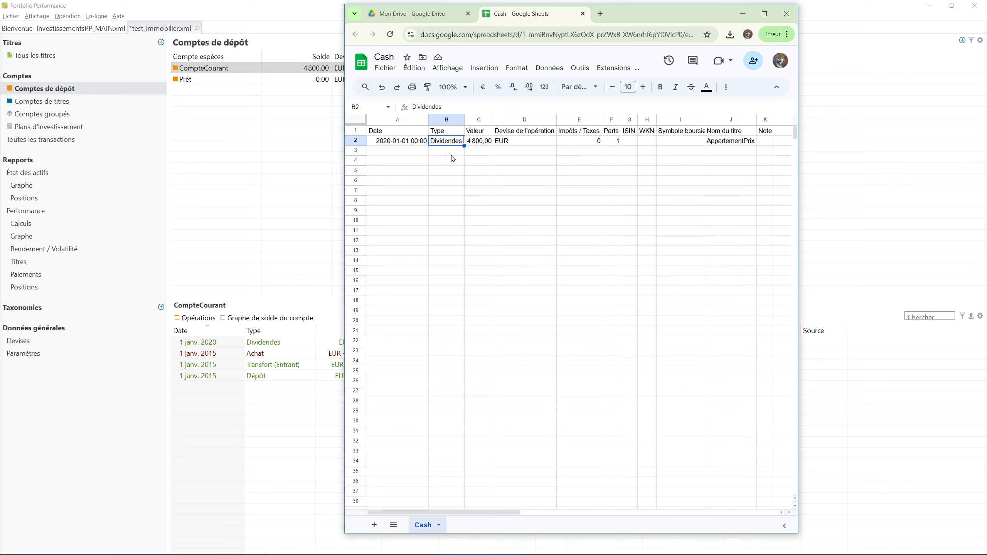
{"action": "left_click", "coordinate": [477, 144]}
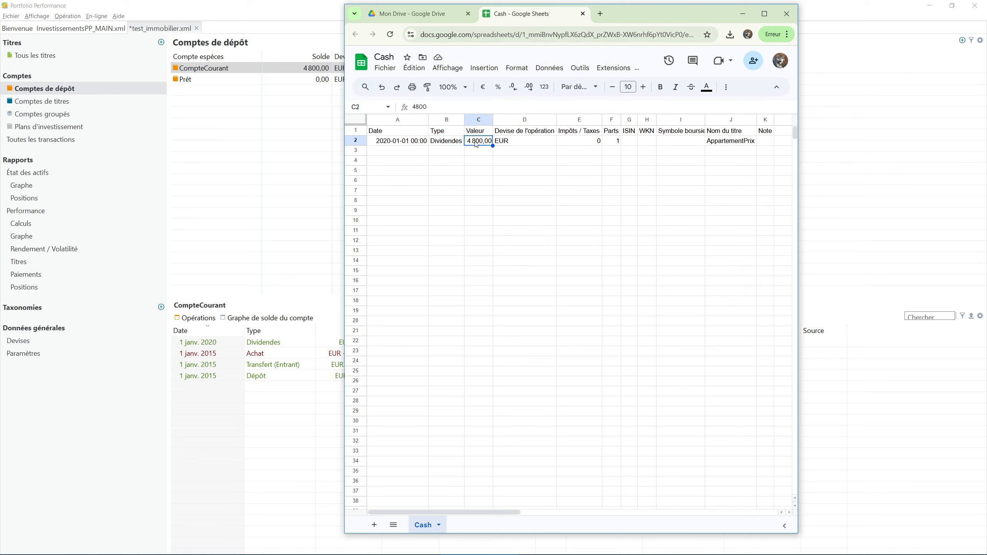
{"action": "left_click", "coordinate": [525, 145]}
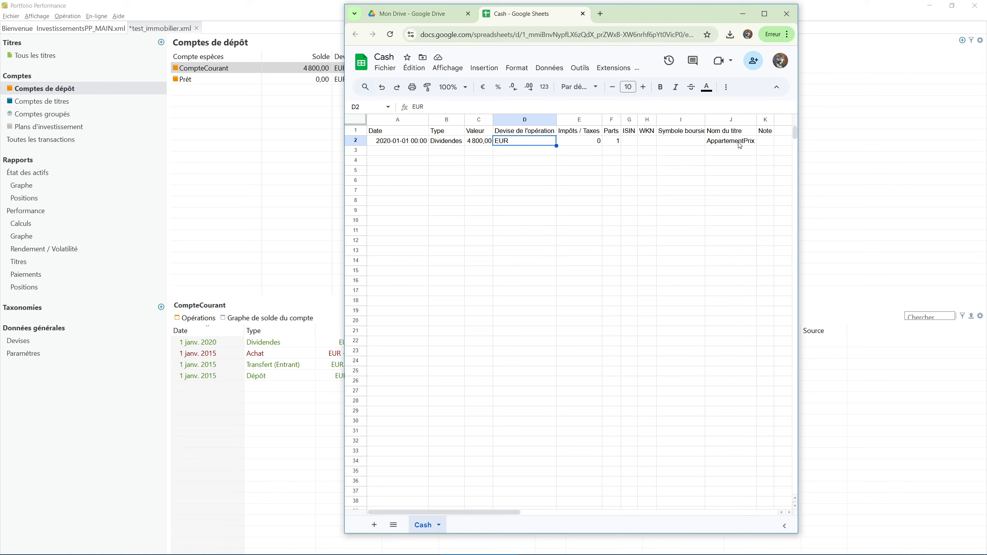
{"action": "left_click_drag", "start_coordinate": [739, 146], "coordinate": [407, 147]}
{"action": "left_click", "coordinate": [402, 154]}
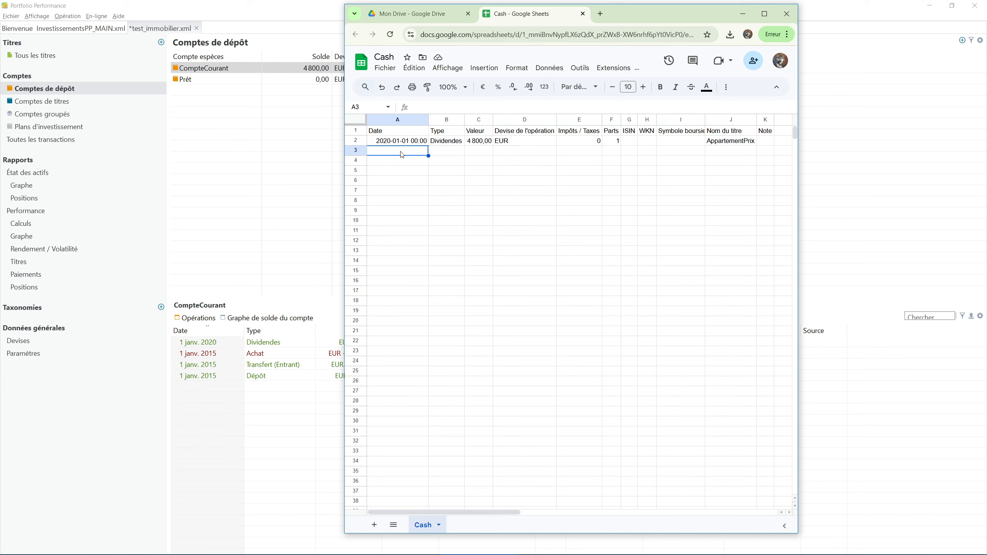
Copy the dividend date from A2 into A3 and change its year to 2021.
{"action": "left_click", "coordinate": [403, 147]}
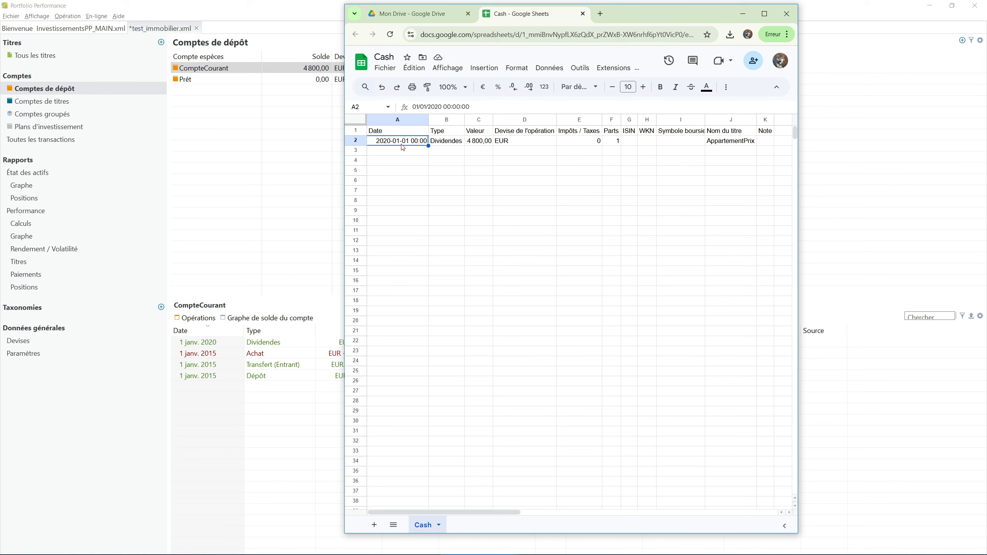
{"action": "key", "text": "ctrl+c"}
{"action": "left_click", "coordinate": [402, 155]}
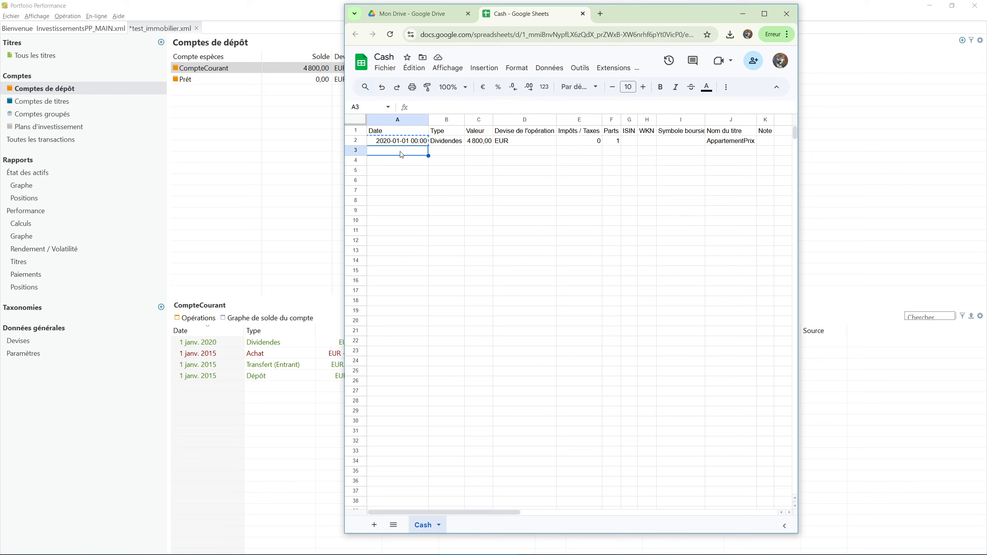
{"action": "key", "text": "ctrl+v"}
{"action": "double_click", "coordinate": [391, 150]}
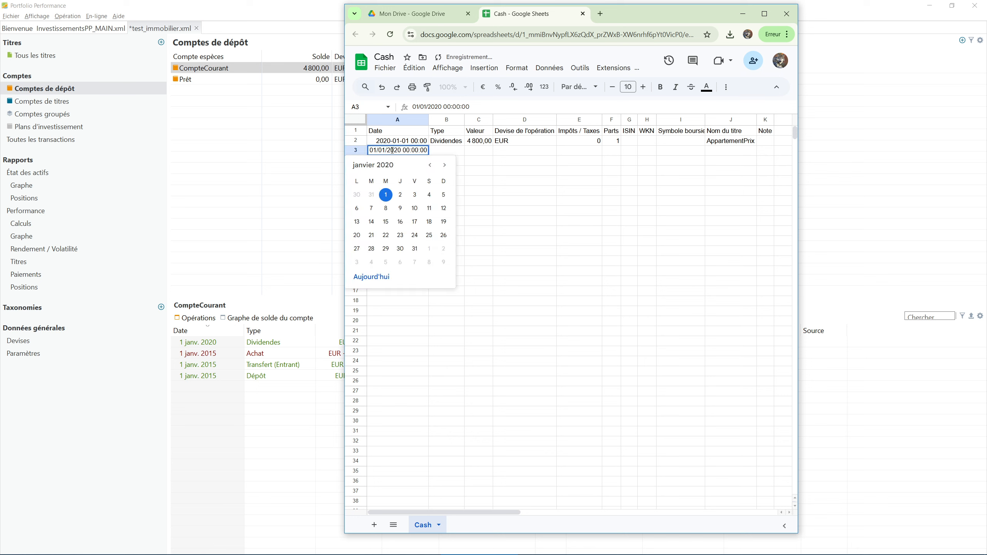
{"action": "left_click", "coordinate": [401, 150]}
{"action": "key", "text": "BackSpace"}
{"action": "type", "text": "1"}
{"action": "key", "text": "Return"}
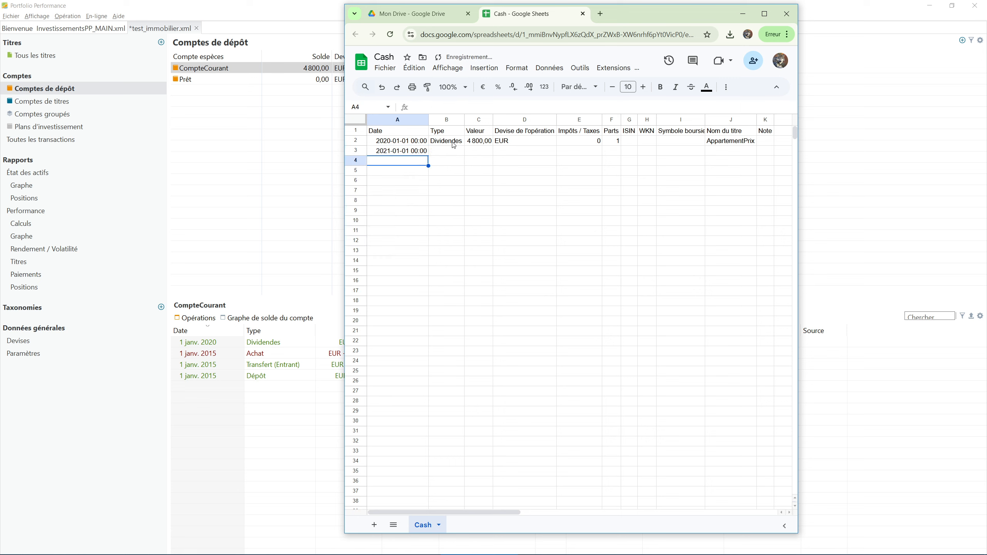
Copy the remaining dividend fields from B2:J2 into row 3, starting at B3.
{"action": "left_click_drag", "start_coordinate": [446, 140], "coordinate": [731, 142]}
{"action": "key", "text": "ctrl+c"}
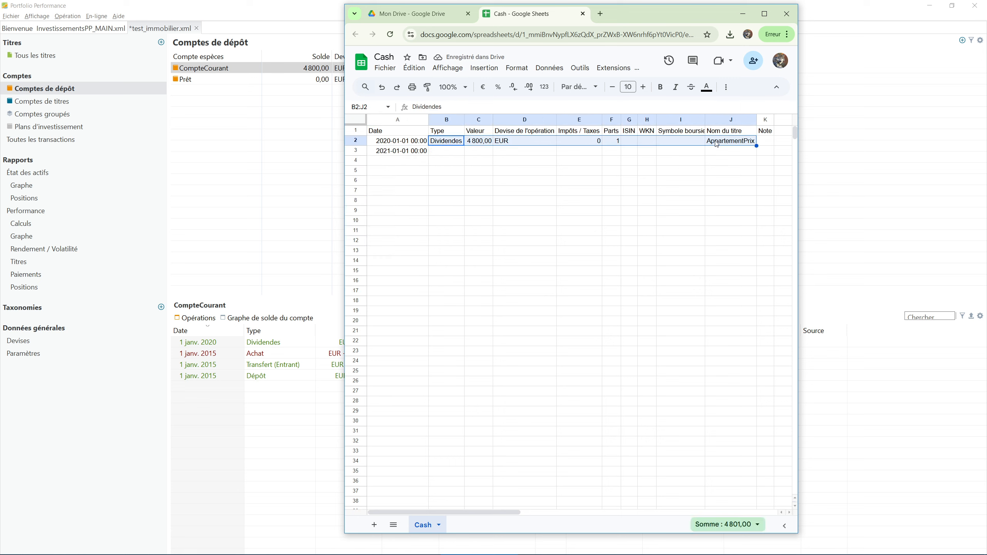
{"action": "left_click", "coordinate": [448, 151]}
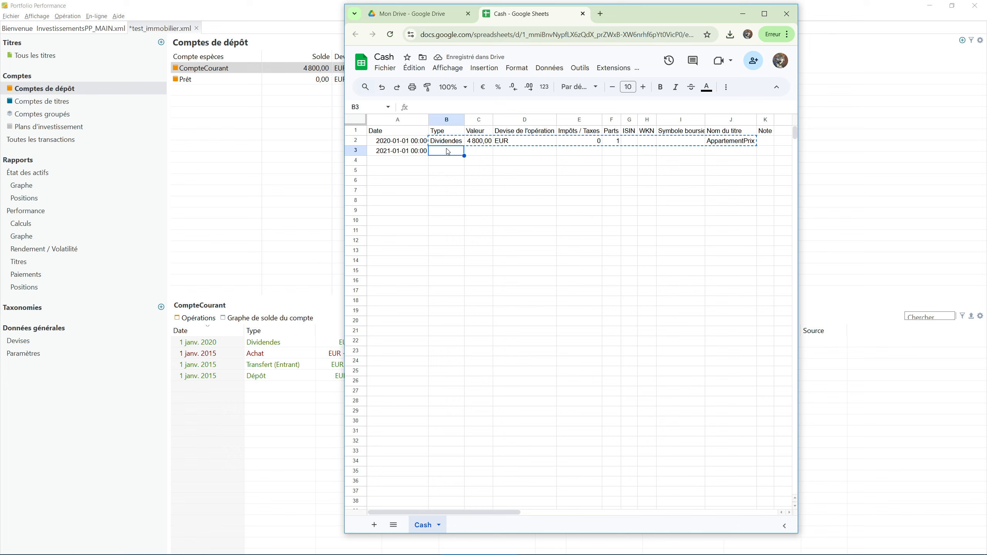
{"action": "key", "text": "ctrl+v"}
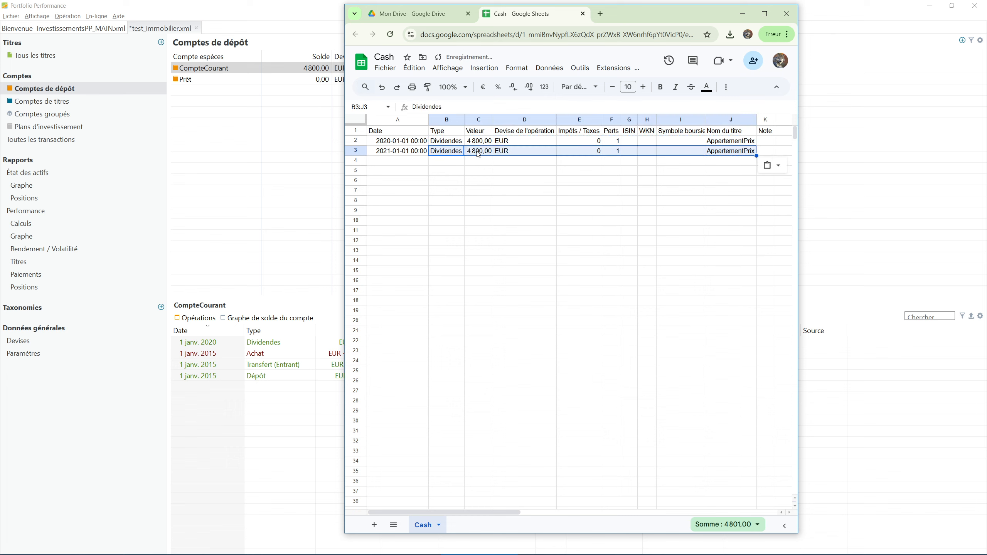
{"action": "left_click", "coordinate": [545, 195]}
Review the dividend rows in A2:J7 and the comma-separated values (.csv) download option, without downloading the sheet.
{"action": "left_click_drag", "start_coordinate": [423, 142], "coordinate": [756, 195]}
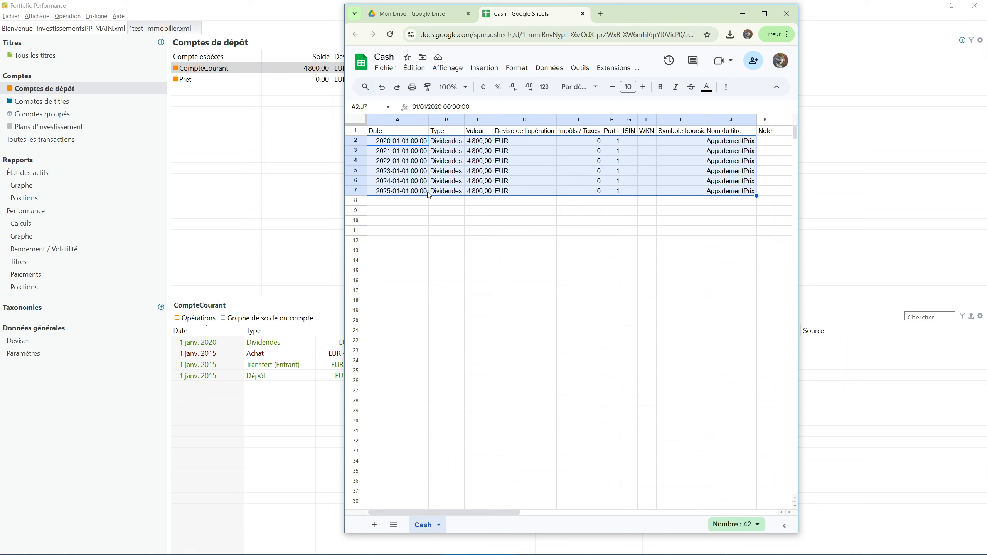
{"action": "left_click", "coordinate": [472, 235]}
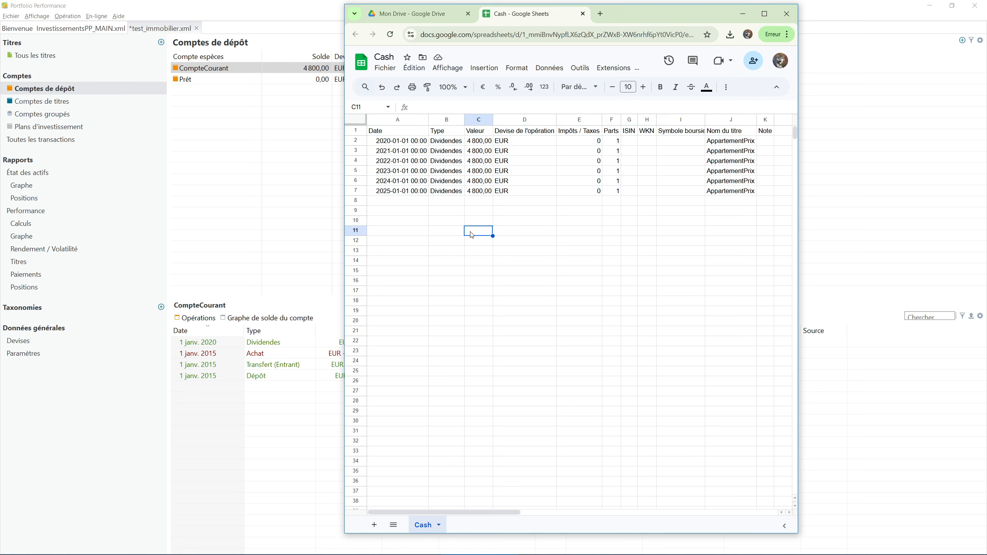
{"action": "left_click", "coordinate": [383, 70]}
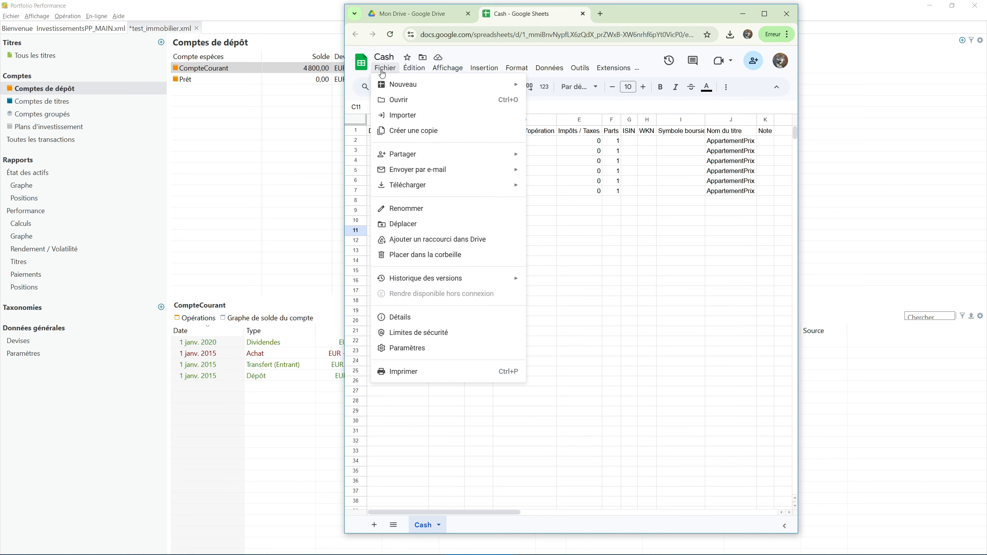
{"action": "mouse_move", "coordinate": [443, 186]}
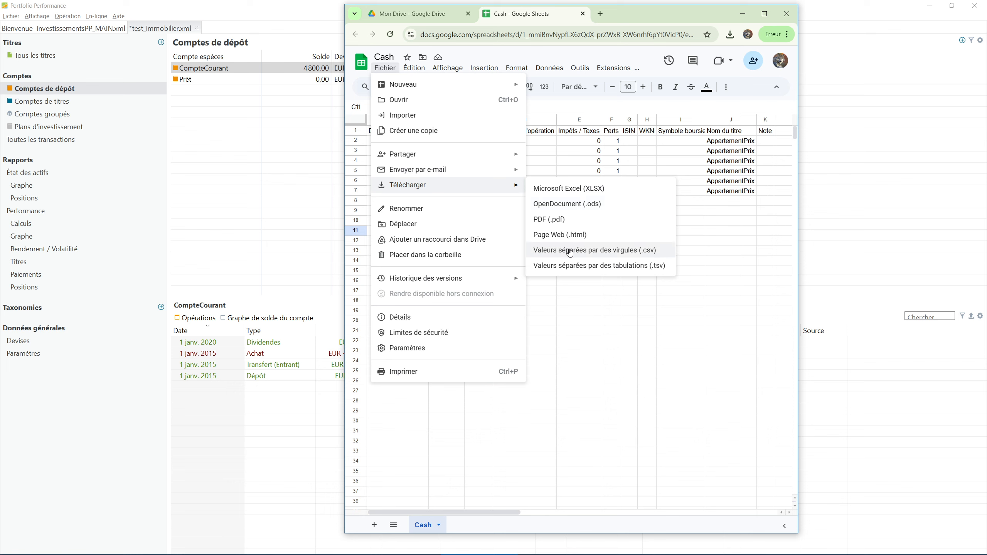
{"action": "left_click", "coordinate": [701, 222]}
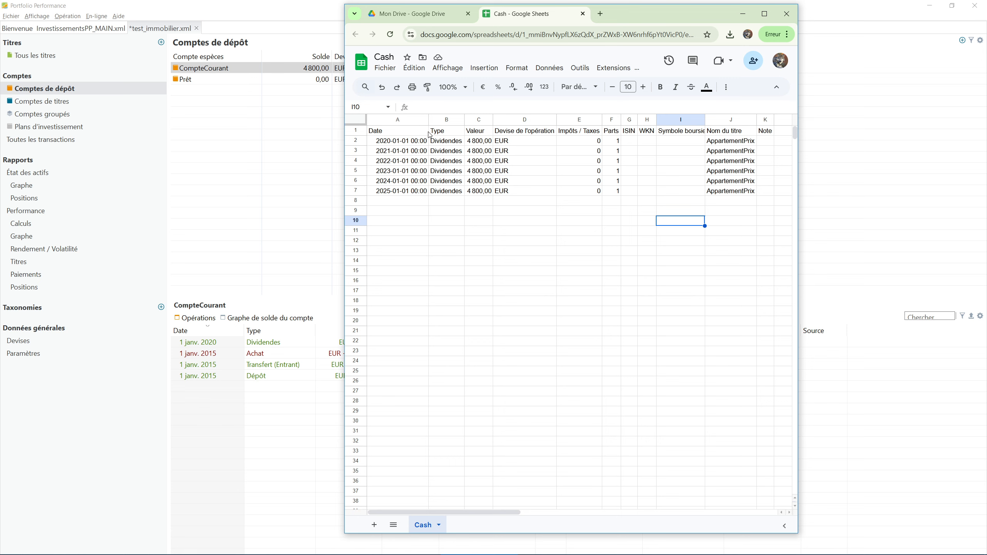
Switch to Portfolio Performance and start a CSV import of the file Cash - Cash.csv from Téléchargements.
{"action": "left_click", "coordinate": [86, 436]}
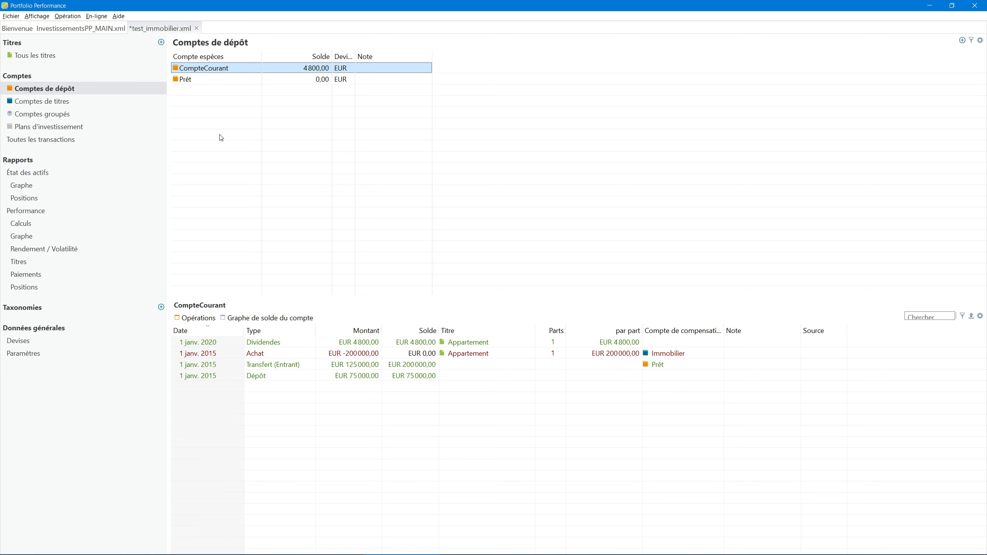
{"action": "left_click", "coordinate": [13, 18]}
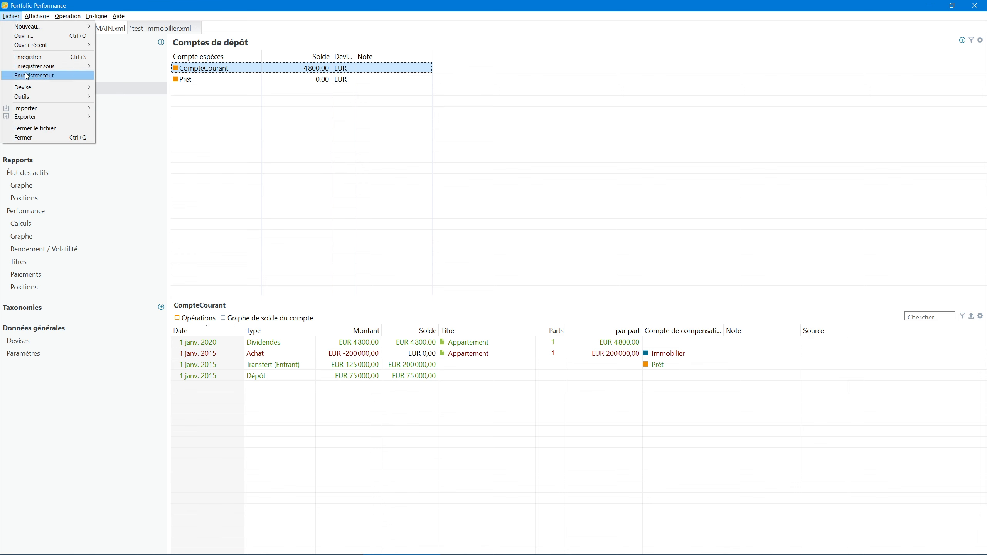
{"action": "mouse_move", "coordinate": [47, 110]}
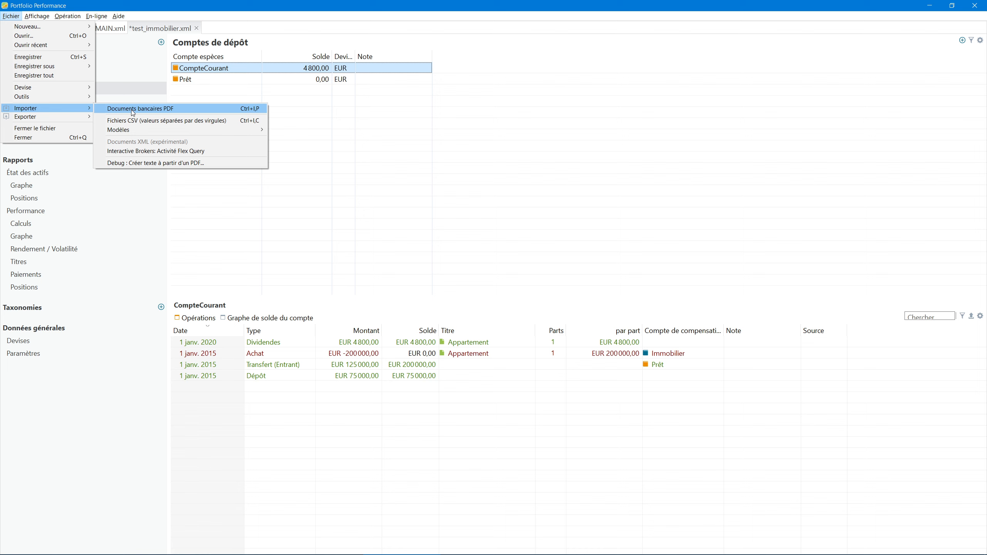
{"action": "left_click", "coordinate": [135, 122]}
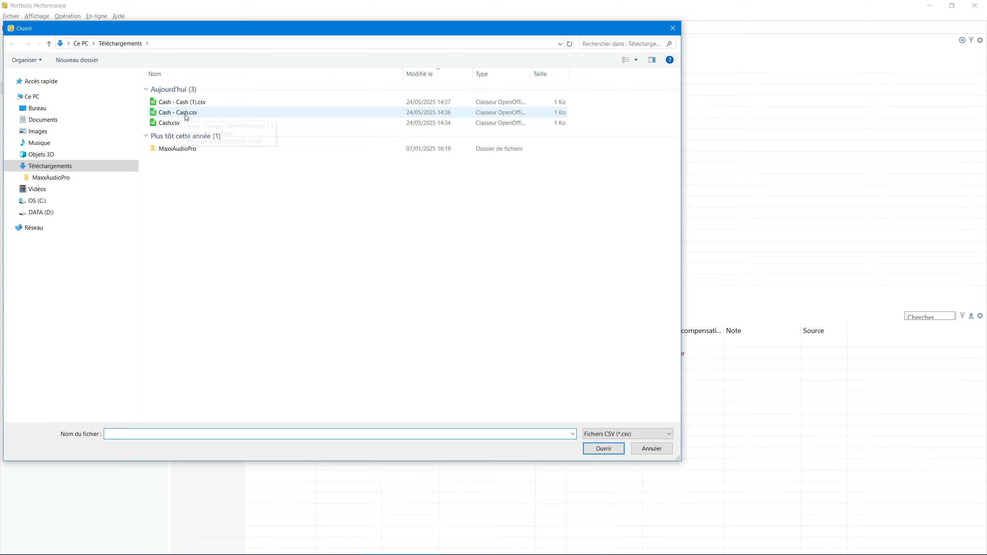
{"action": "double_click", "coordinate": [186, 115]}
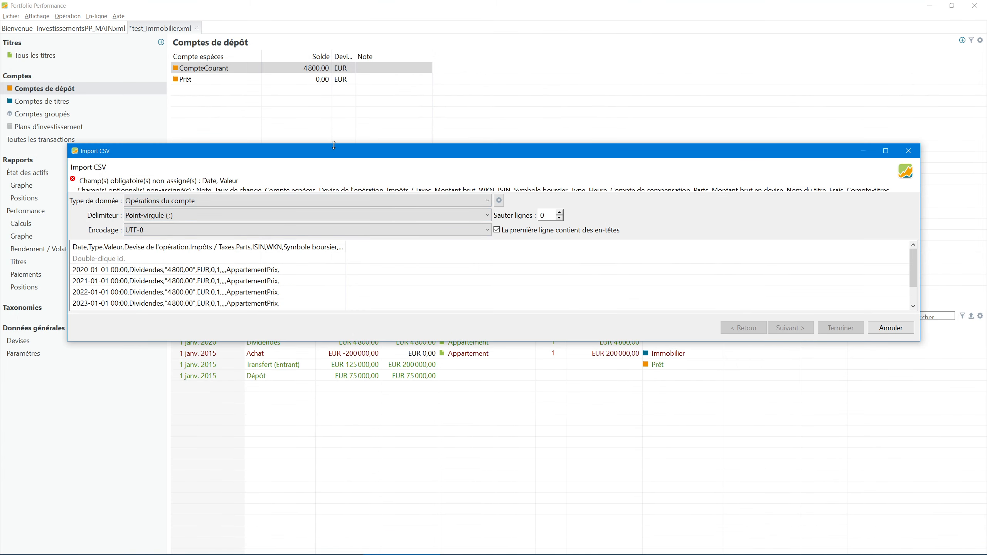
Set the import delimiter to Virgule (,), enlarging the import dialog and widening the Valeur column of the preview.
{"action": "left_click_drag", "start_coordinate": [333, 144], "coordinate": [333, 84]}
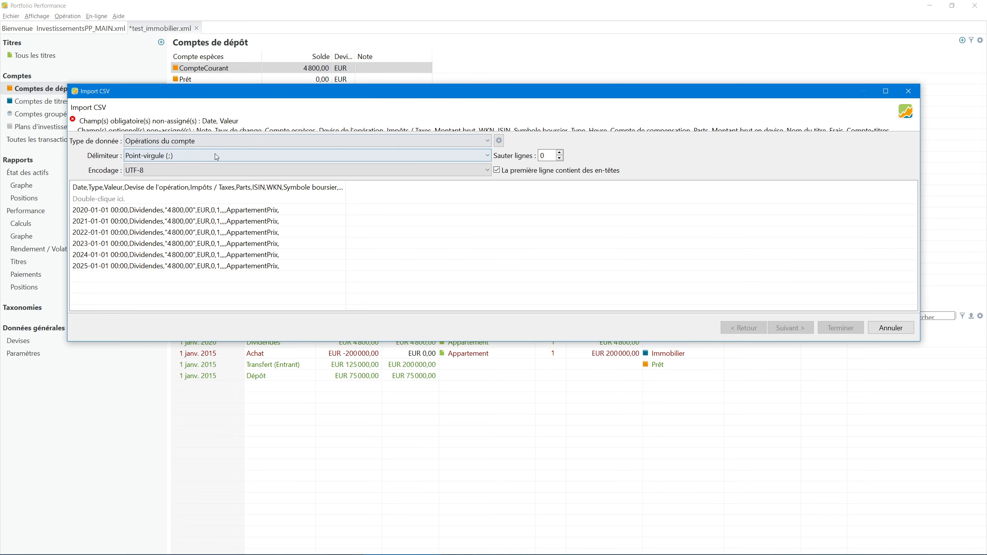
{"action": "left_click", "coordinate": [190, 157]}
{"action": "left_click", "coordinate": [183, 168]}
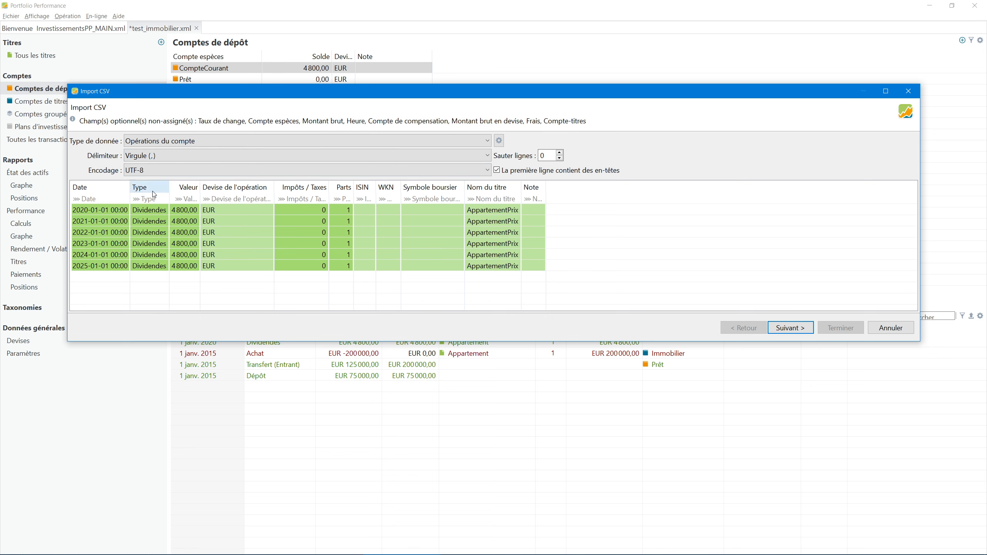
{"action": "left_click_drag", "start_coordinate": [200, 187], "coordinate": [215, 187]}
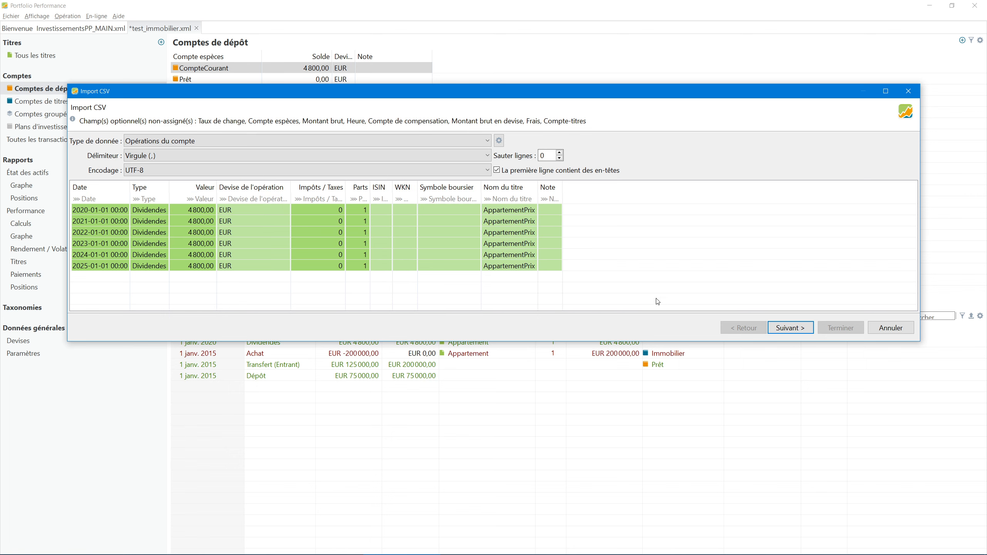
Import the listed dividends with CompteCourant and Immobilier as accounts, and cancel the search for historical price providers.
{"action": "left_click", "coordinate": [803, 327]}
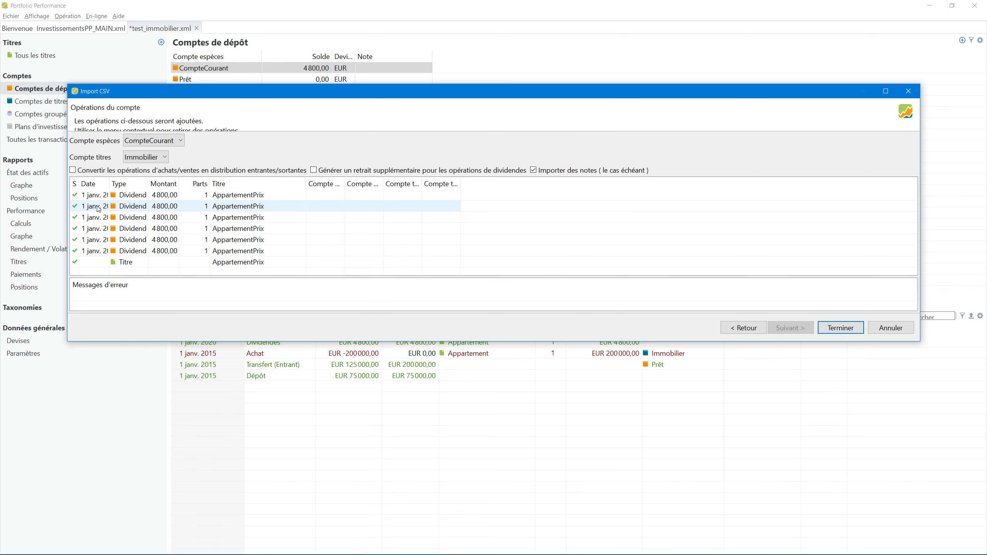
{"action": "left_click_drag", "start_coordinate": [109, 183], "coordinate": [161, 183]}
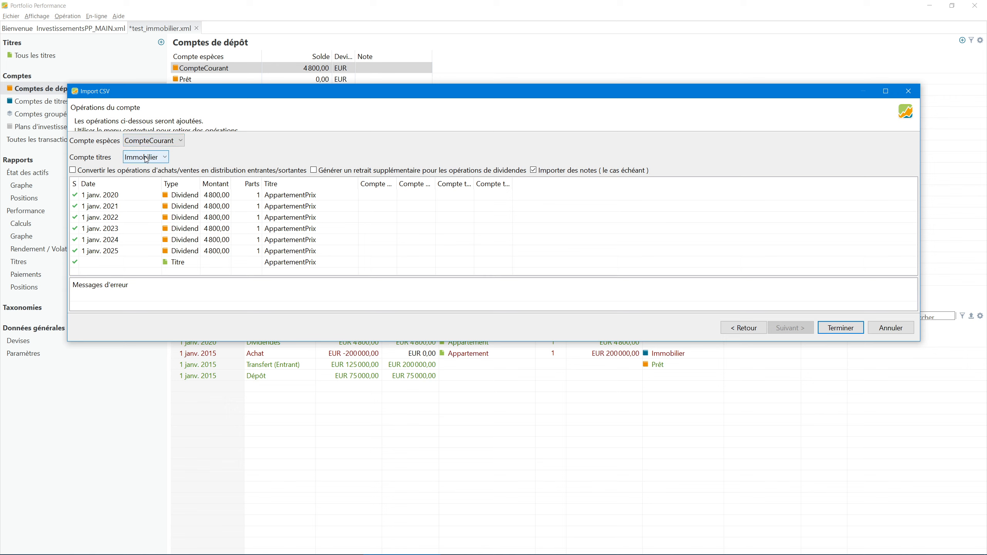
{"action": "left_click", "coordinate": [836, 328]}
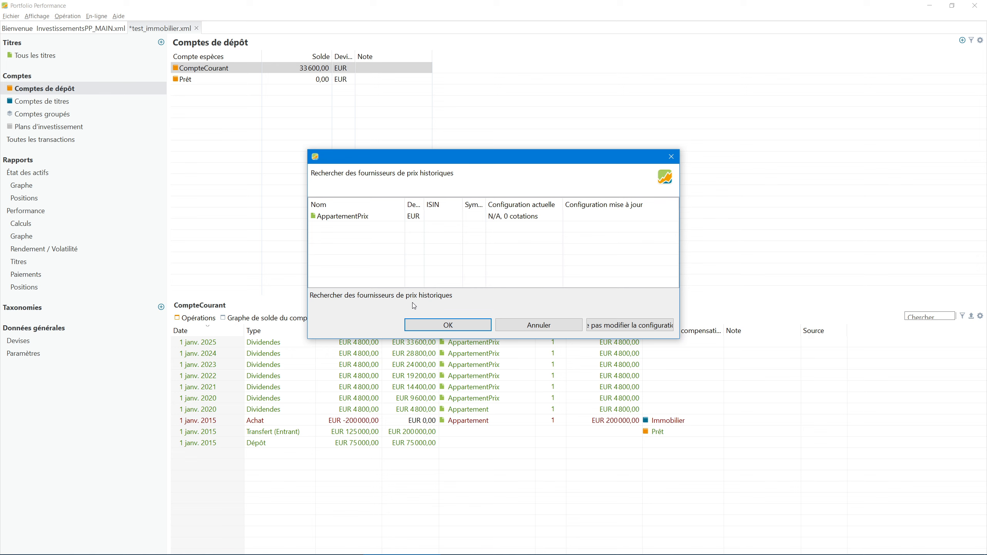
{"action": "left_click", "coordinate": [537, 327]}
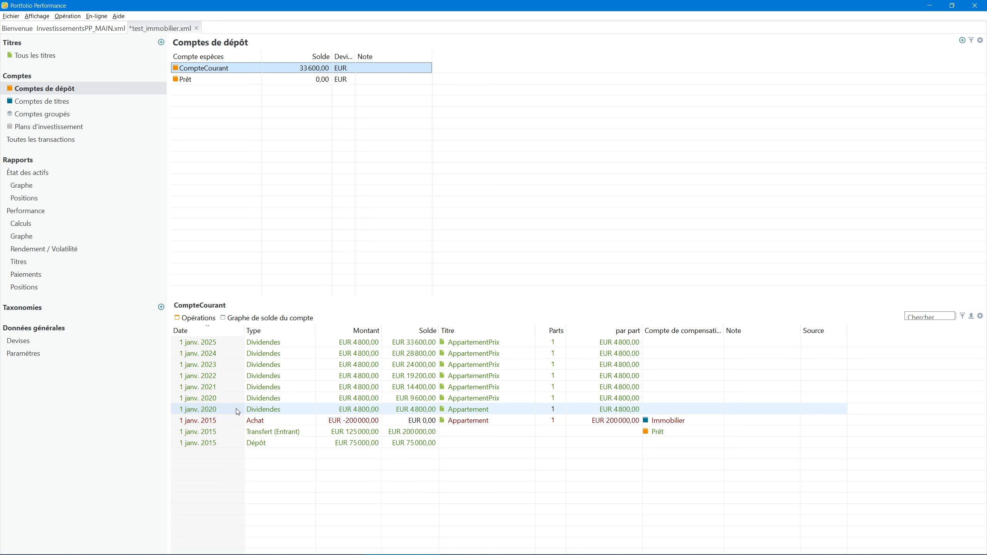
Delete the Appartement dividend of 1 janv. 2020 from CompteCourant and review the imported AppartementPrix dividends.
{"action": "right_click", "coordinate": [266, 411]}
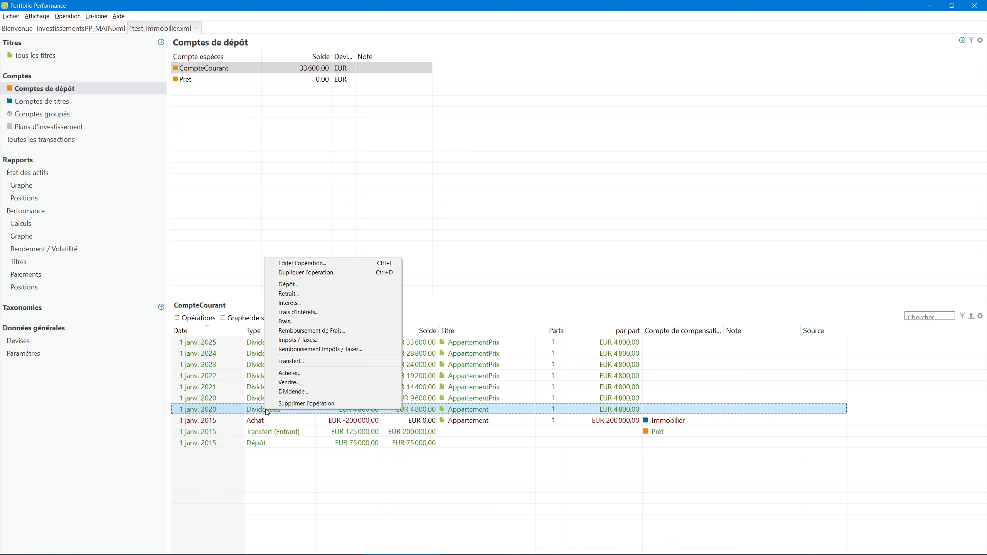
{"action": "left_click", "coordinate": [298, 405]}
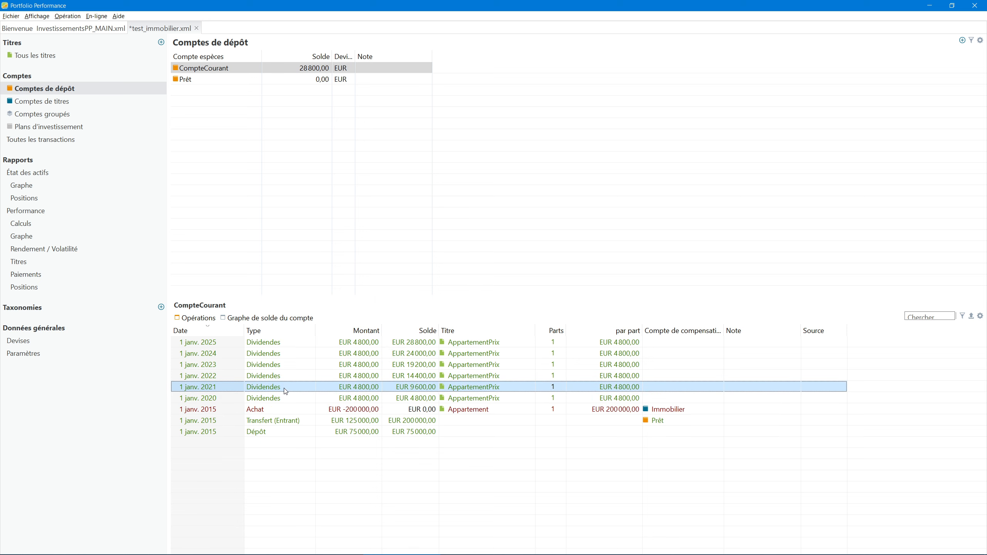
{"action": "left_click", "coordinate": [290, 375]}
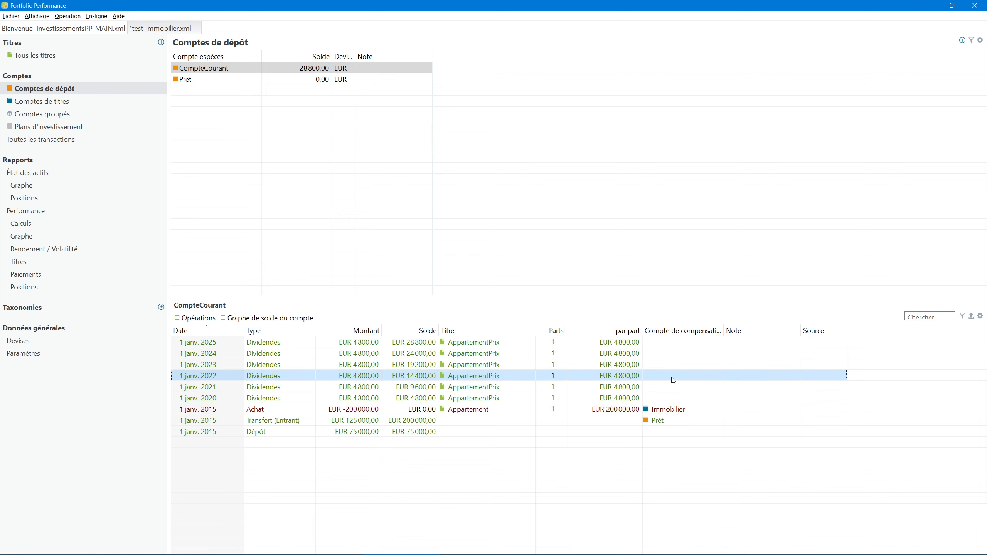
{"action": "left_click", "coordinate": [756, 401]}
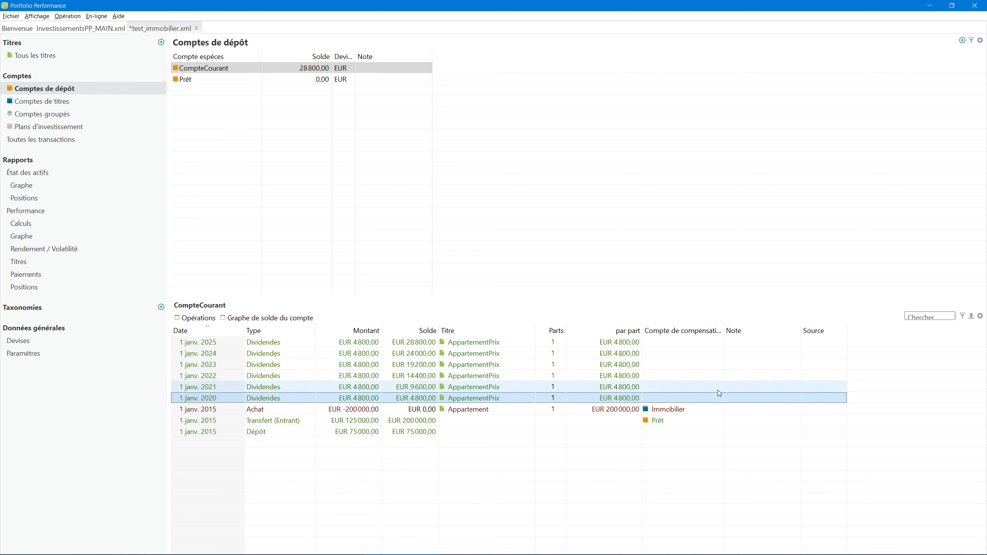
{"action": "left_click", "coordinate": [268, 388]}
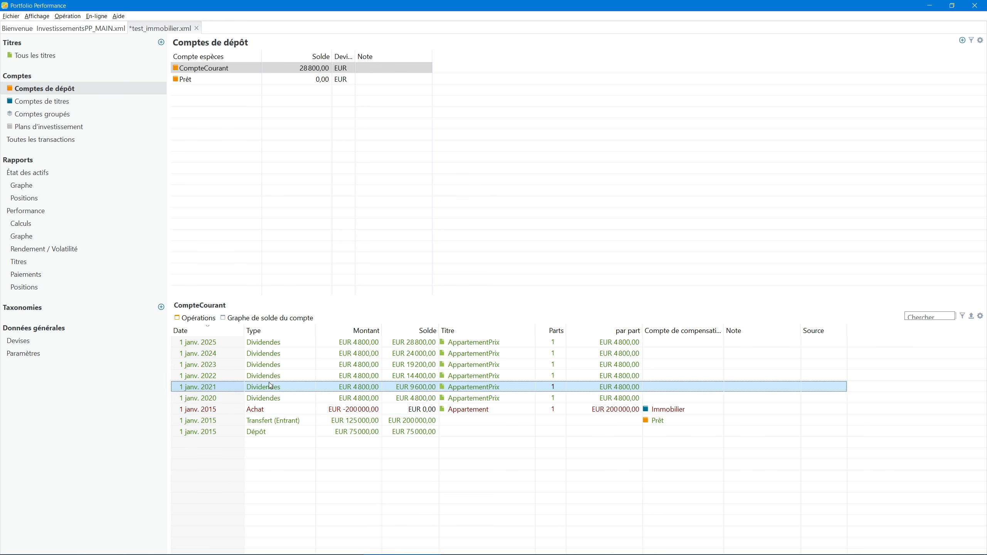
{"action": "left_click", "coordinate": [274, 376]}
{"action": "left_click", "coordinate": [281, 354]}
{"action": "left_click", "coordinate": [279, 344]}
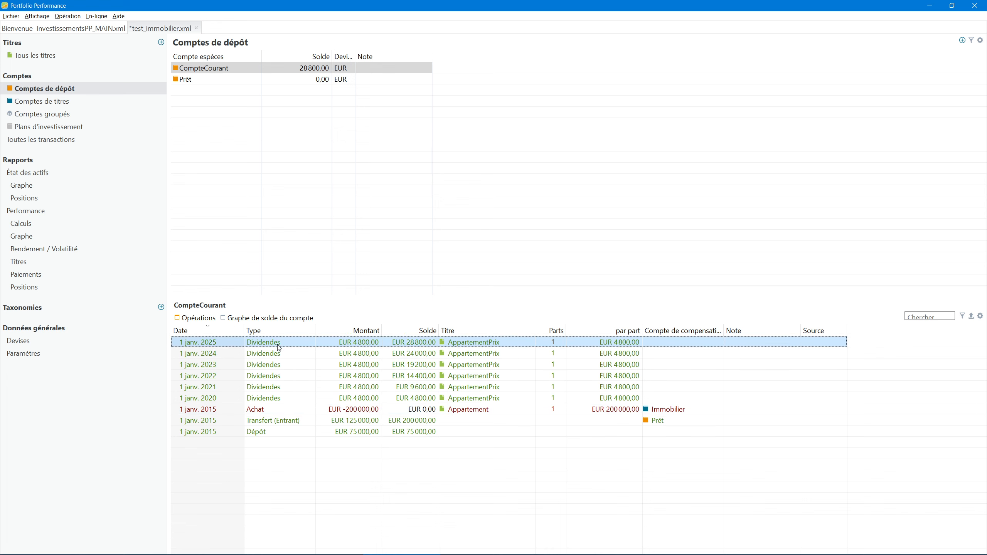
Set the data series of the Taux de rentabilité interne (TRI) indicator to Ensemble du portefeuille and review the performance calculation.
{"action": "left_click", "coordinate": [203, 68]}
{"action": "left_click", "coordinate": [31, 215]}
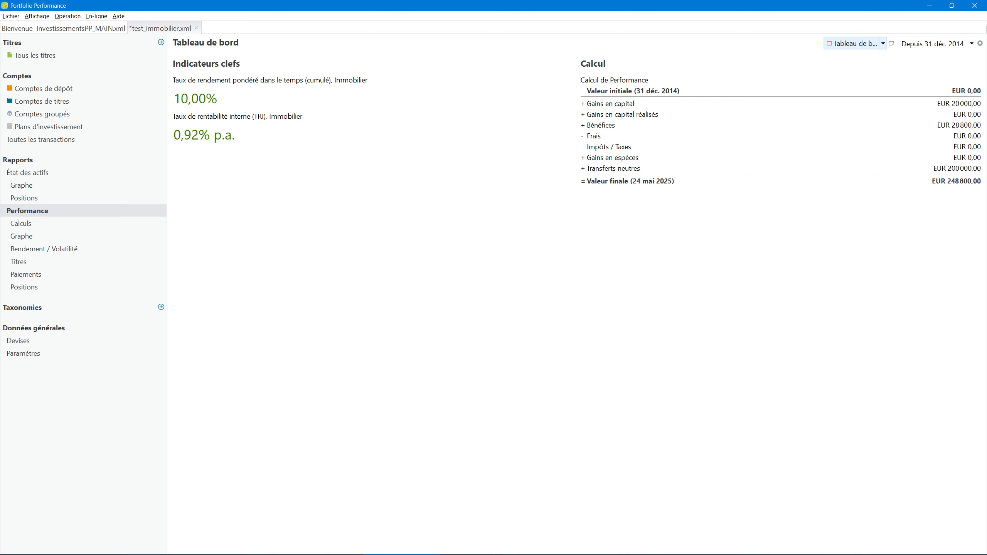
{"action": "right_click", "coordinate": [274, 117]}
{"action": "mouse_move", "coordinate": [361, 163]}
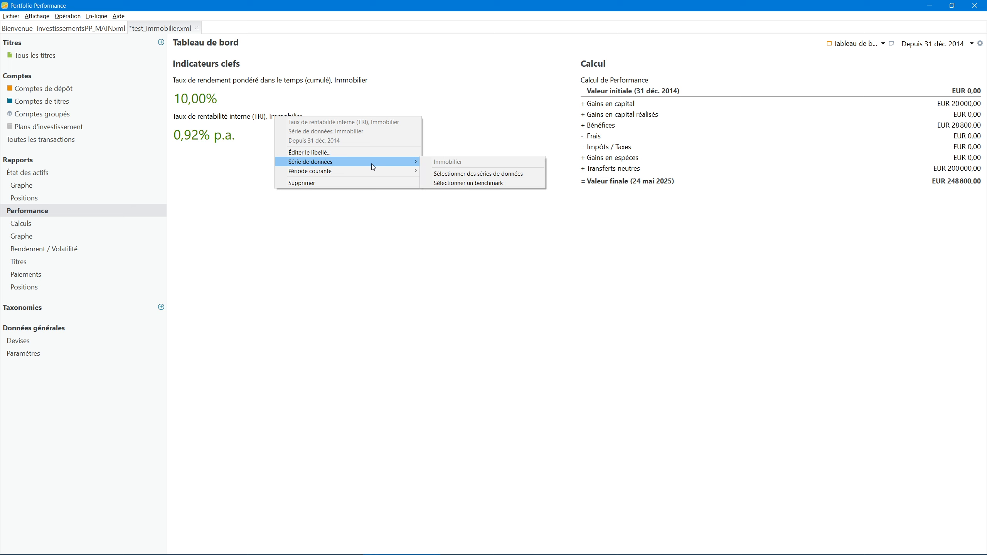
{"action": "left_click", "coordinate": [449, 174]}
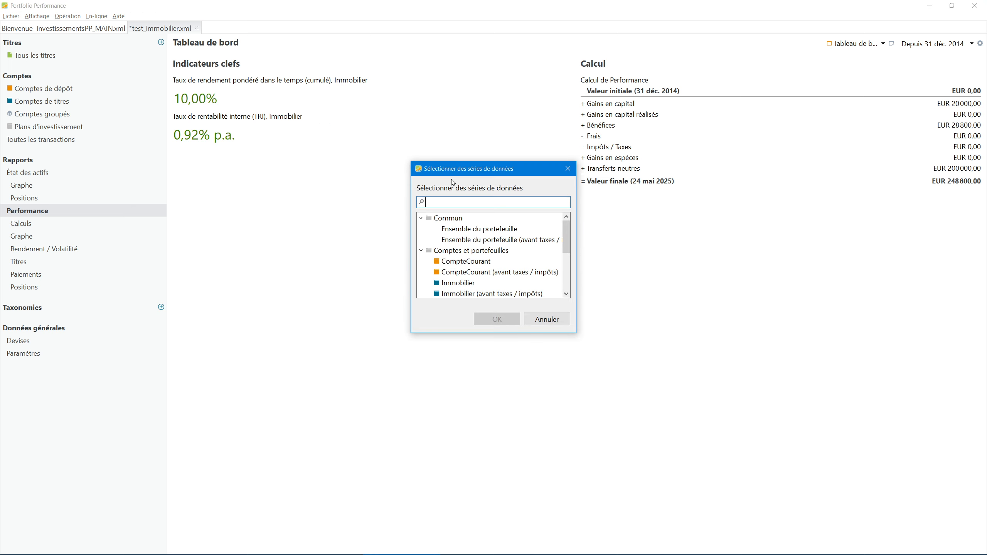
{"action": "left_click_drag", "start_coordinate": [577, 333], "coordinate": [654, 355]}
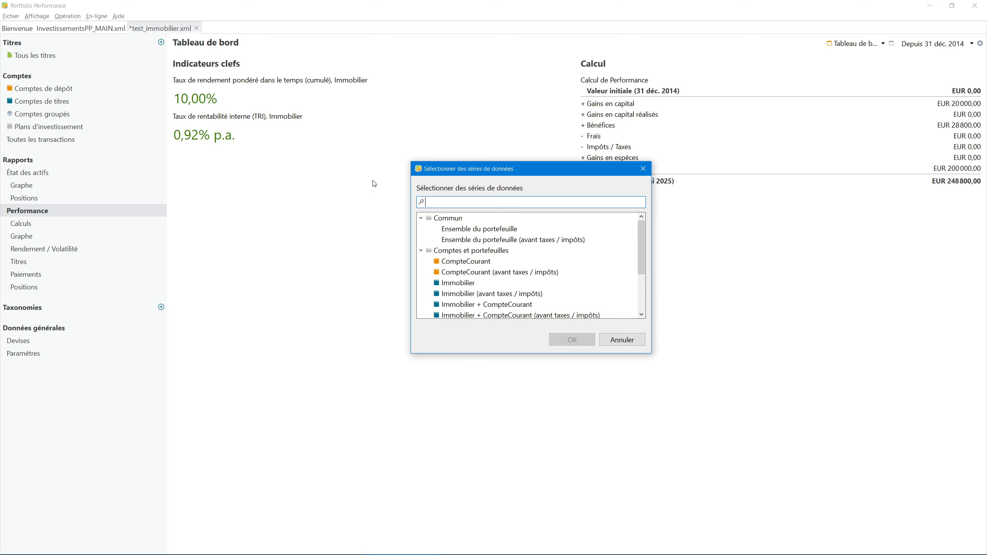
{"action": "left_click", "coordinate": [482, 229]}
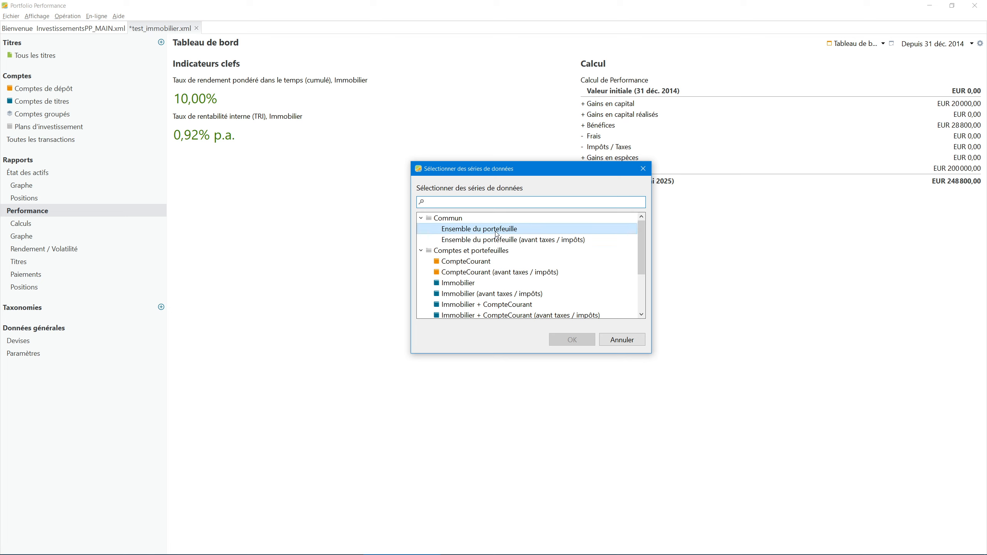
{"action": "left_click", "coordinate": [570, 337]}
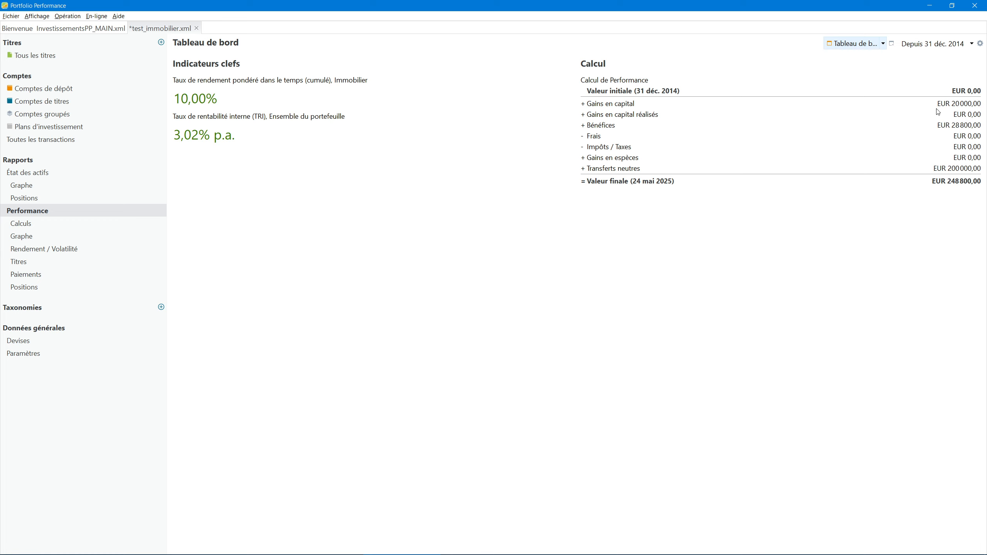
{"action": "mouse_move", "coordinate": [966, 109]}
{"action": "mouse_move", "coordinate": [968, 128]}
{"action": "mouse_move", "coordinate": [960, 170]}
Start a Frais entry on CompteCourant with Appartement as the security, and cancel it.
{"action": "left_click", "coordinate": [49, 92]}
{"action": "left_click", "coordinate": [206, 69]}
{"action": "right_click", "coordinate": [206, 69]}
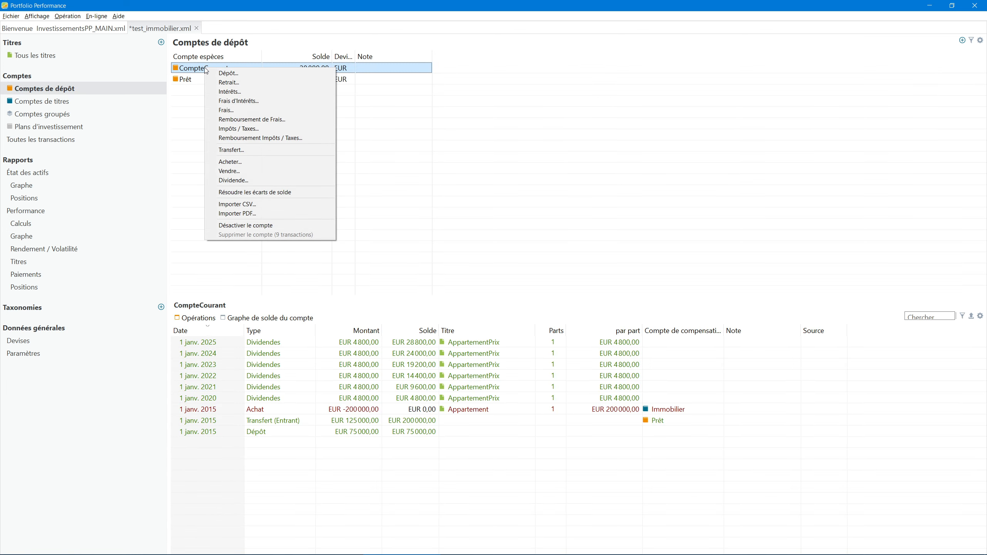
{"action": "left_click", "coordinate": [227, 110]}
{"action": "left_click", "coordinate": [416, 208]}
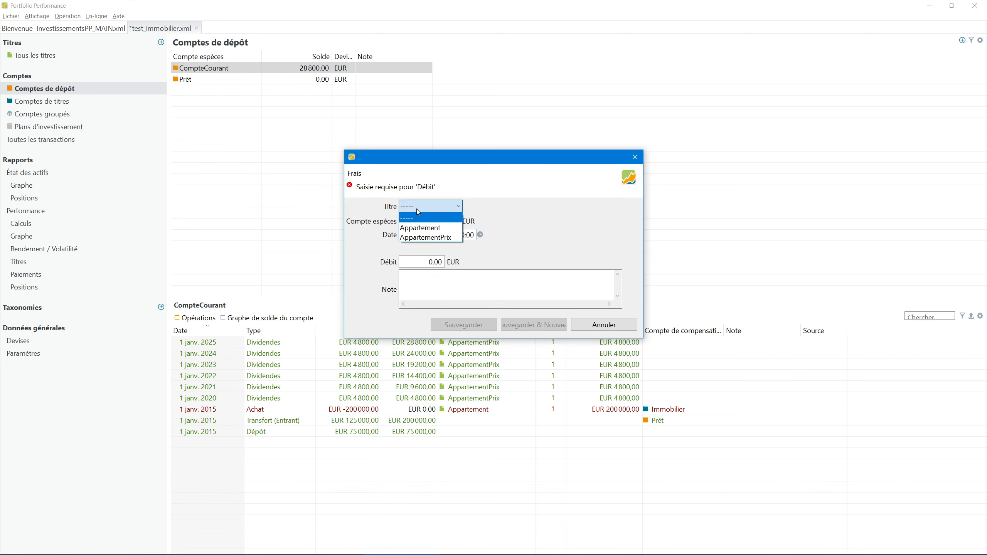
{"action": "left_click", "coordinate": [418, 228]}
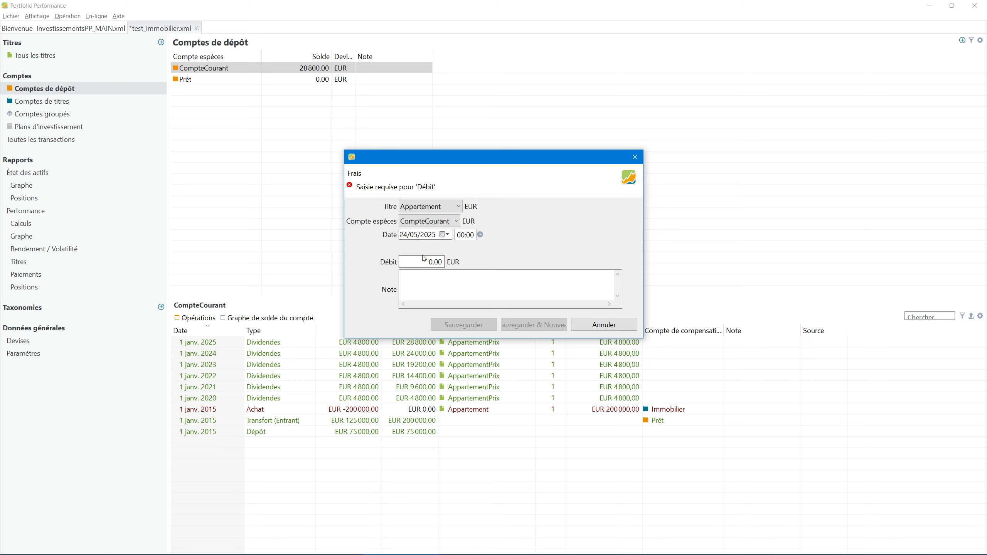
{"action": "left_click", "coordinate": [605, 324]}
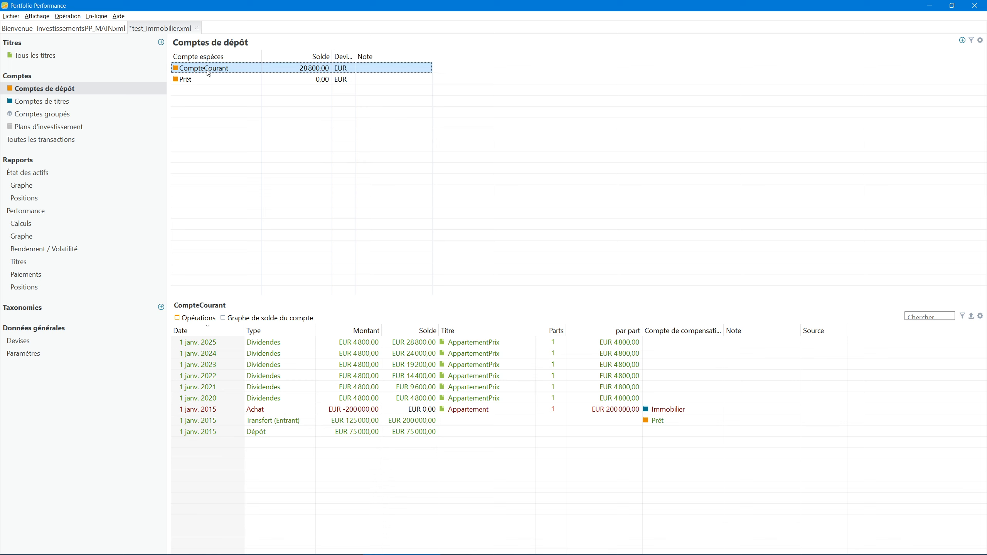
Start an Impôts / Taxes entry on the Immobilier securities account with Appartement as the security, and cancel it.
{"action": "left_click", "coordinate": [64, 103]}
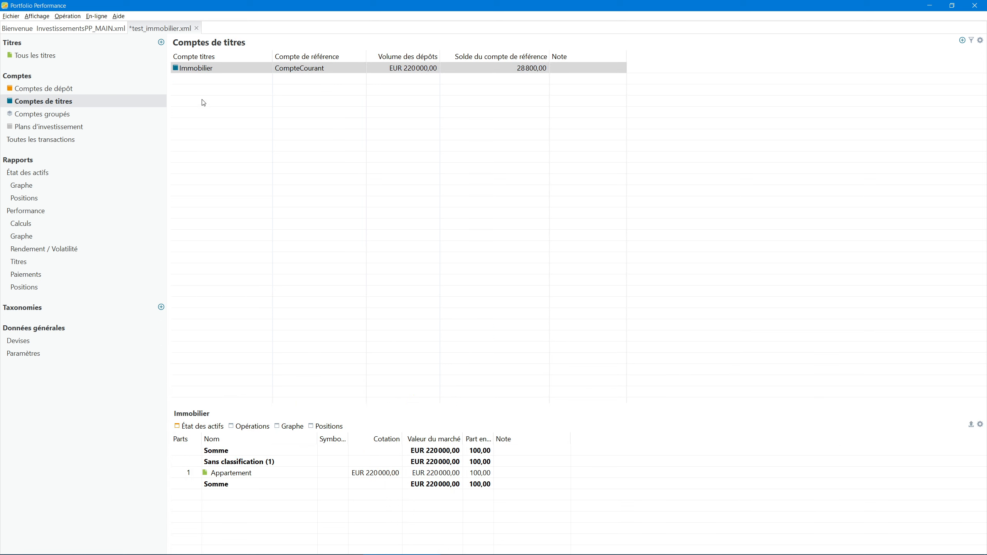
{"action": "right_click", "coordinate": [195, 66]}
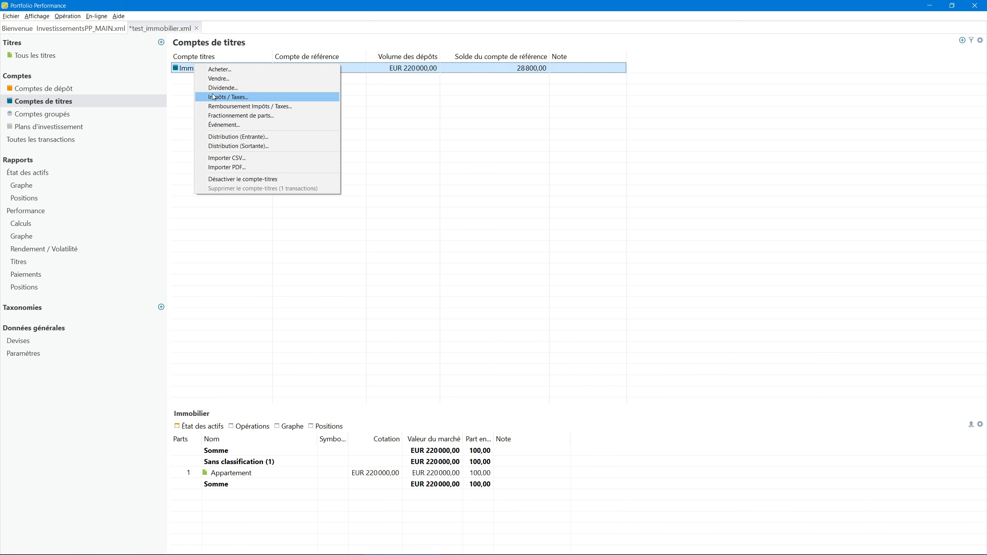
{"action": "left_click", "coordinate": [231, 96]}
{"action": "left_click", "coordinate": [431, 206]}
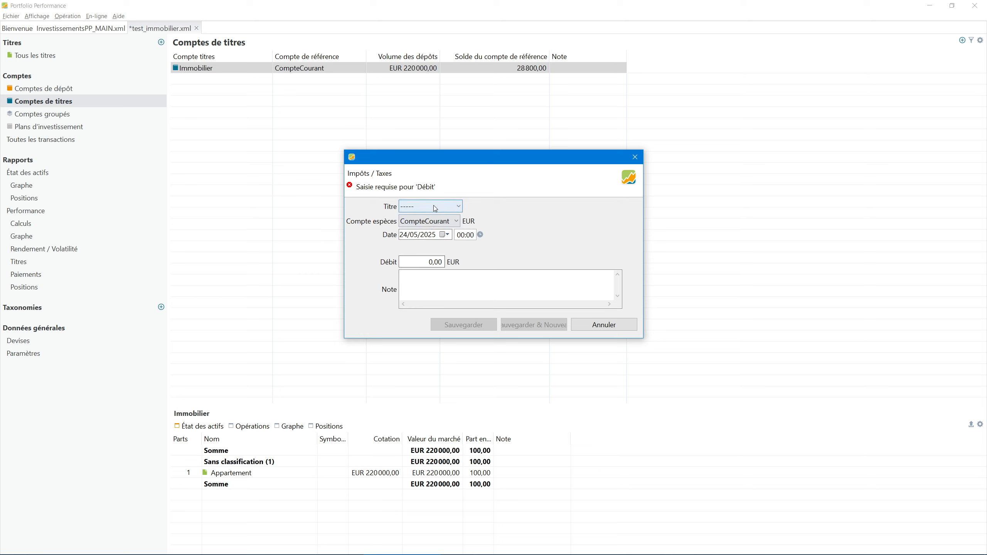
{"action": "left_click", "coordinate": [433, 228]}
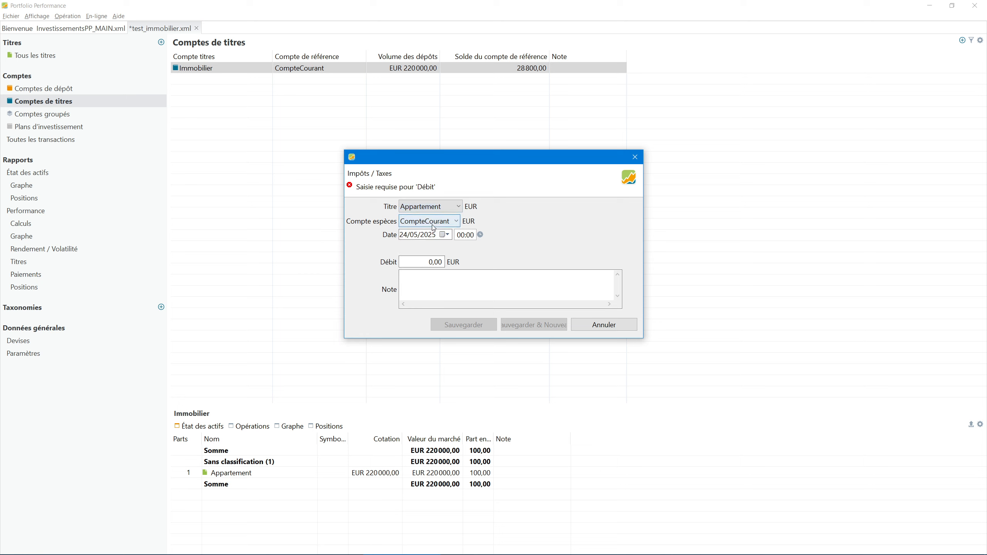
{"action": "left_click", "coordinate": [405, 235]}
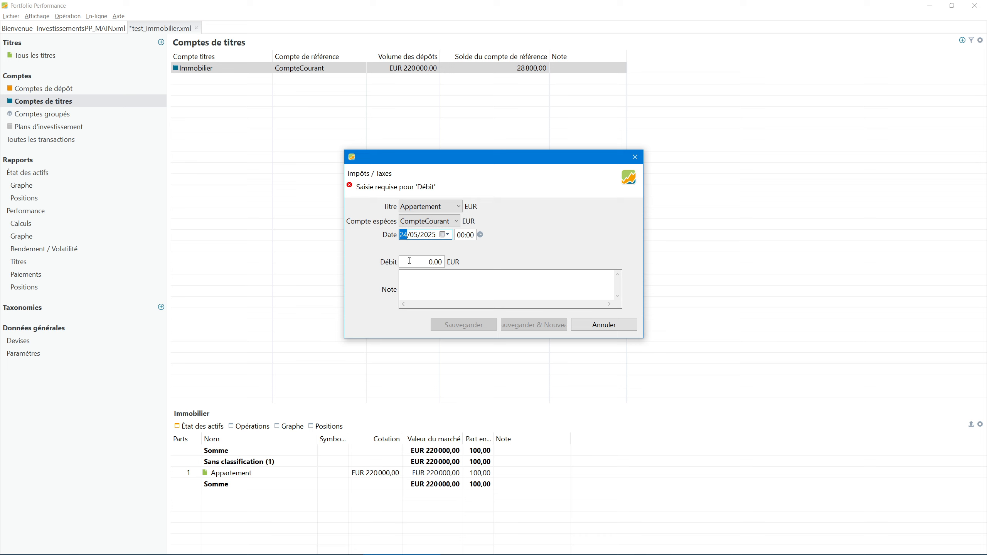
{"action": "left_click", "coordinate": [415, 262]}
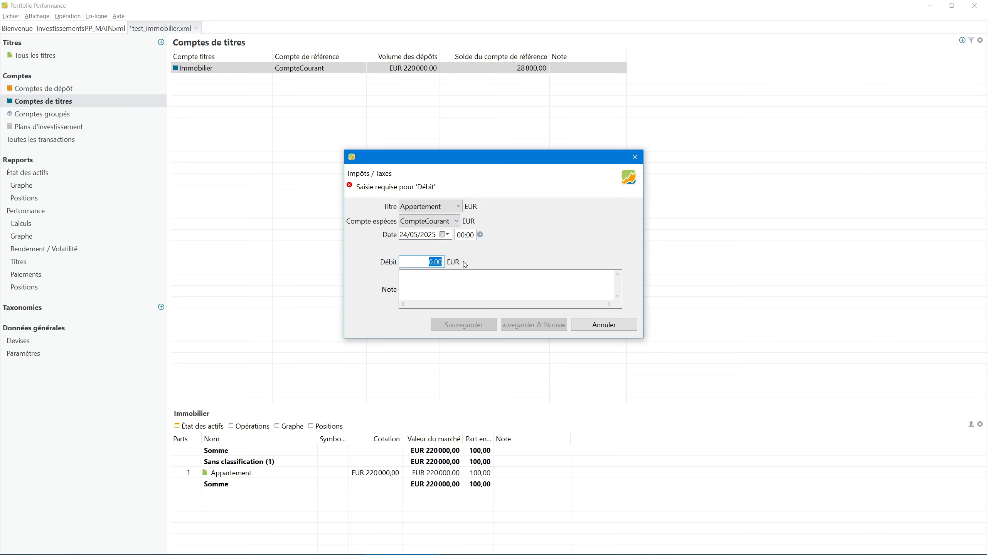
{"action": "left_click", "coordinate": [613, 326]}
Review the performance dashboard, and inspect the Appartement security's price chart and quotation options.
{"action": "left_click", "coordinate": [29, 211]}
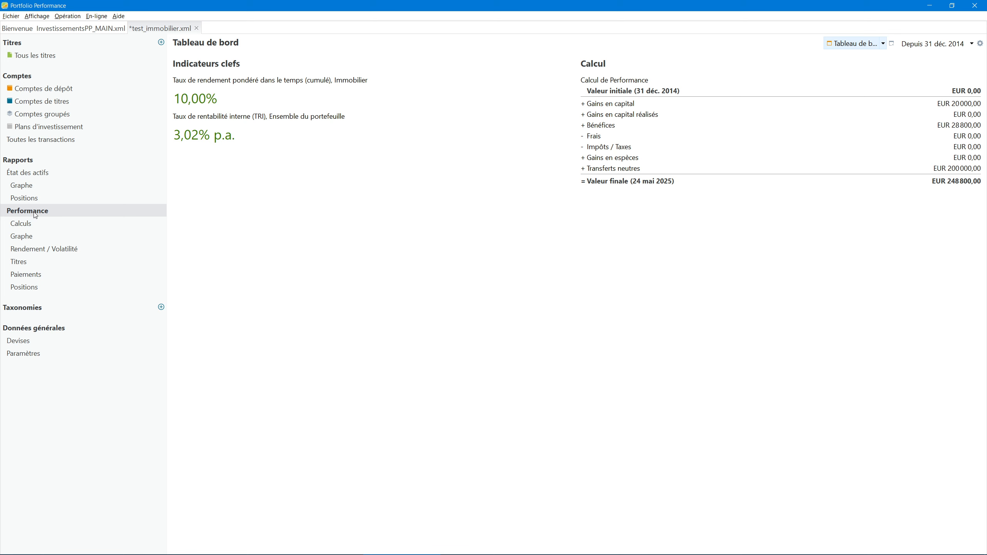
{"action": "mouse_move", "coordinate": [225, 124]}
{"action": "left_click", "coordinate": [45, 56]}
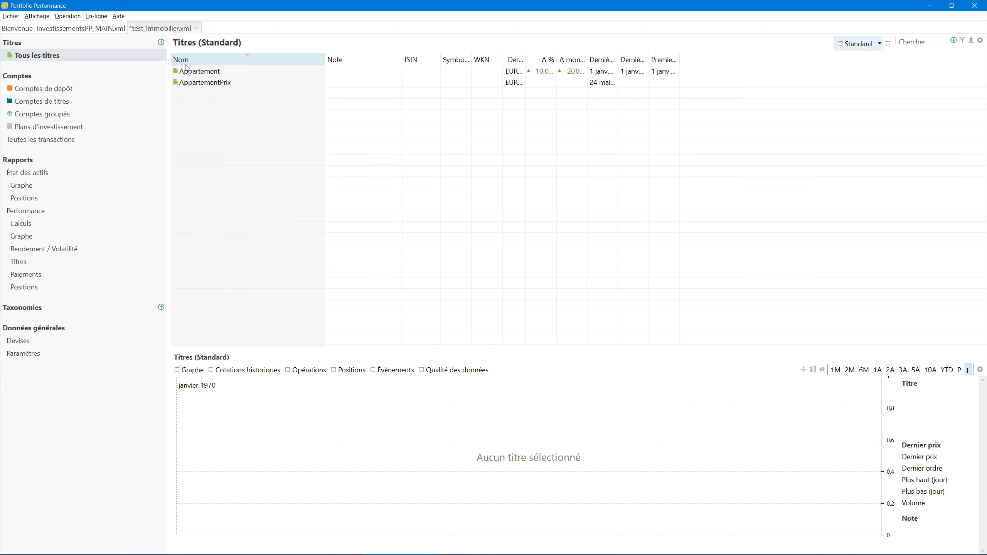
{"action": "left_click", "coordinate": [218, 73]}
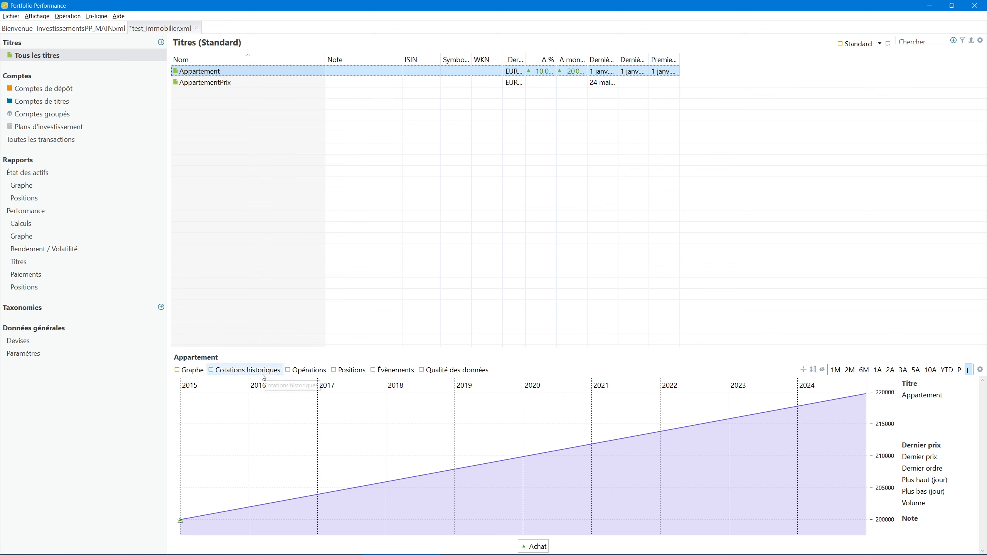
{"action": "right_click", "coordinate": [205, 74]}
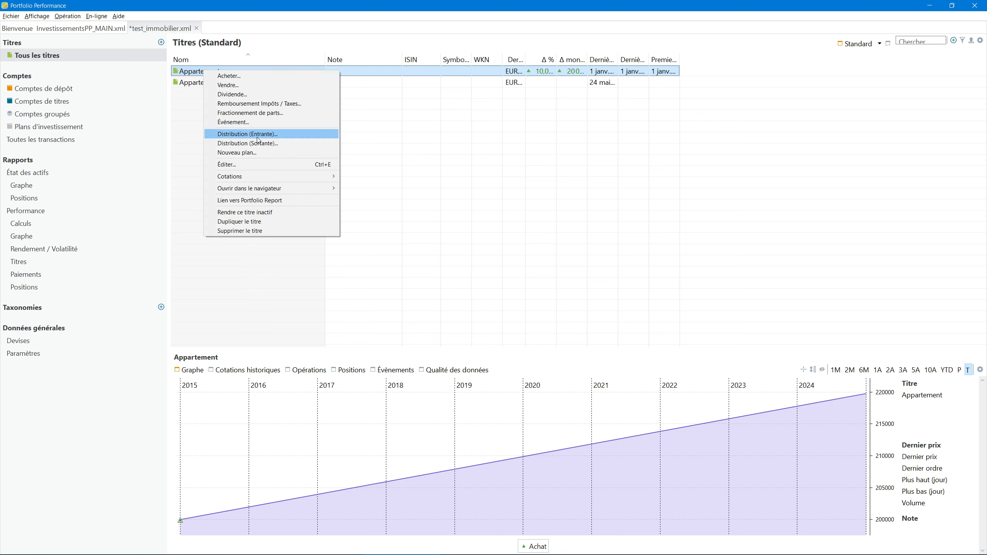
{"action": "mouse_move", "coordinate": [284, 180]}
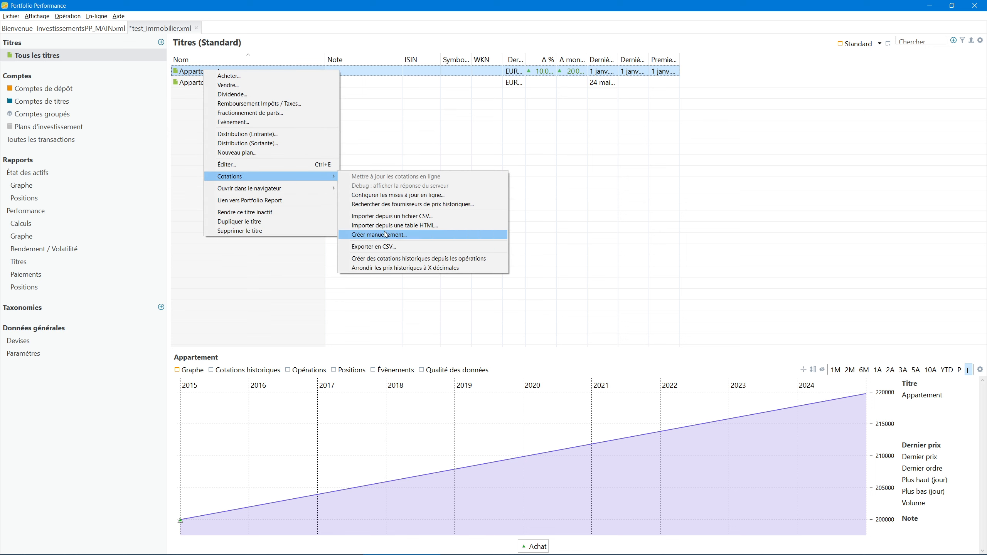
Review the CompteCourant and Prêt deposit accounts and delete the remboursement investment plan.
{"action": "left_click", "coordinate": [37, 88]}
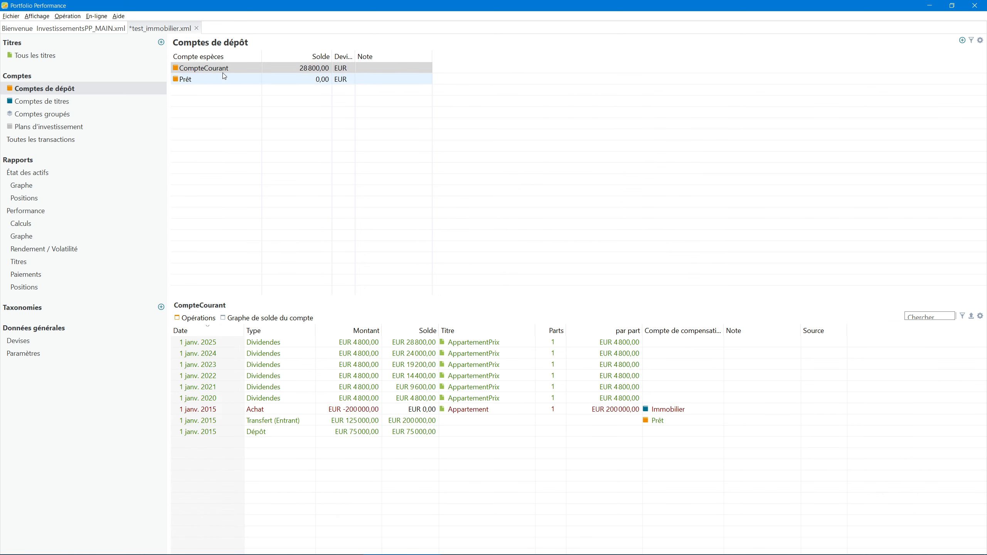
{"action": "left_click", "coordinate": [234, 70]}
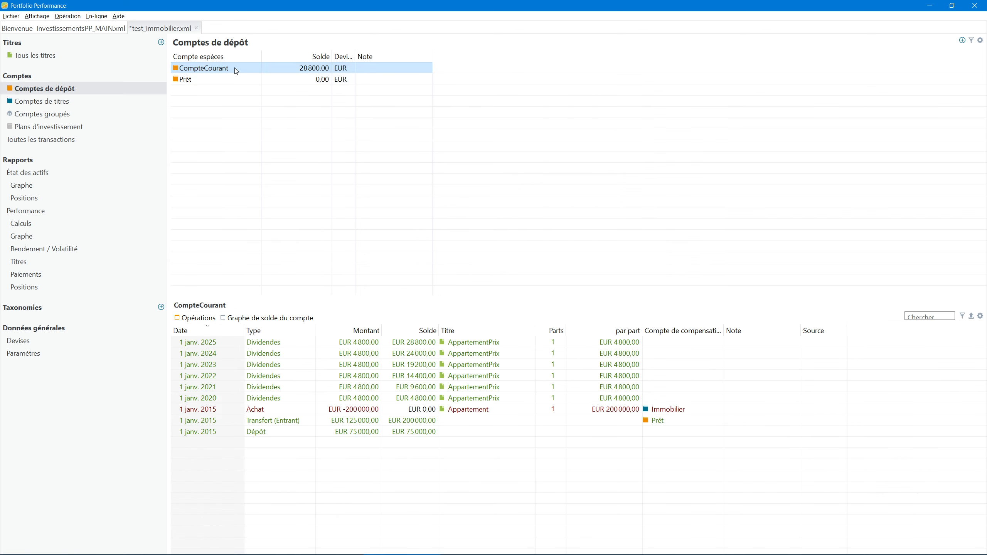
{"action": "left_click", "coordinate": [188, 82]}
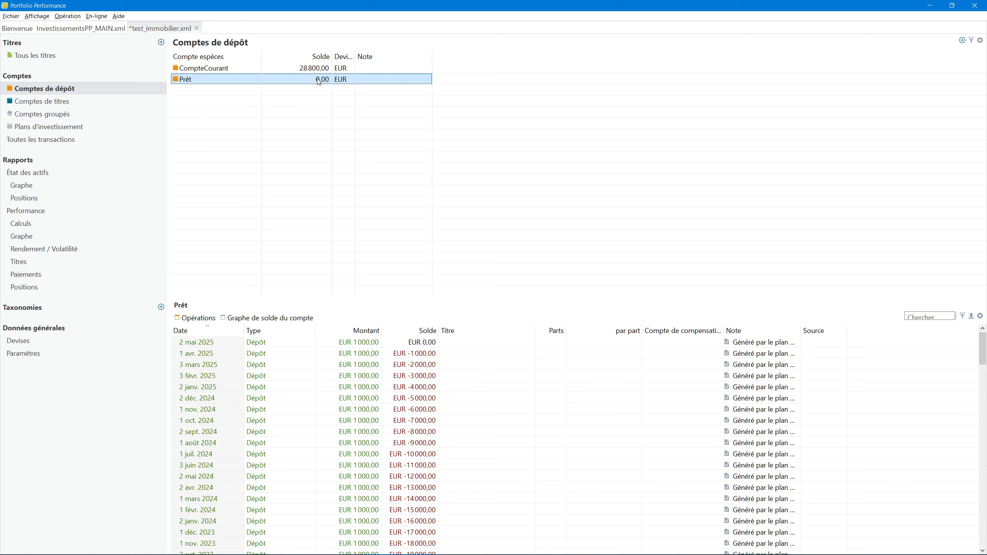
{"action": "left_click", "coordinate": [55, 131]}
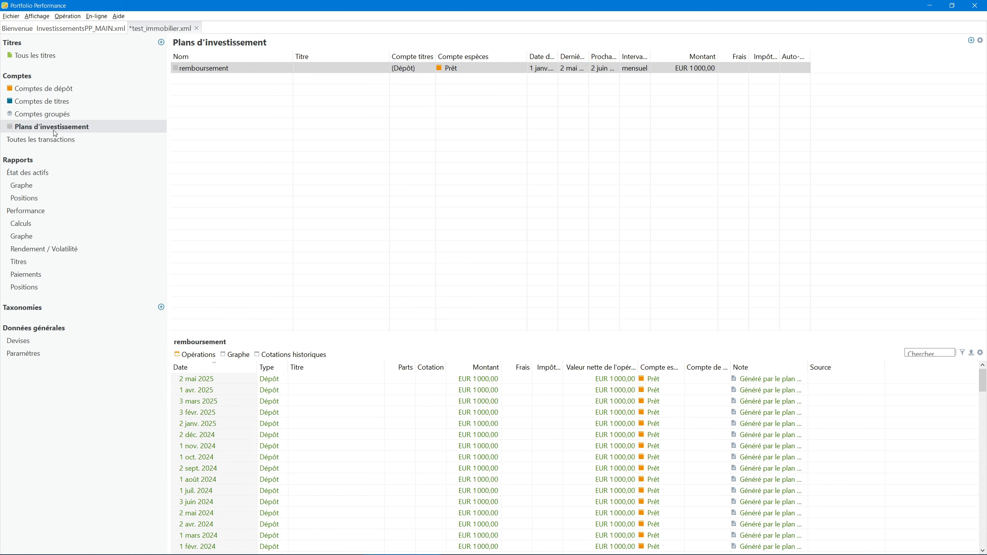
{"action": "right_click", "coordinate": [213, 66]}
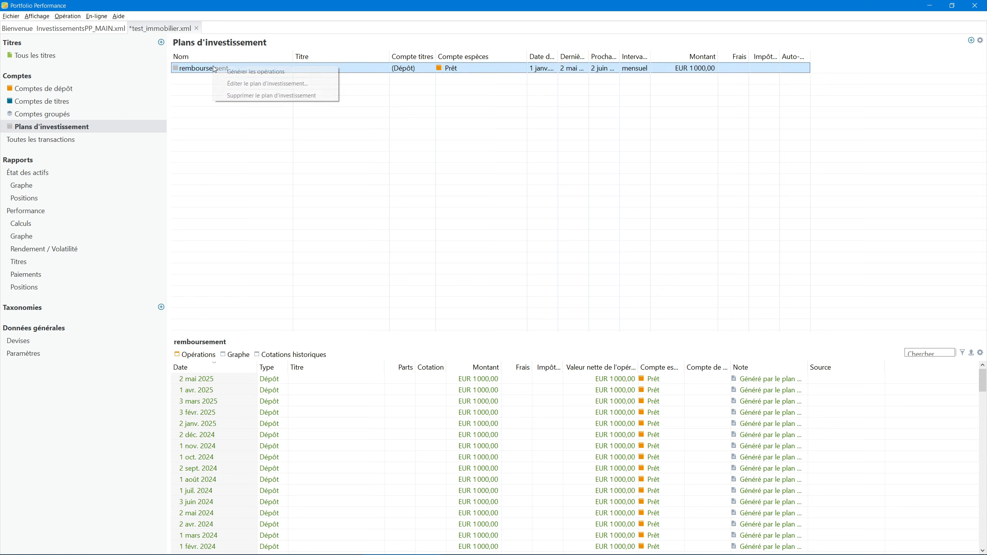
{"action": "left_click", "coordinate": [256, 95]}
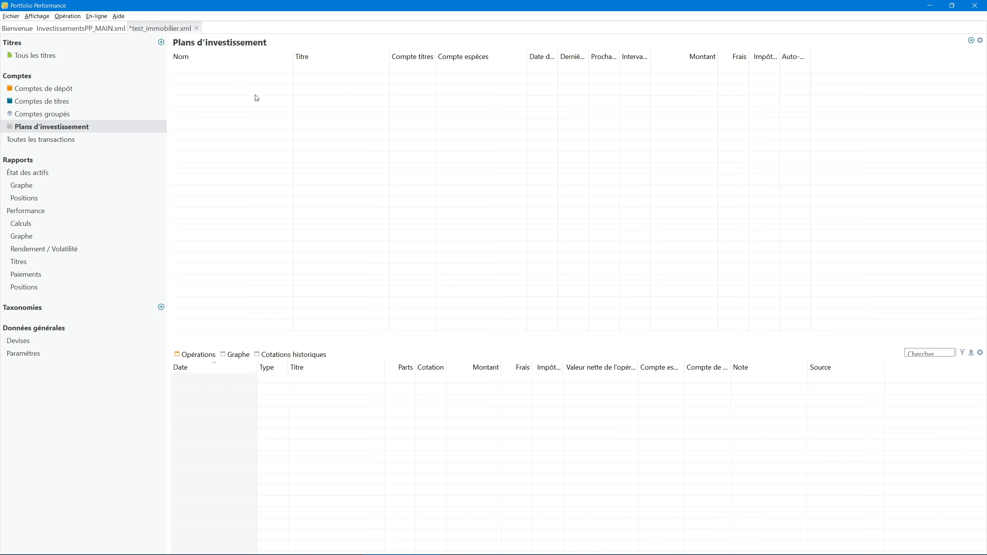
Examine the full transaction list, the deposit and securities accounts, and the performance dashboard.
{"action": "left_click", "coordinate": [59, 140]}
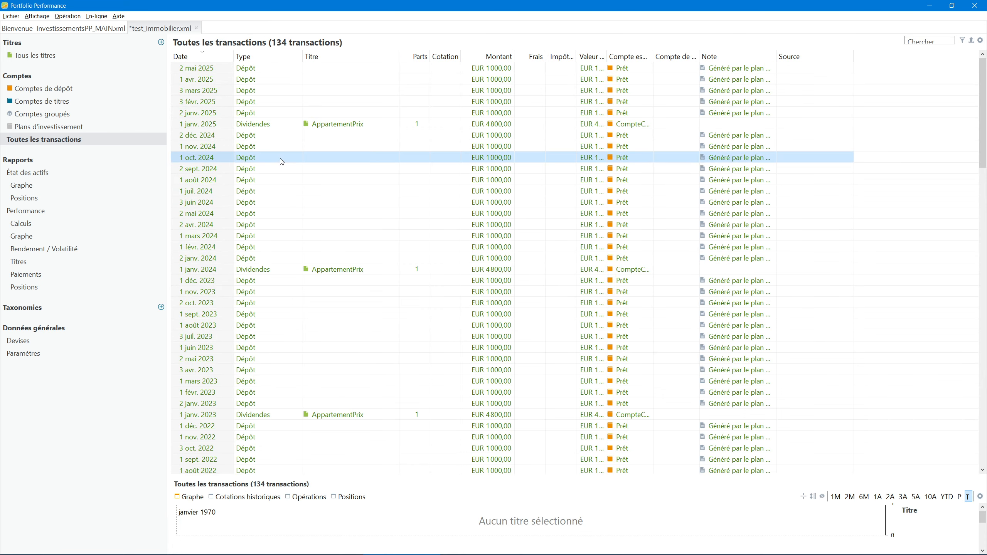
{"action": "left_click", "coordinate": [286, 189]}
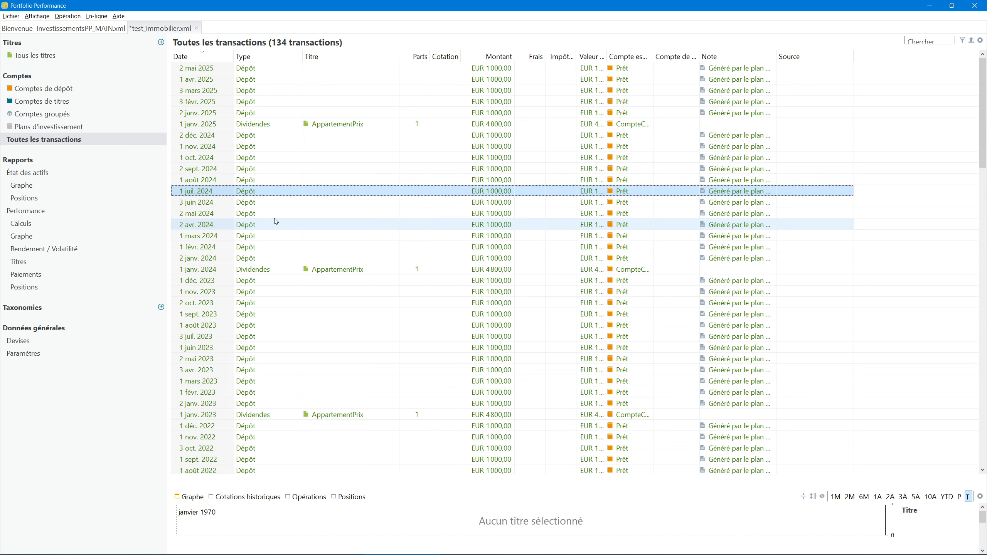
{"action": "left_click", "coordinate": [55, 89]}
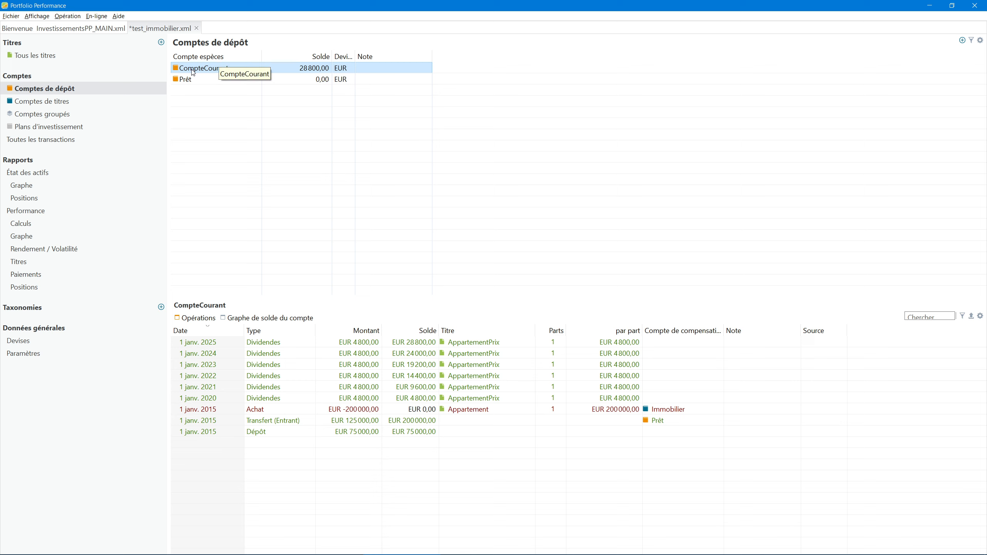
{"action": "left_click", "coordinate": [66, 105]}
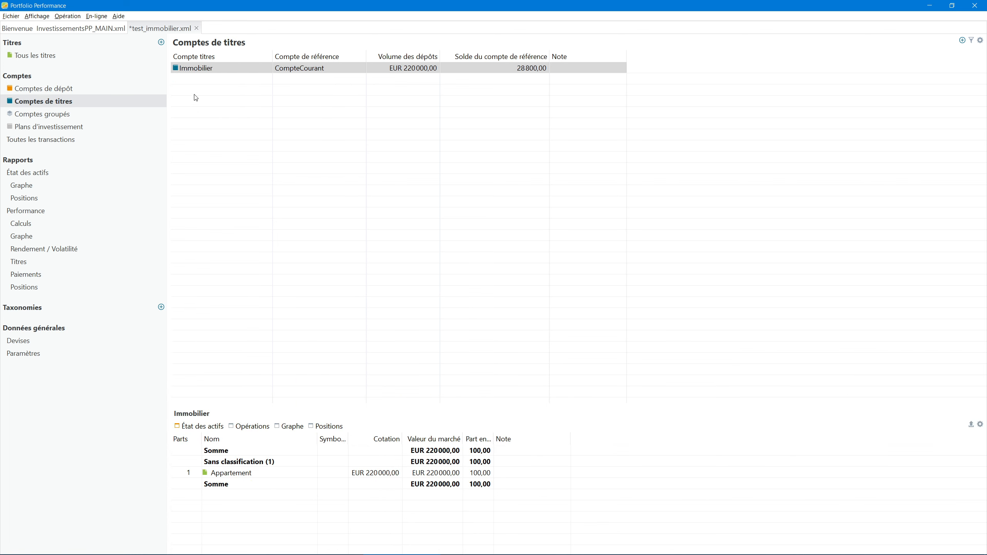
{"action": "left_click", "coordinate": [211, 69]}
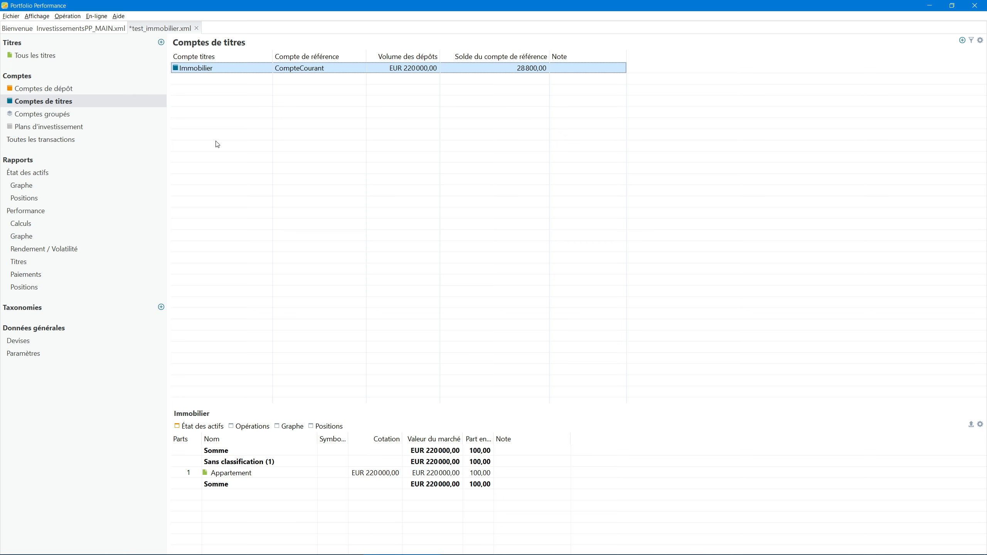
{"action": "left_click", "coordinate": [33, 214]}
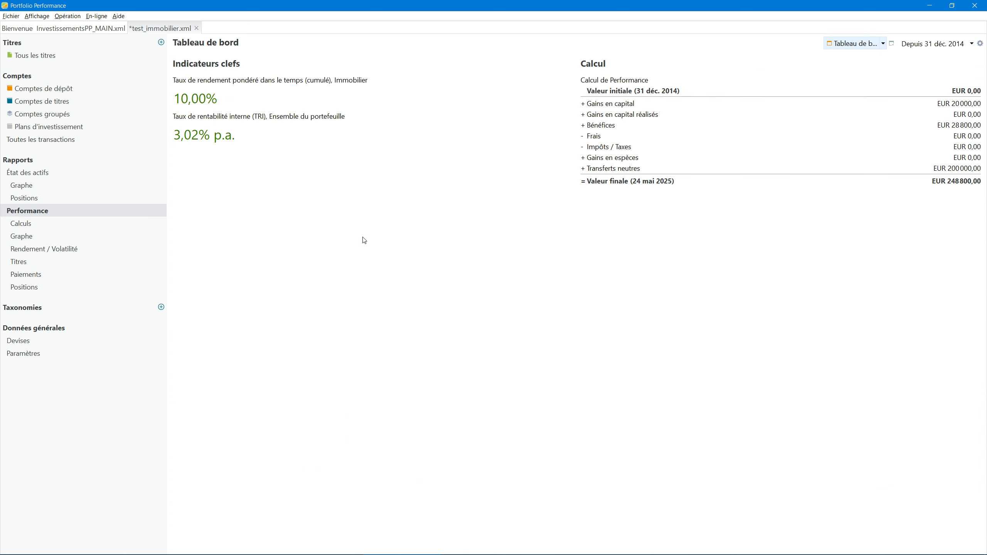